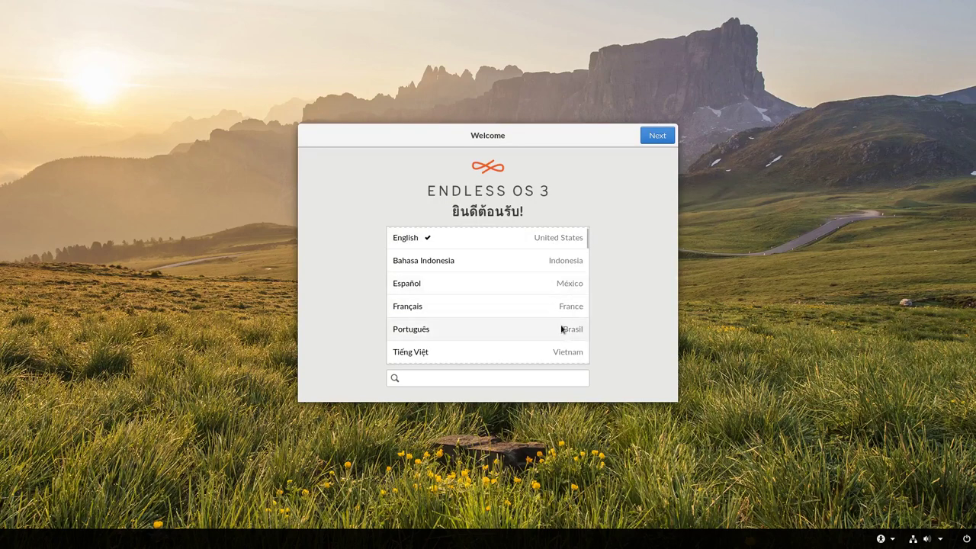
Set the system language to Deutsch (Deutschland) and accept the Deutsch keyboard layout.
{"action": "scroll", "coordinate": [561, 329], "scroll_direction": "down", "scroll_amount": 4}
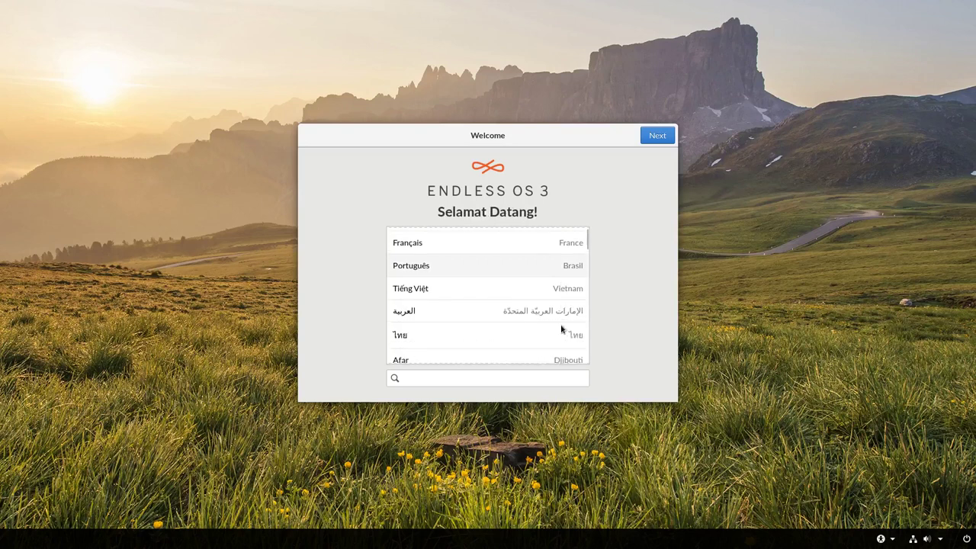
{"action": "scroll", "coordinate": [561, 329], "scroll_direction": "down", "scroll_amount": 8}
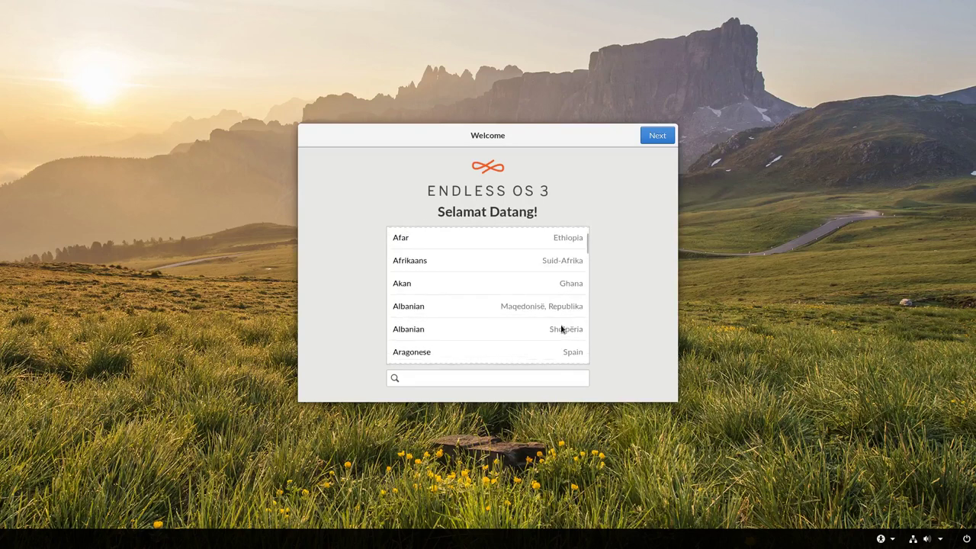
{"action": "scroll", "coordinate": [561, 328], "scroll_direction": "down", "scroll_amount": 12}
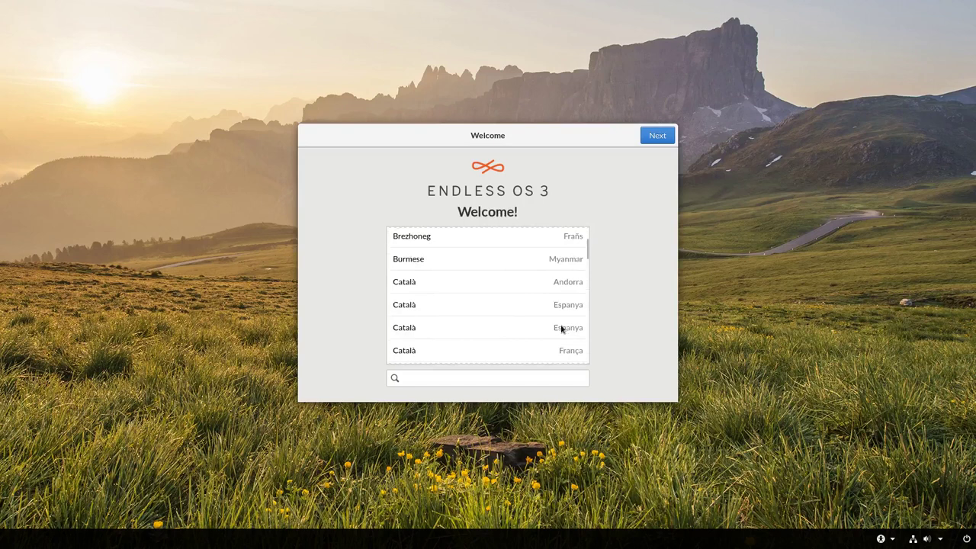
{"action": "scroll", "coordinate": [561, 329], "scroll_direction": "down", "scroll_amount": 3}
{"action": "scroll", "coordinate": [561, 329], "scroll_direction": "down", "scroll_amount": 6}
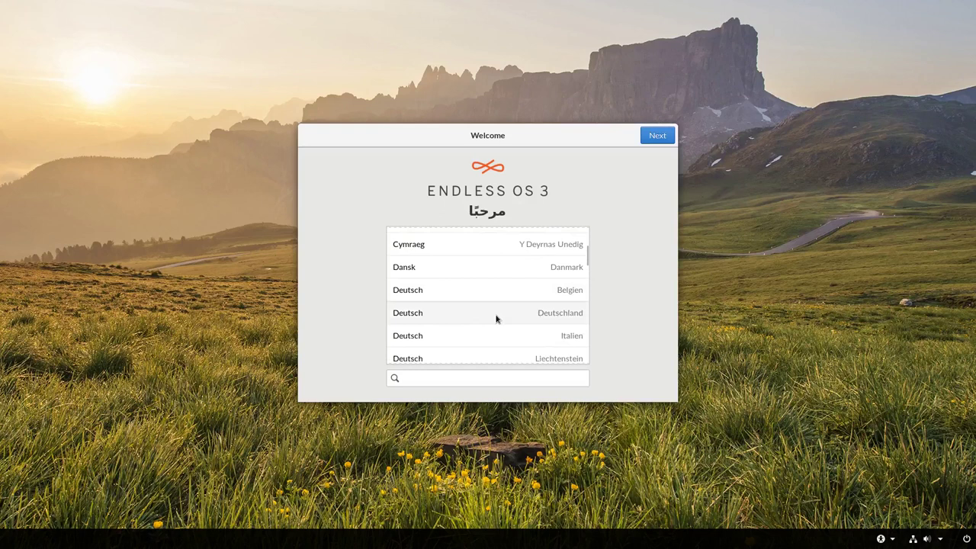
{"action": "left_click", "coordinate": [496, 318]}
{"action": "left_click", "coordinate": [651, 140]}
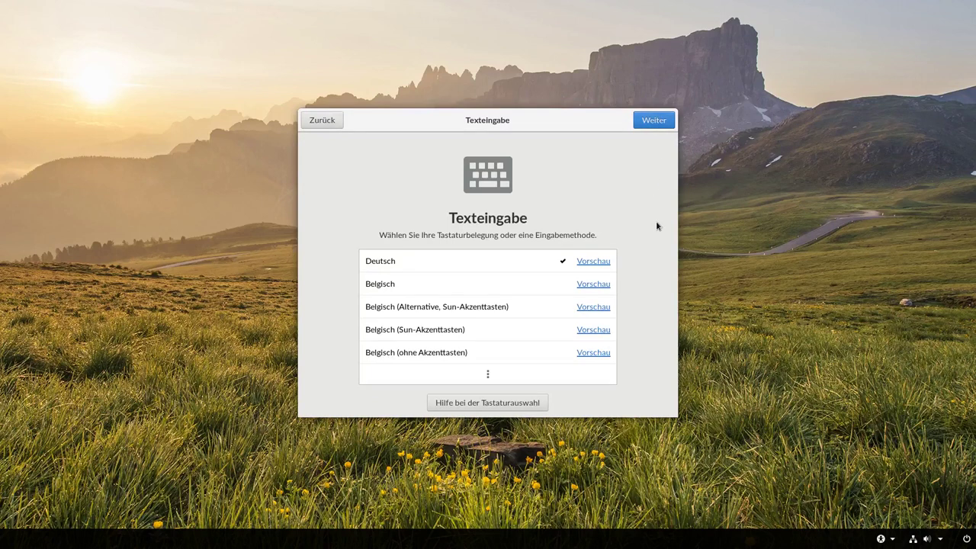
{"action": "left_click", "coordinate": [654, 123]}
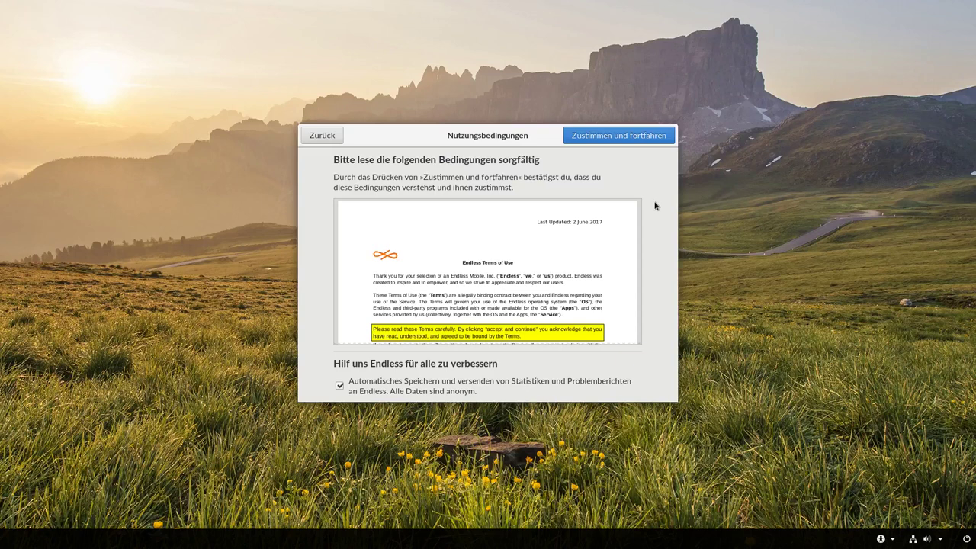
Read through the Endless Terms of Use from the introduction to the governing law section, and return to the beginning.
{"action": "scroll", "coordinate": [598, 258], "scroll_direction": "down", "scroll_amount": 3}
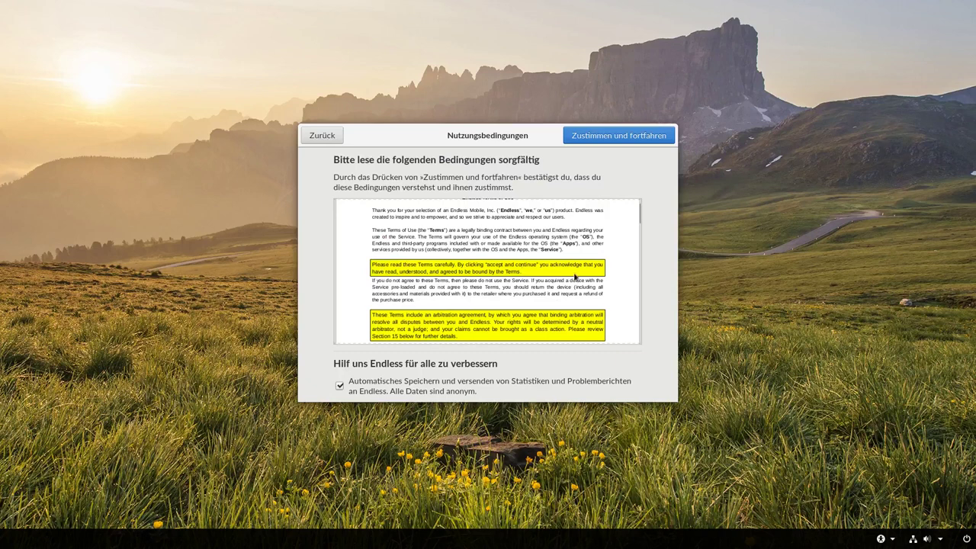
{"action": "scroll", "coordinate": [579, 276], "scroll_direction": "down", "scroll_amount": 3}
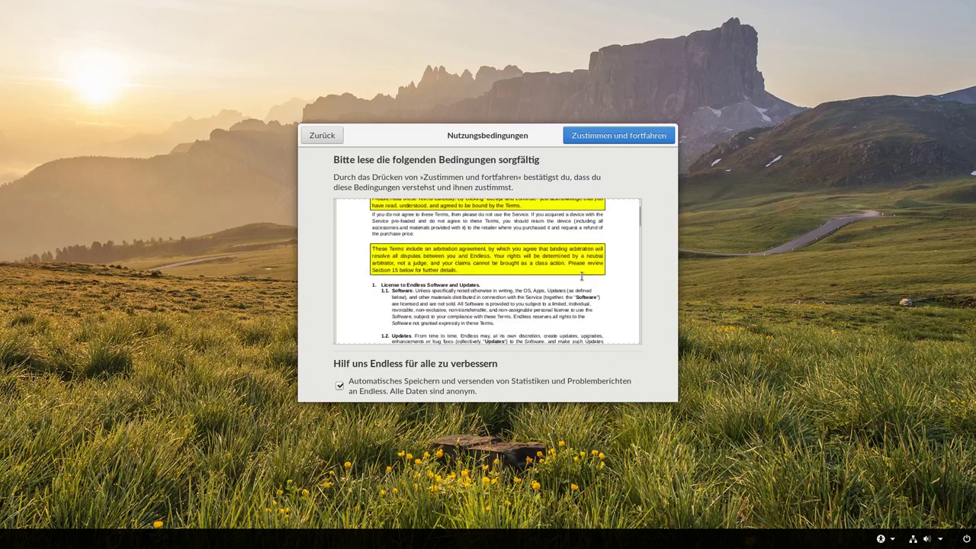
{"action": "scroll", "coordinate": [582, 276], "scroll_direction": "down", "scroll_amount": 3}
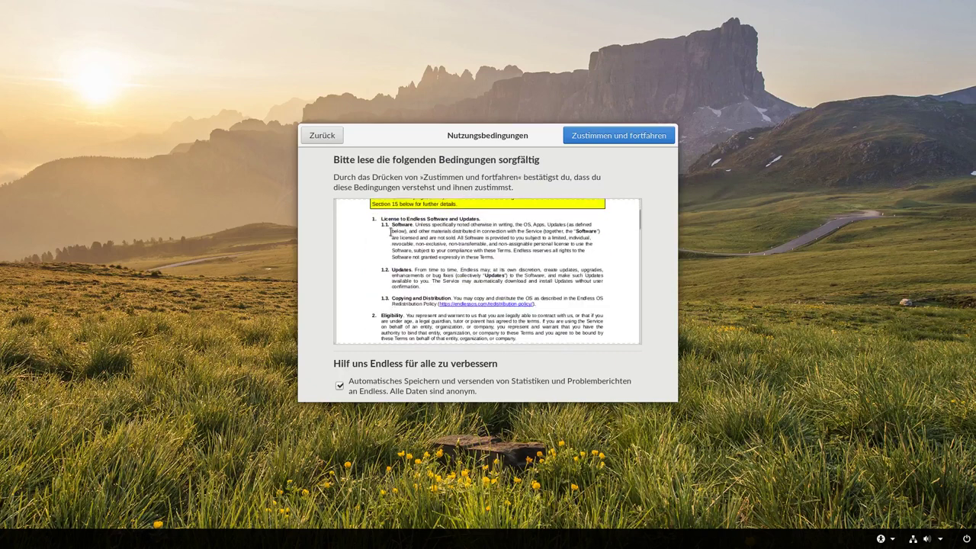
{"action": "left_click_drag", "start_coordinate": [385, 223], "coordinate": [505, 256]}
{"action": "left_click", "coordinate": [503, 263]}
{"action": "scroll", "coordinate": [600, 289], "scroll_direction": "down", "scroll_amount": 2}
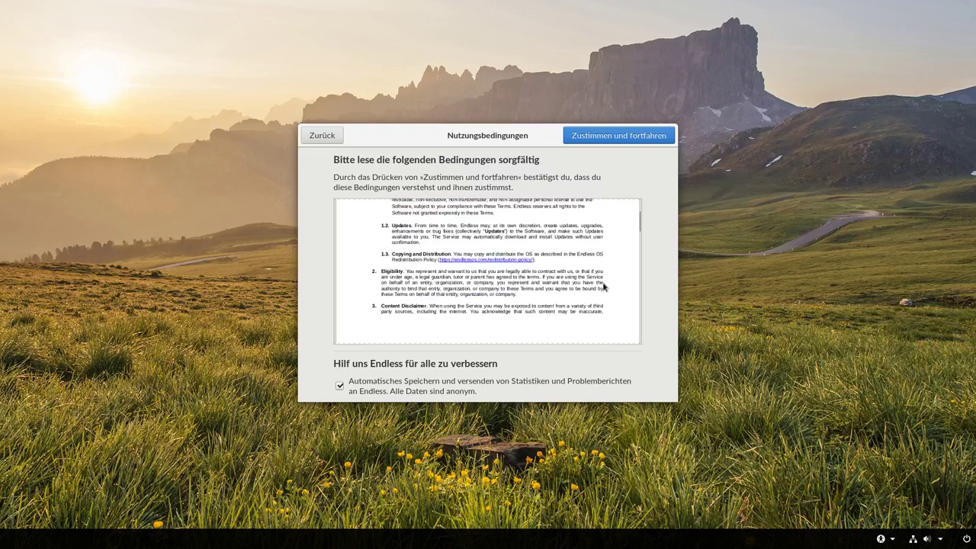
{"action": "scroll", "coordinate": [604, 287], "scroll_direction": "down", "scroll_amount": 2}
{"action": "scroll", "coordinate": [604, 287], "scroll_direction": "down", "scroll_amount": 5}
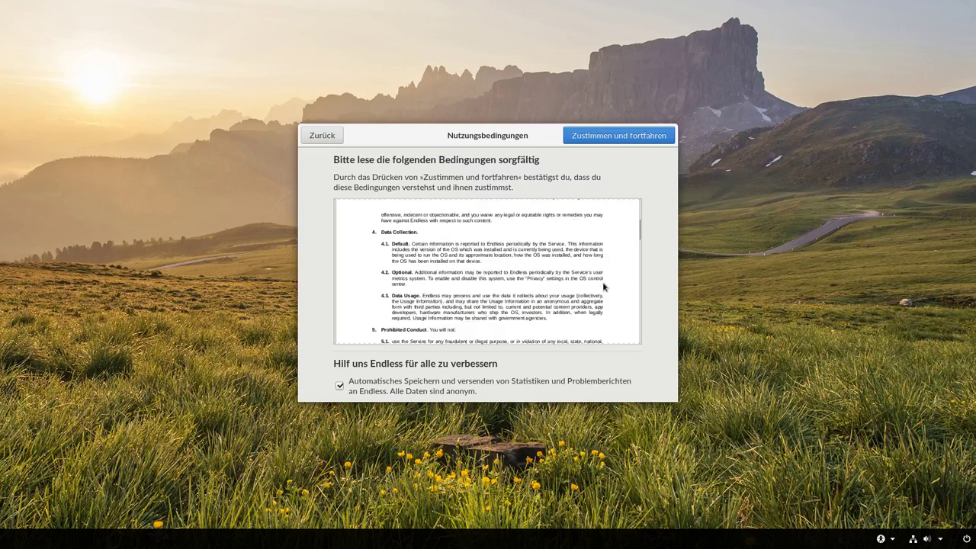
{"action": "scroll", "coordinate": [604, 287], "scroll_direction": "down", "scroll_amount": 4}
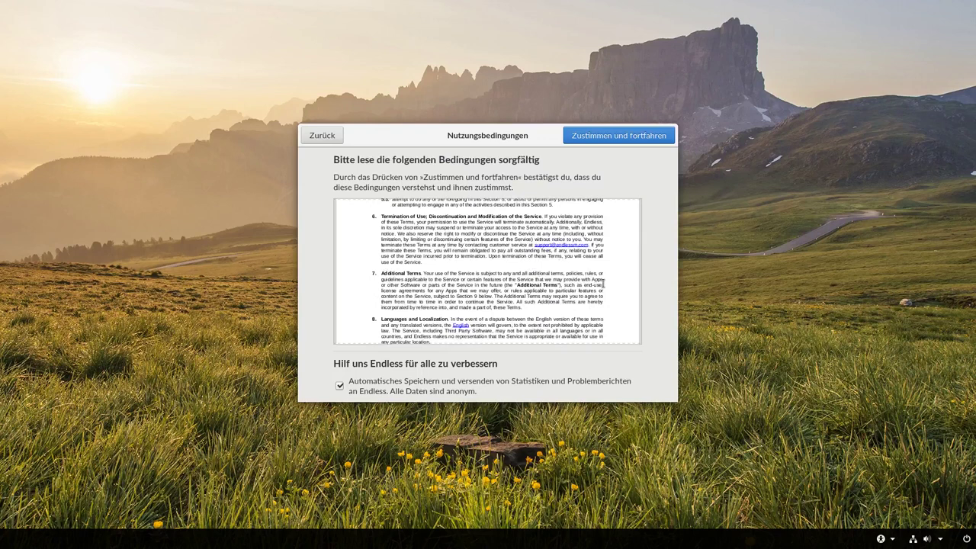
{"action": "scroll", "coordinate": [604, 285], "scroll_direction": "down", "scroll_amount": 5}
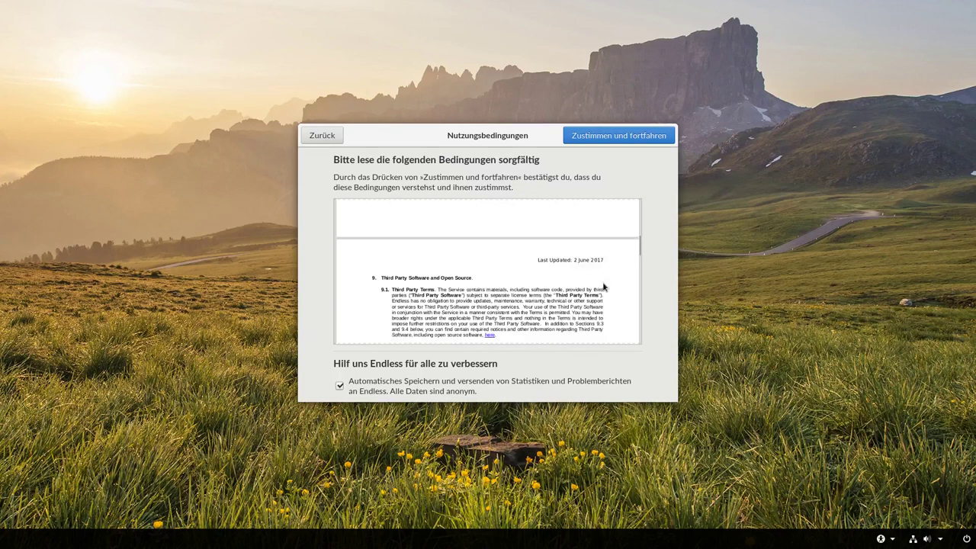
{"action": "scroll", "coordinate": [604, 287], "scroll_direction": "down", "scroll_amount": 4}
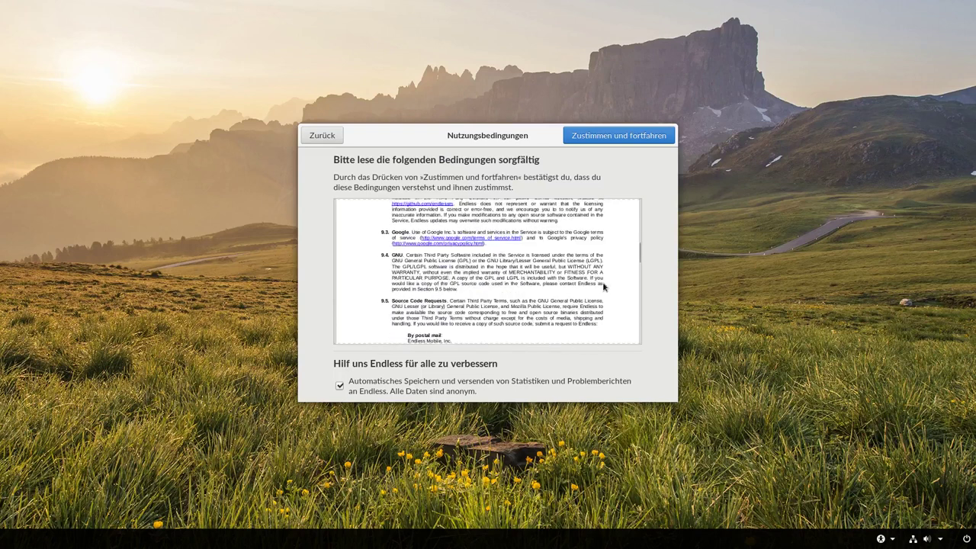
{"action": "scroll", "coordinate": [604, 287], "scroll_direction": "down", "scroll_amount": 2}
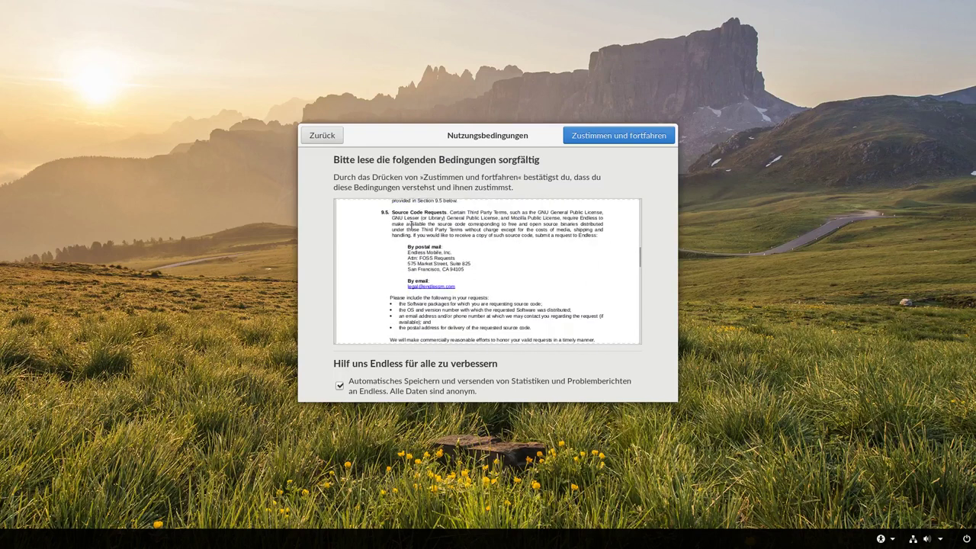
{"action": "scroll", "coordinate": [560, 267], "scroll_direction": "down", "scroll_amount": 2}
{"action": "scroll", "coordinate": [567, 269], "scroll_direction": "down", "scroll_amount": 4}
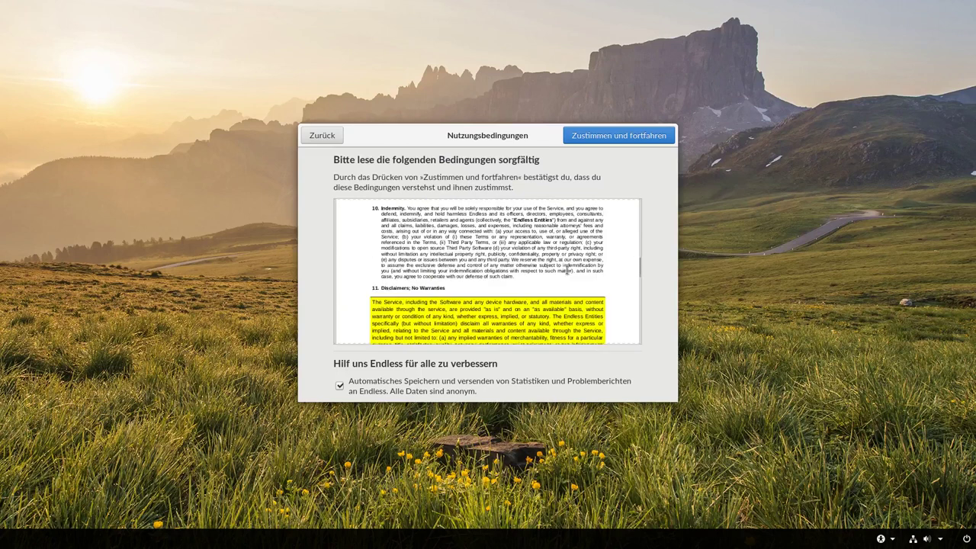
{"action": "scroll", "coordinate": [584, 285], "scroll_direction": "down", "scroll_amount": 2}
{"action": "scroll", "coordinate": [584, 284], "scroll_direction": "down", "scroll_amount": 6}
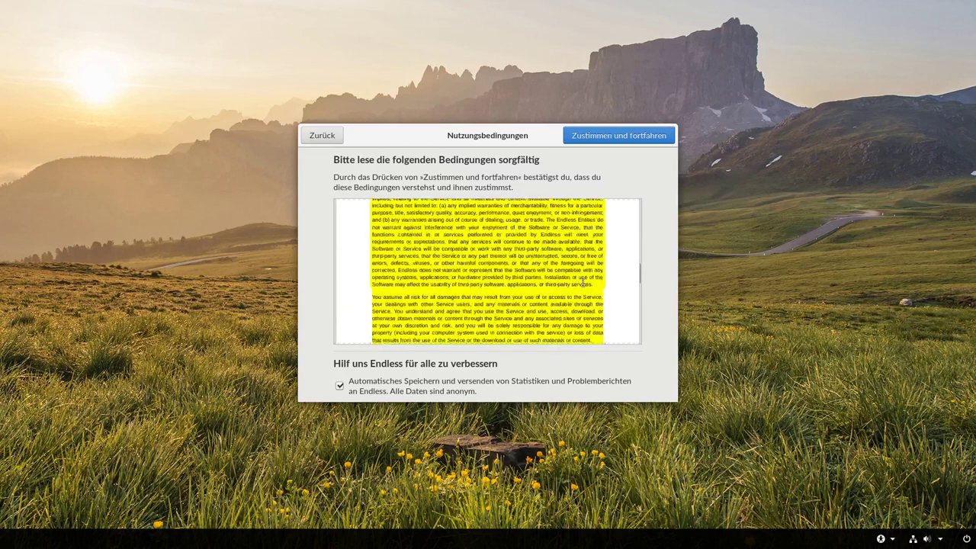
{"action": "scroll", "coordinate": [583, 284], "scroll_direction": "down", "scroll_amount": 6}
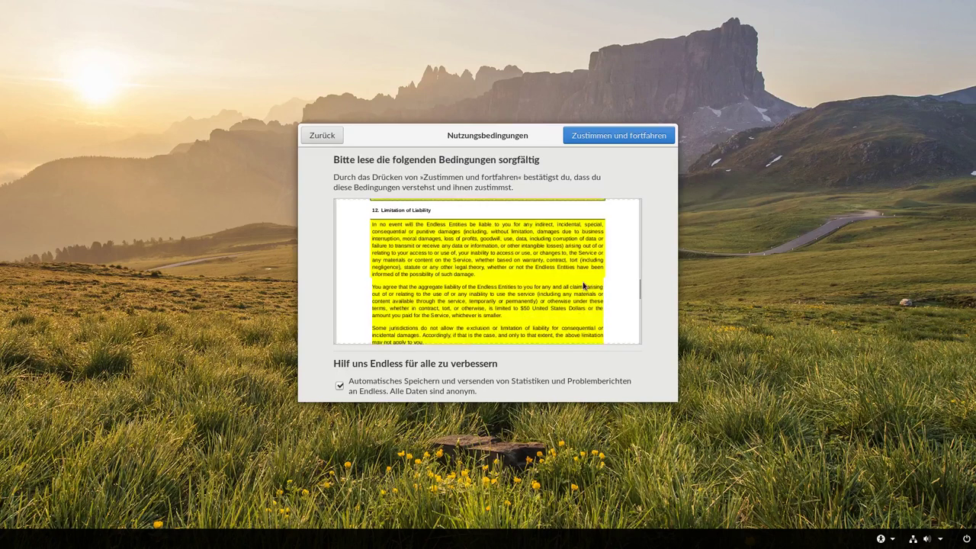
{"action": "scroll", "coordinate": [583, 284], "scroll_direction": "down", "scroll_amount": 5}
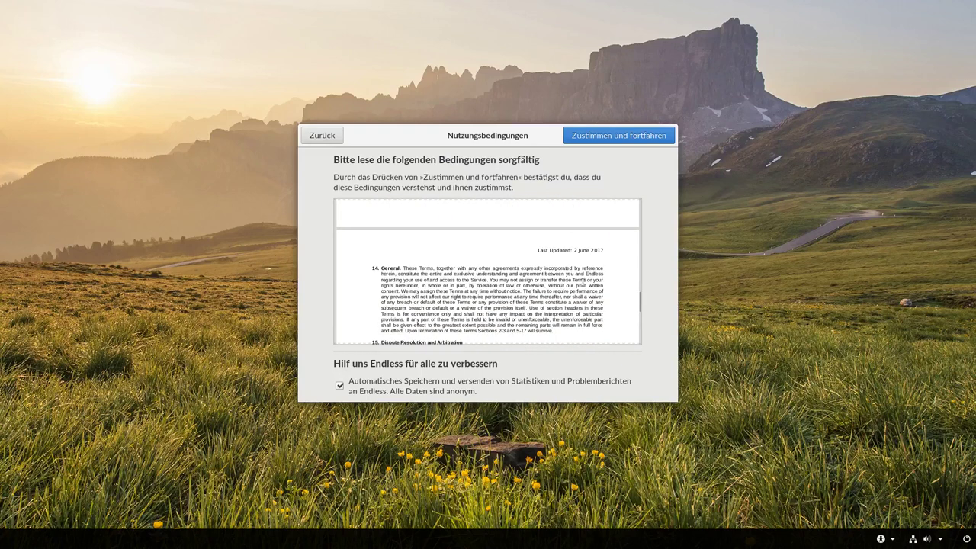
{"action": "scroll", "coordinate": [584, 284], "scroll_direction": "down", "scroll_amount": 4}
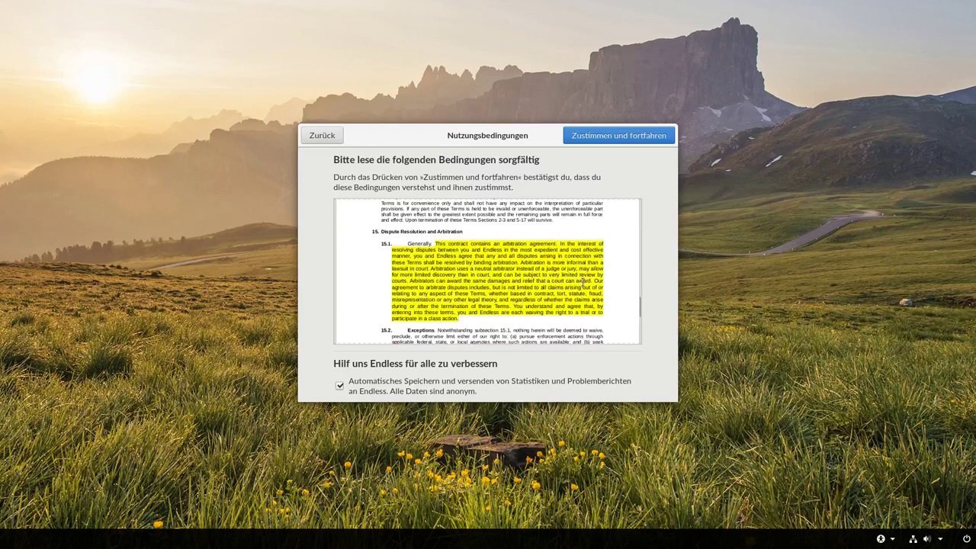
{"action": "scroll", "coordinate": [584, 284], "scroll_direction": "down", "scroll_amount": 6}
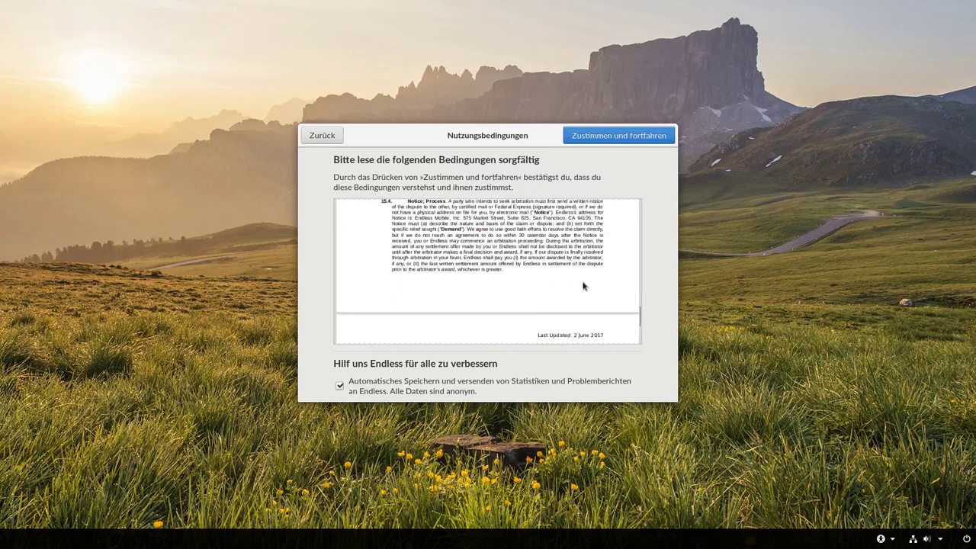
{"action": "scroll", "coordinate": [583, 283], "scroll_direction": "down", "scroll_amount": 6}
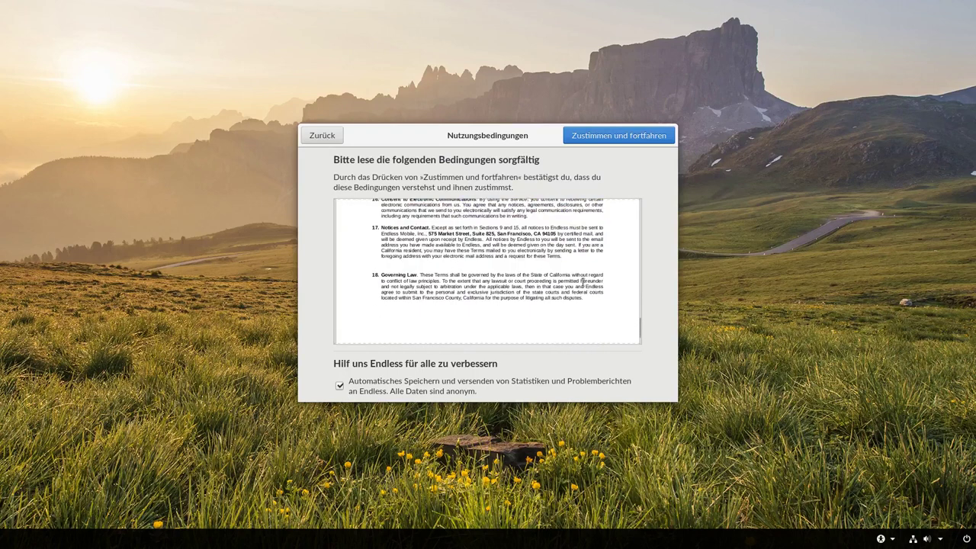
{"action": "scroll", "coordinate": [543, 297], "scroll_direction": "down", "scroll_amount": 3}
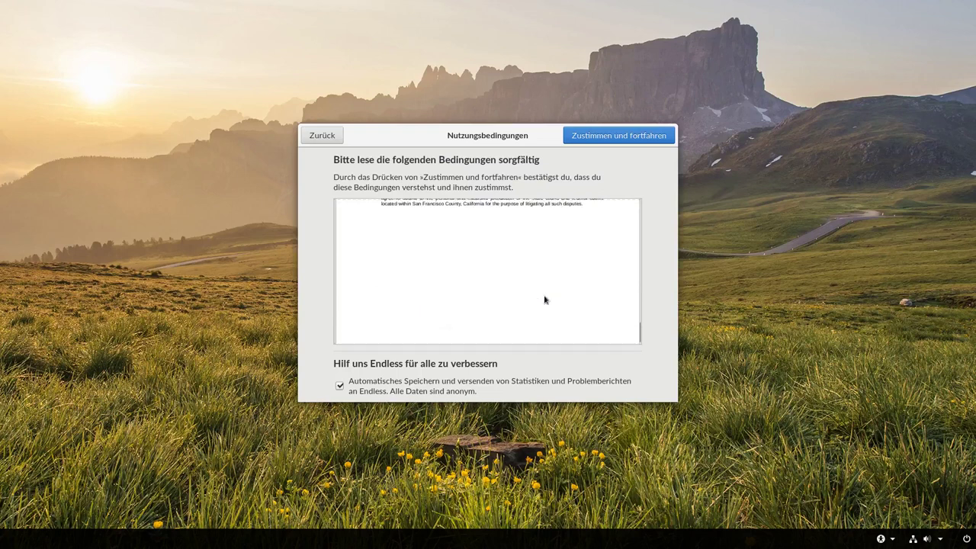
{"action": "scroll", "coordinate": [544, 297], "scroll_direction": "up", "scroll_amount": 10}
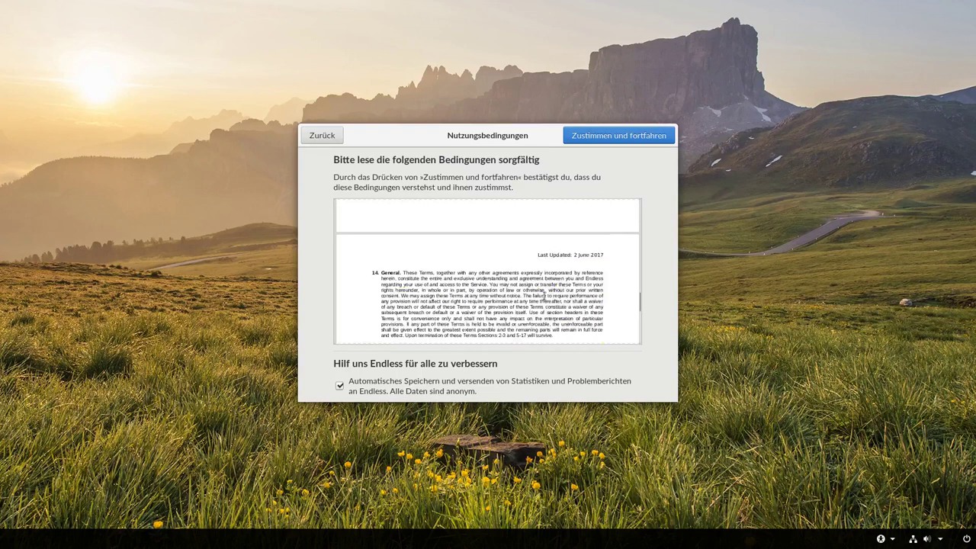
{"action": "scroll", "coordinate": [544, 297], "scroll_direction": "up", "scroll_amount": 10}
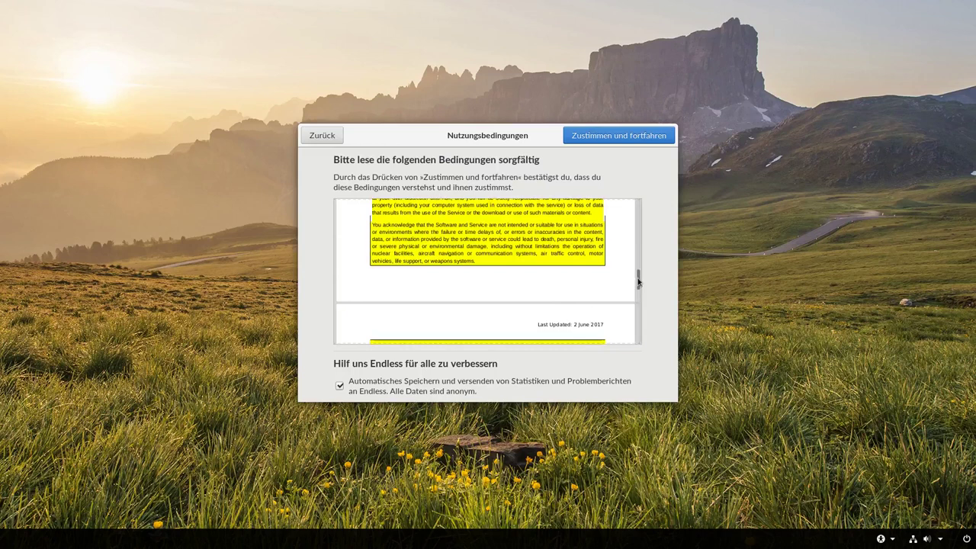
{"action": "left_click_drag", "start_coordinate": [639, 279], "coordinate": [639, 208]}
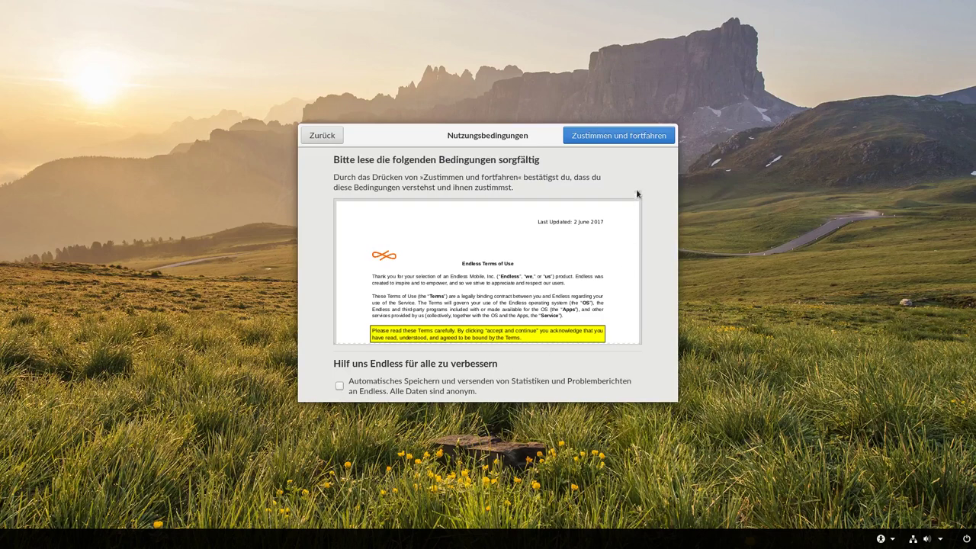
Accept the terms of use with automatic statistics and problem reports turned off, and keep the Berlin, Deutschland time zone.
{"action": "left_click", "coordinate": [631, 137]}
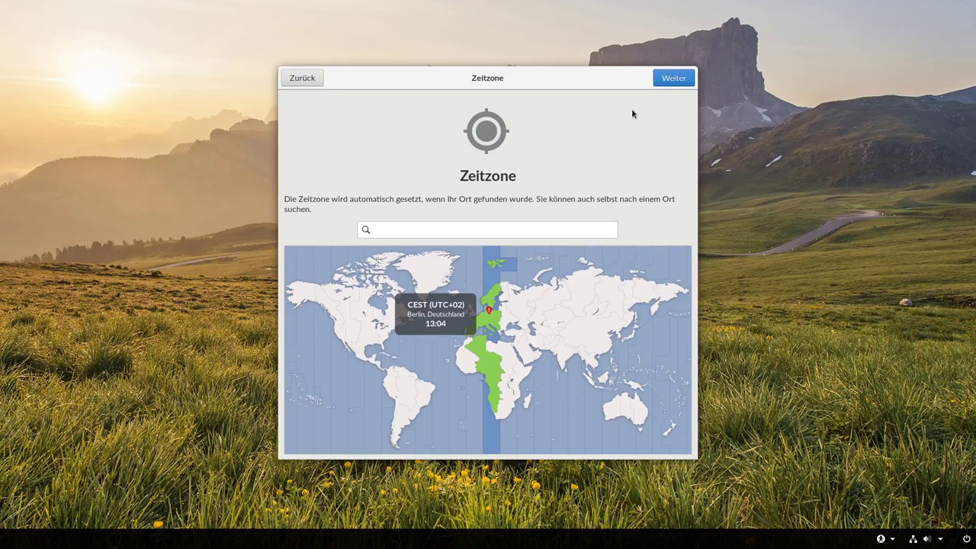
{"action": "left_click", "coordinate": [662, 80]}
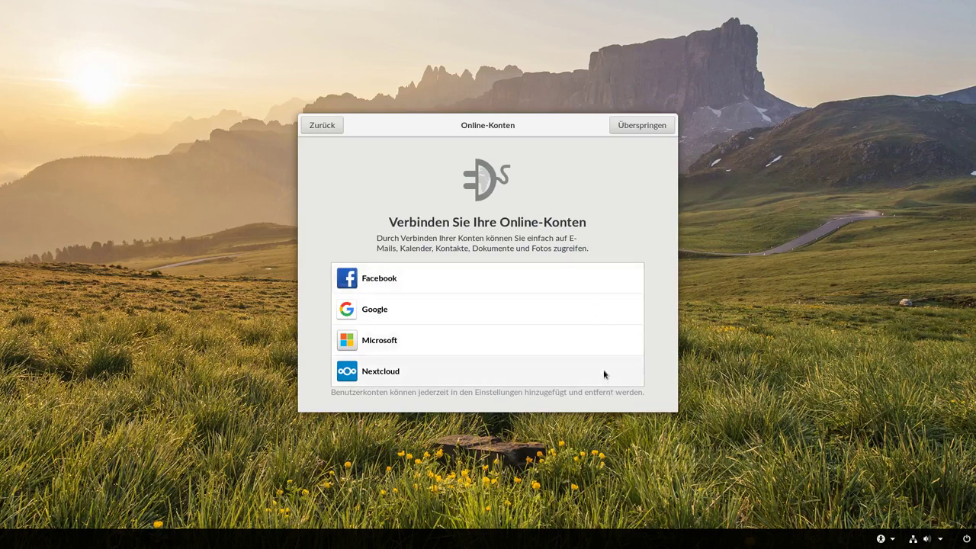
Skip connecting online accounts and finish the setup by entering the user's full name with password protection left off.
{"action": "left_click", "coordinate": [643, 132]}
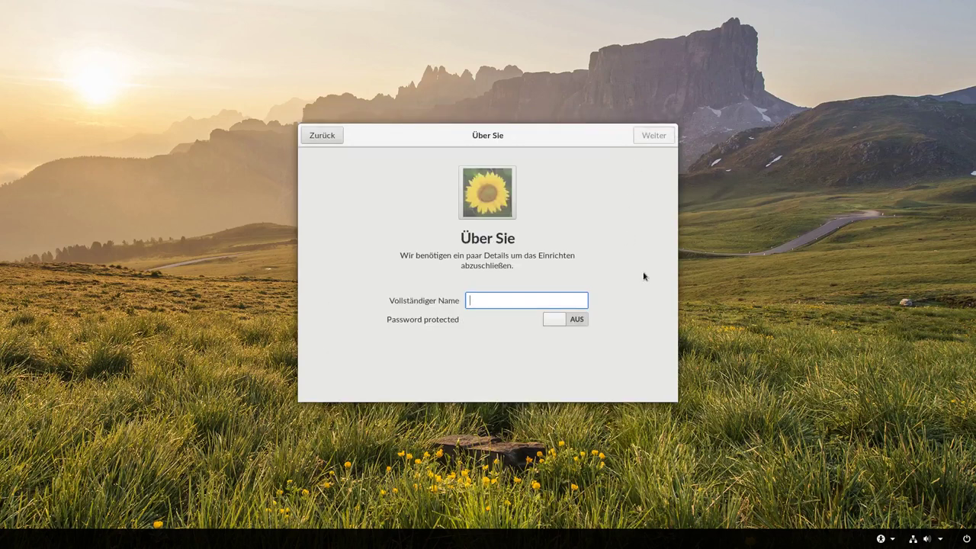
{"action": "type", "text": "Leszek Lesner"}
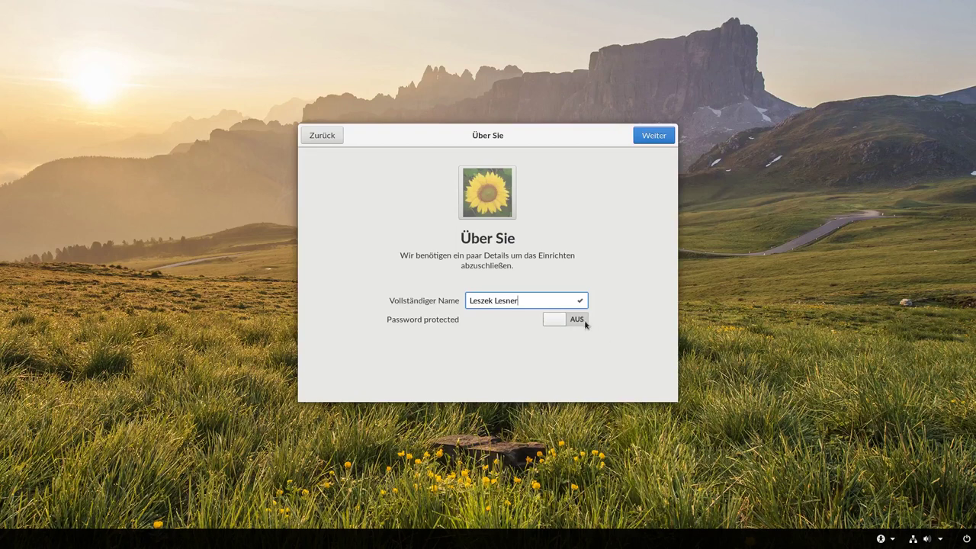
{"action": "left_click", "coordinate": [652, 138]}
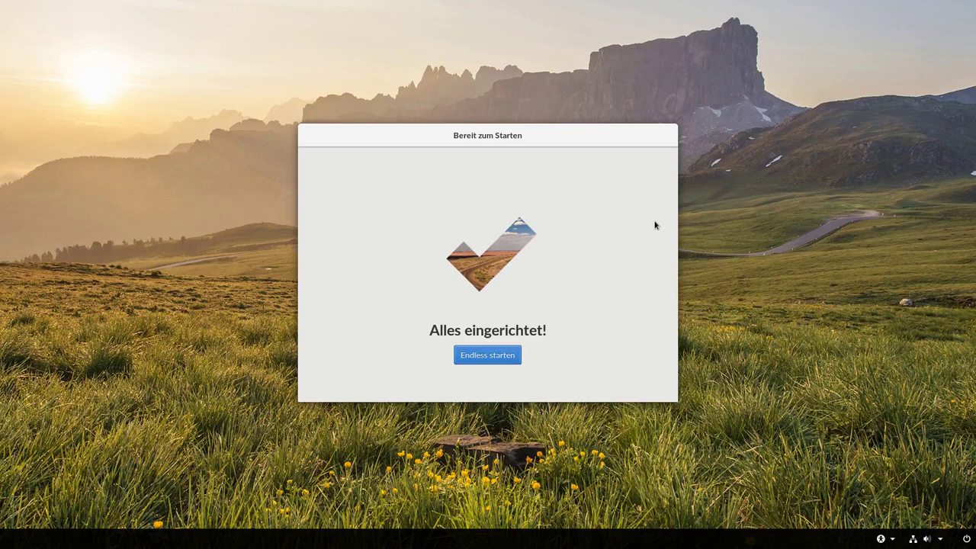
{"action": "left_click", "coordinate": [501, 359]}
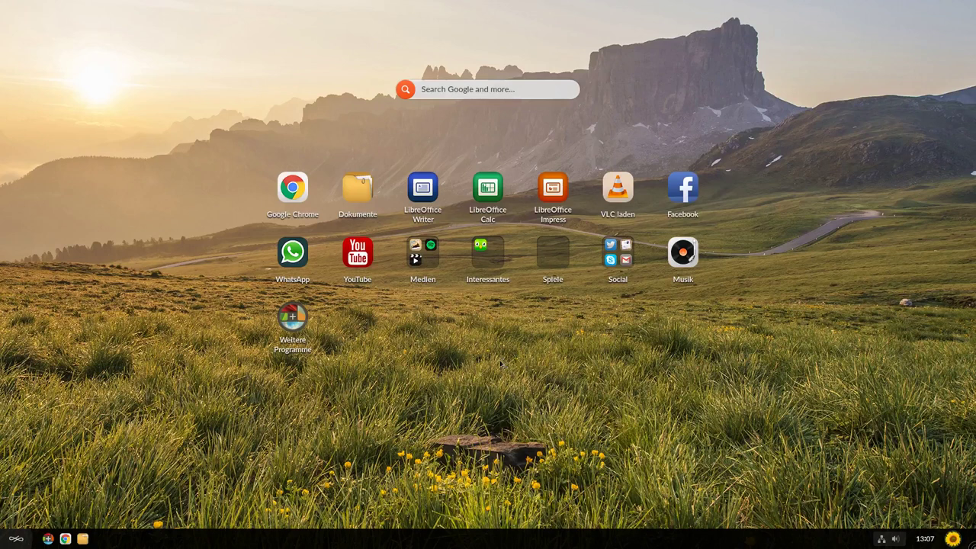
Look at the user menu, and open the system update notice from the notification list.
{"action": "left_click", "coordinate": [954, 539]}
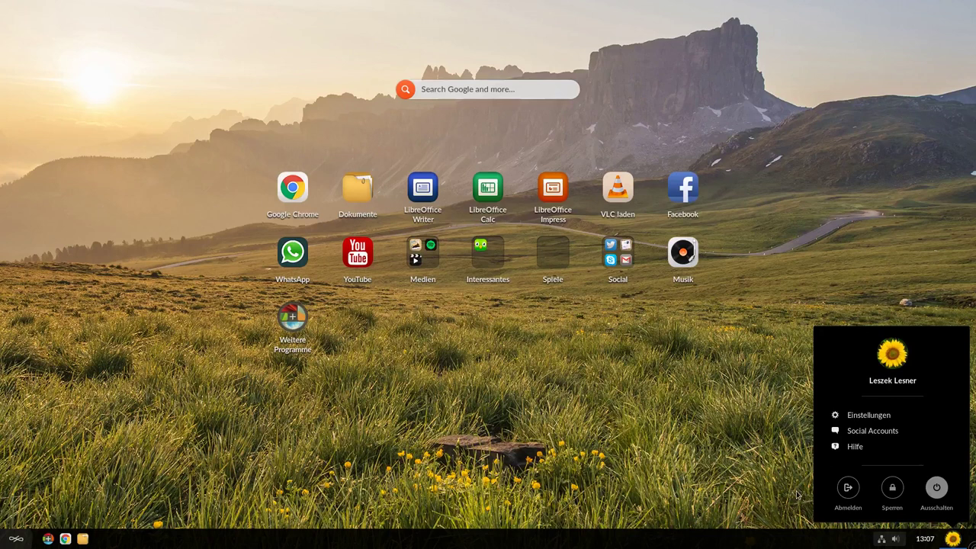
{"action": "left_click", "coordinate": [928, 539]}
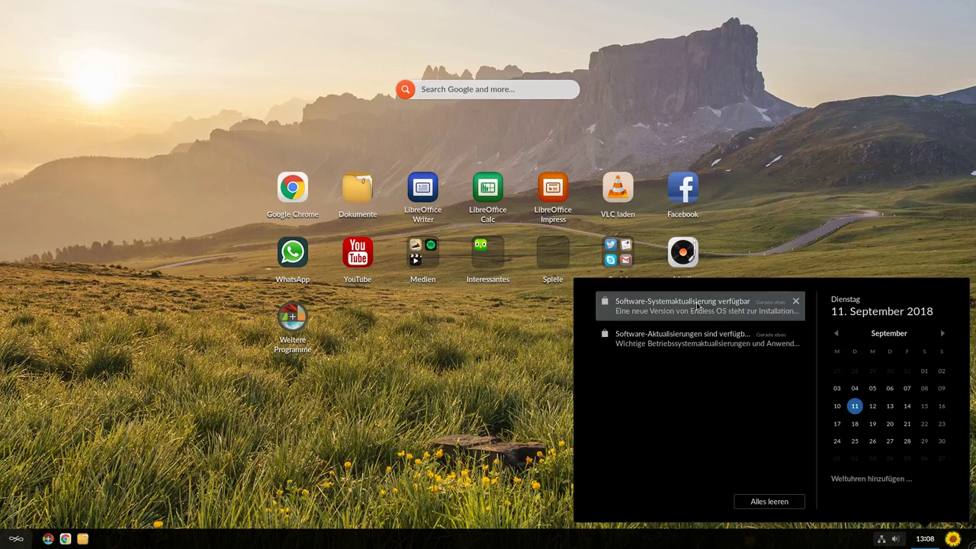
{"action": "left_click", "coordinate": [697, 306]}
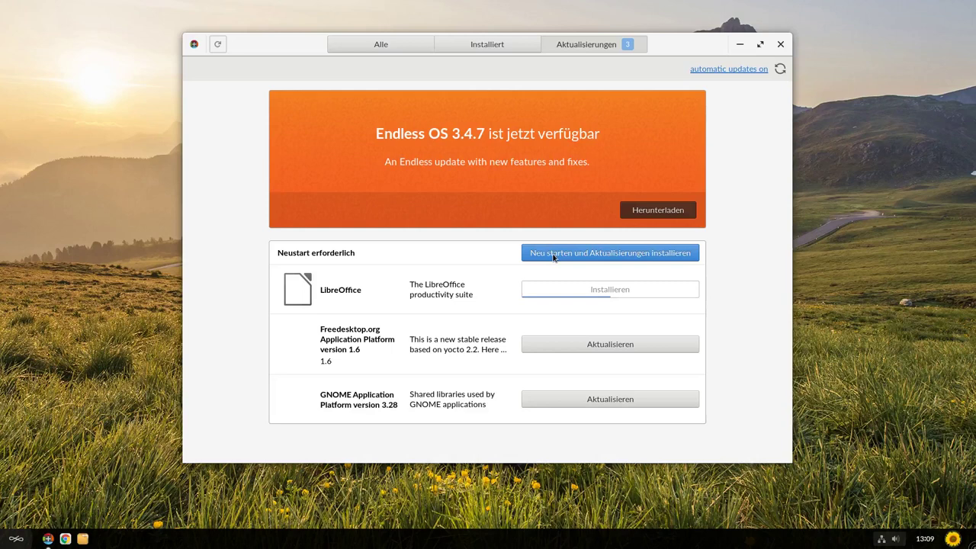
Minimize the updates window, search from the desktop for "fußball", and dismiss the search results.
{"action": "left_click", "coordinate": [738, 45]}
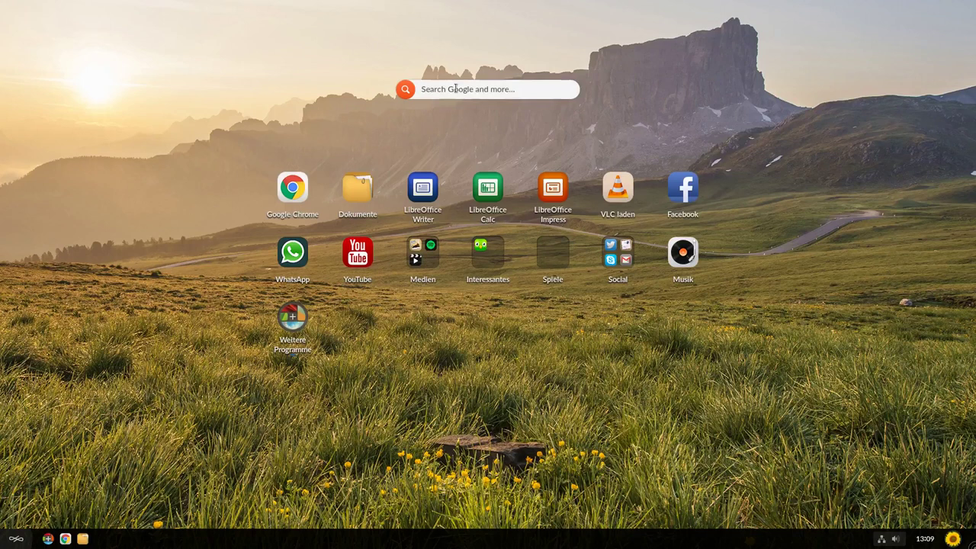
{"action": "left_click", "coordinate": [455, 89]}
{"action": "type", "text": "f"}
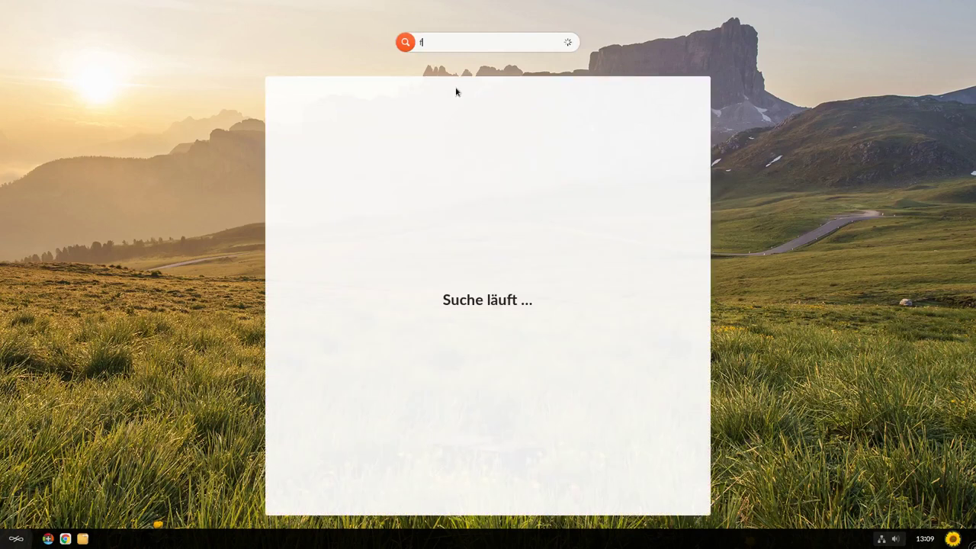
{"action": "type", "text": "ußball"}
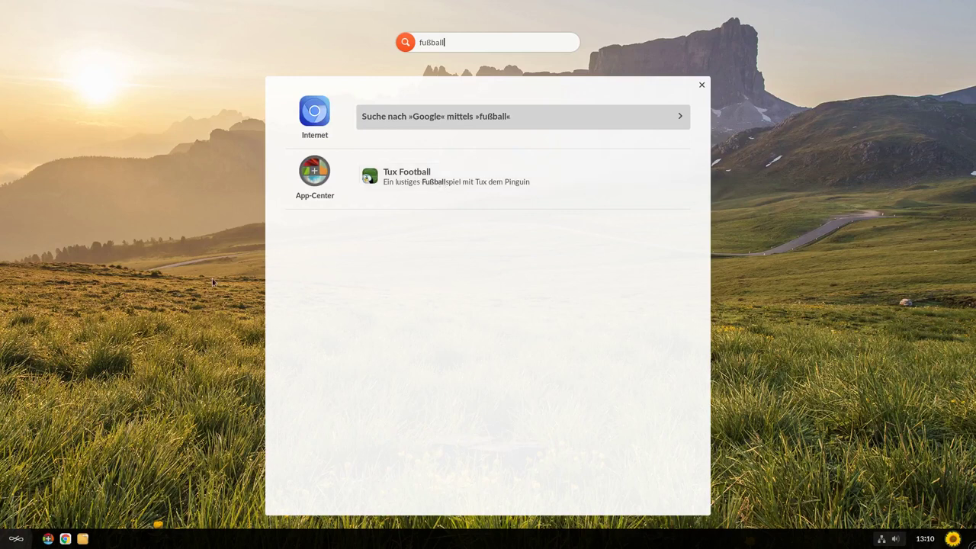
{"action": "left_click", "coordinate": [261, 258]}
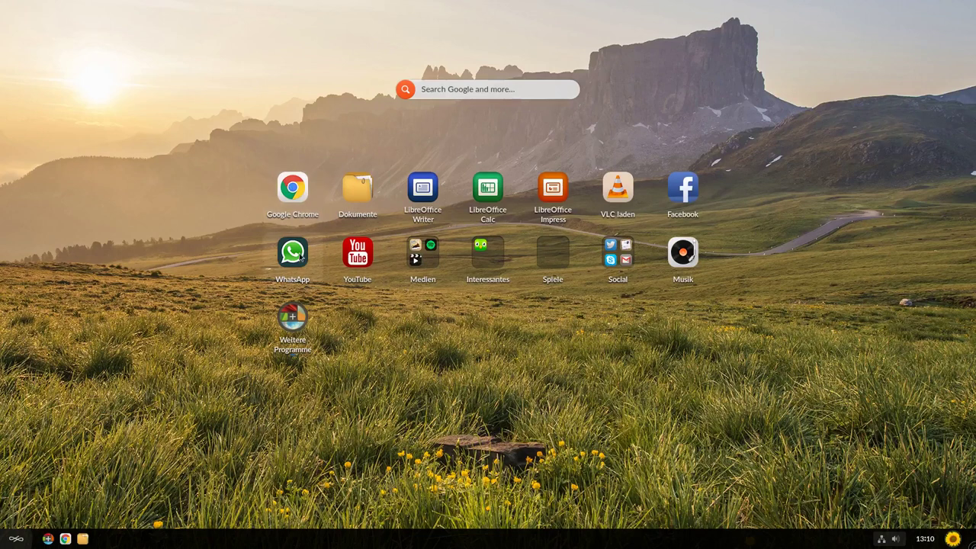
Open YouTube from the desktop, look through its start page, and close it again.
{"action": "left_click", "coordinate": [358, 257]}
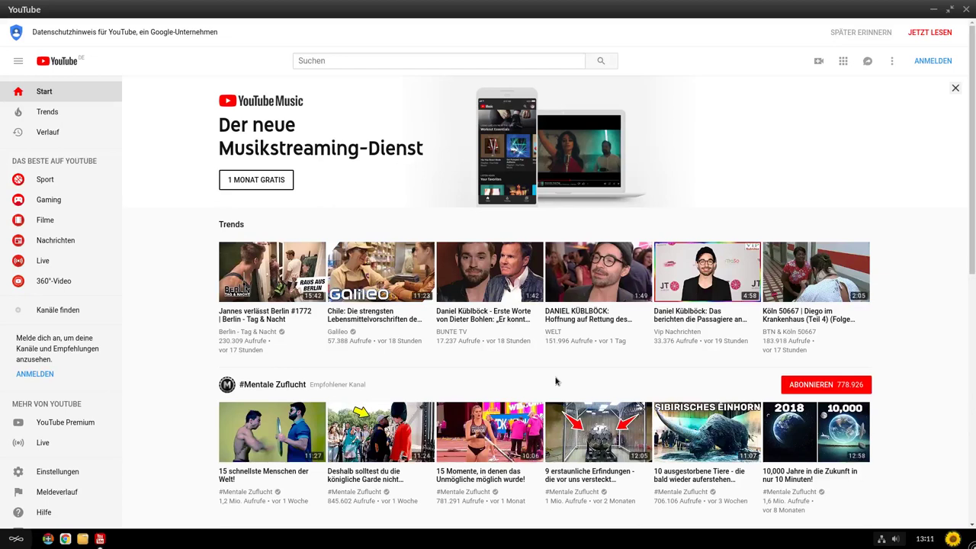
{"action": "scroll", "coordinate": [567, 376], "scroll_direction": "down", "scroll_amount": 2}
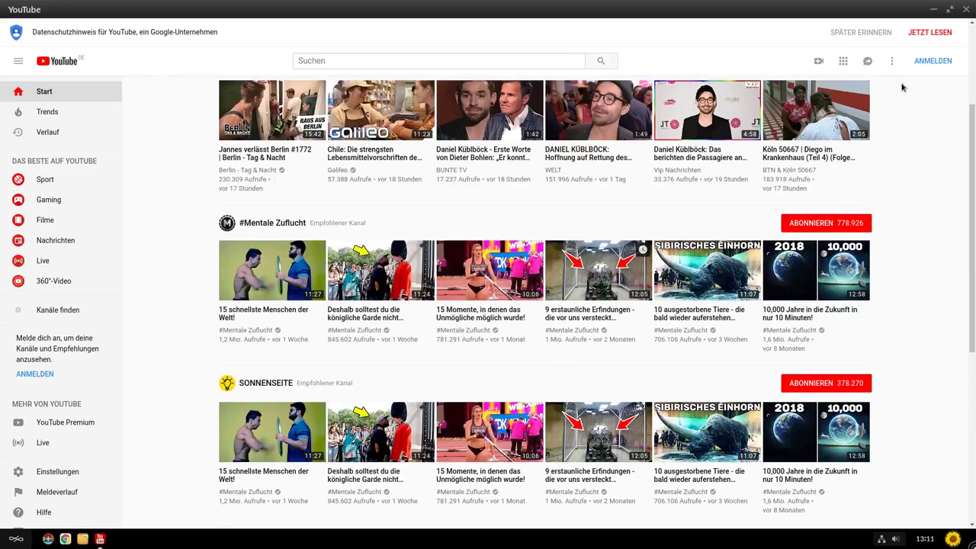
{"action": "scroll", "coordinate": [697, 387], "scroll_direction": "down", "scroll_amount": 1}
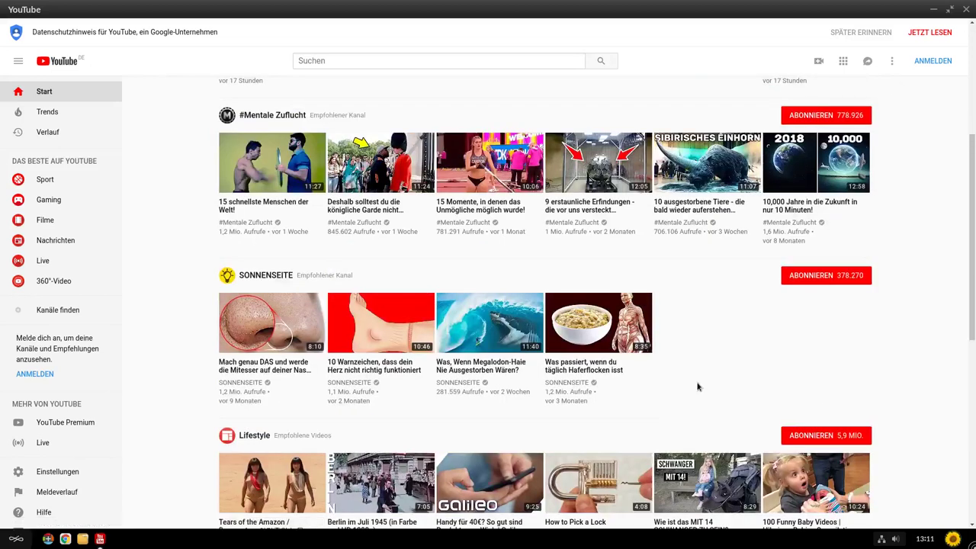
{"action": "scroll", "coordinate": [697, 386], "scroll_direction": "up", "scroll_amount": 3}
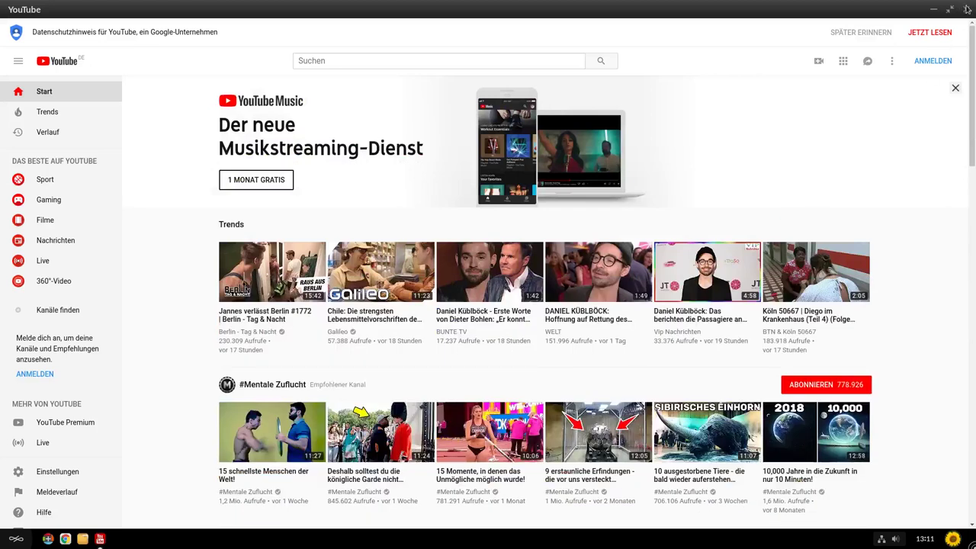
{"action": "left_click", "coordinate": [966, 11]}
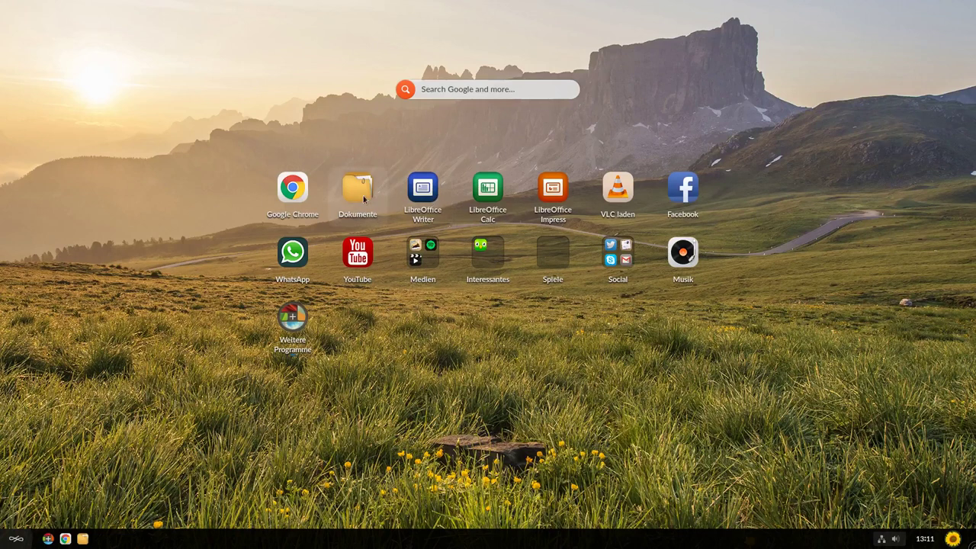
Open the file manager at the personal folder and view its program and version information.
{"action": "left_click", "coordinate": [485, 410]}
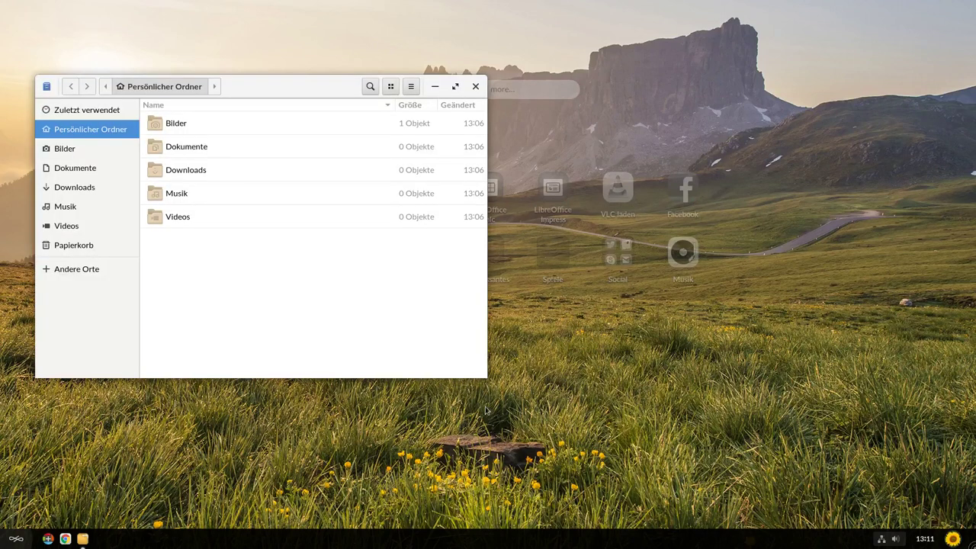
{"action": "left_click", "coordinate": [47, 87]}
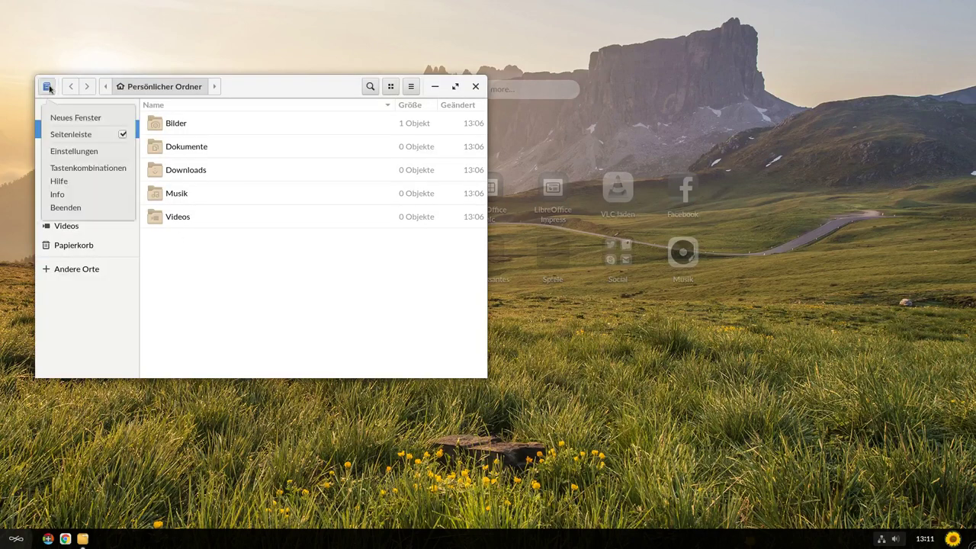
{"action": "left_click", "coordinate": [70, 192]}
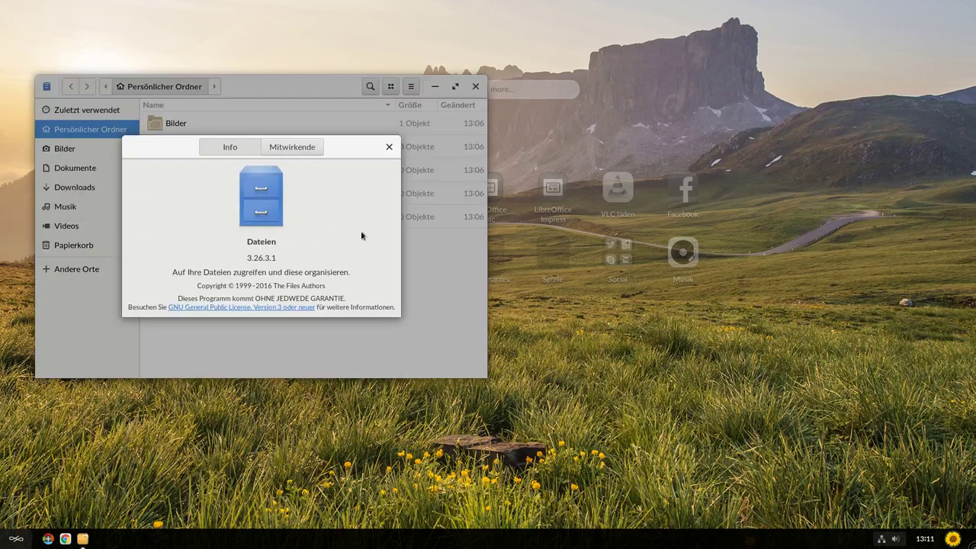
{"action": "left_click", "coordinate": [389, 147]}
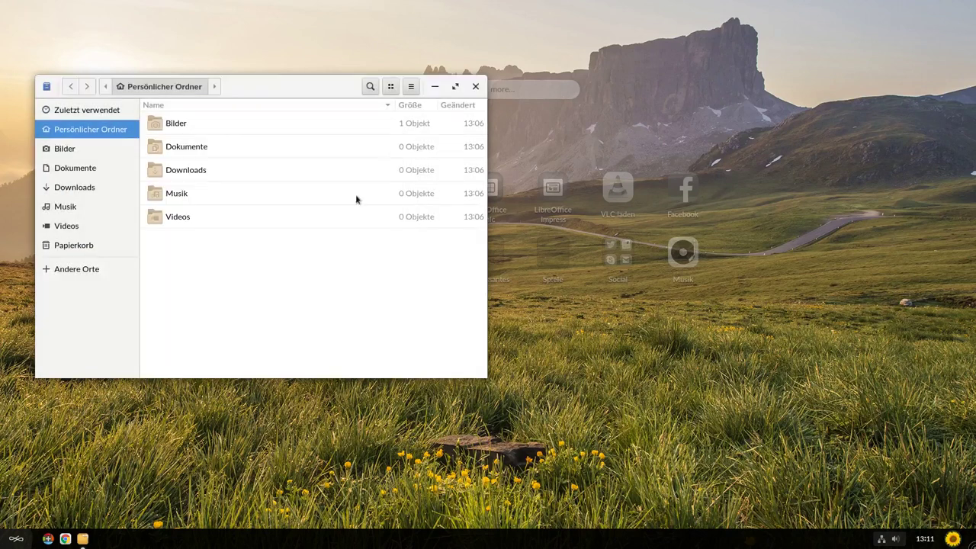
Check the pending updates in the app center again, and clear both it and the file manager off the desktop.
{"action": "left_click", "coordinate": [47, 539]}
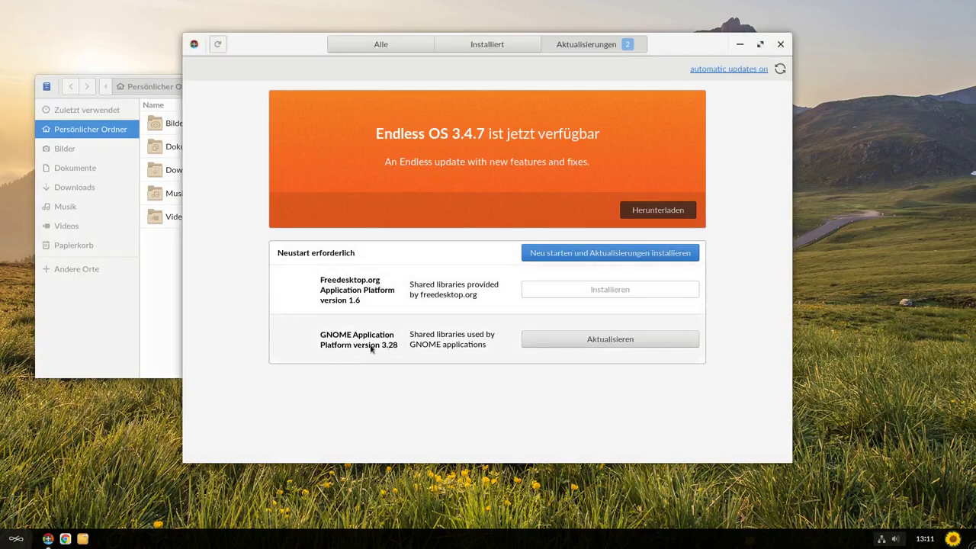
{"action": "left_click", "coordinate": [165, 296]}
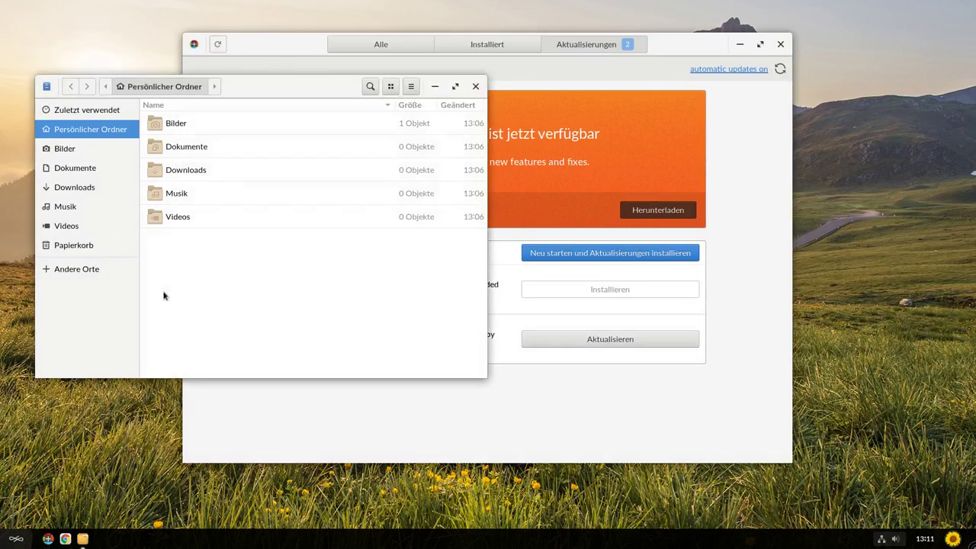
{"action": "left_click", "coordinate": [475, 89]}
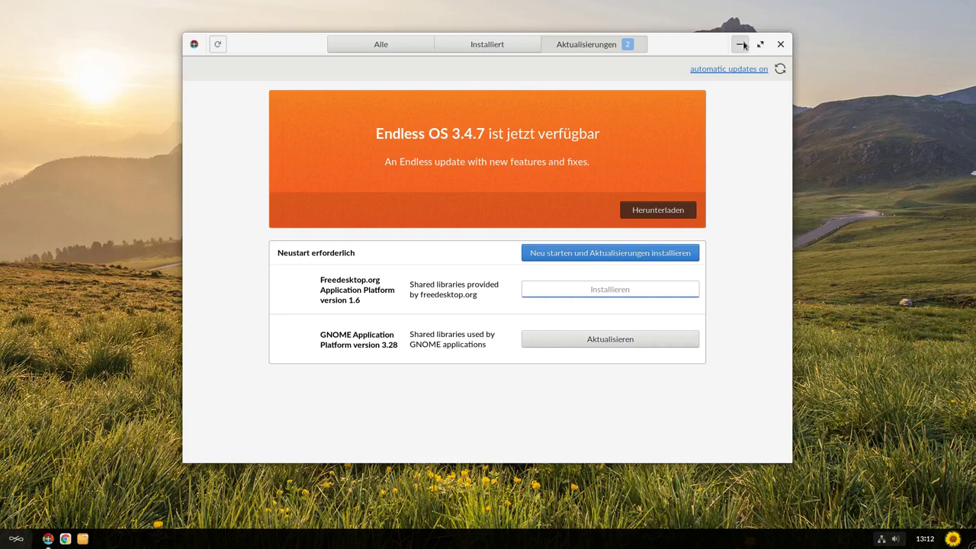
{"action": "key", "text": "super"}
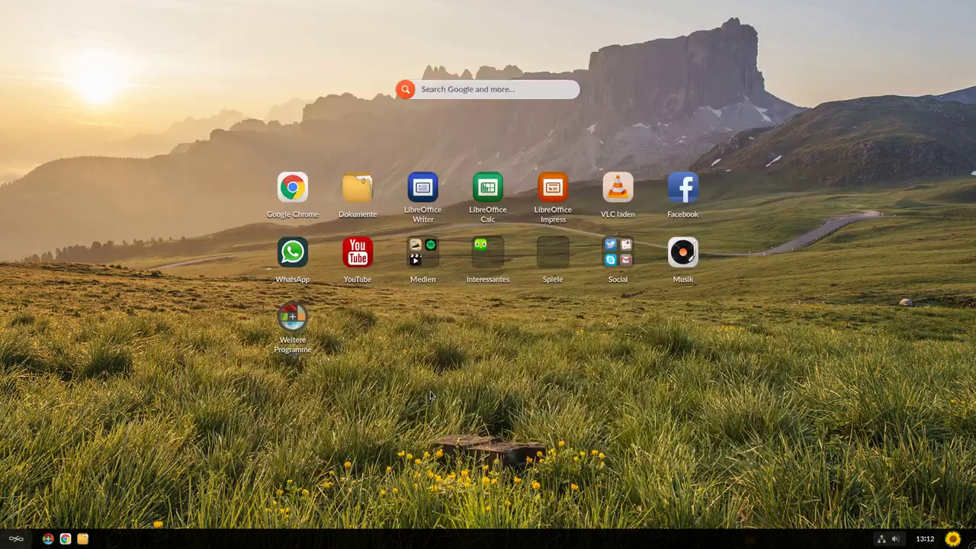
Open the computer's root directory in the file manager, move the window toward the screen's center, and look through the system folders.
{"action": "left_click", "coordinate": [360, 189]}
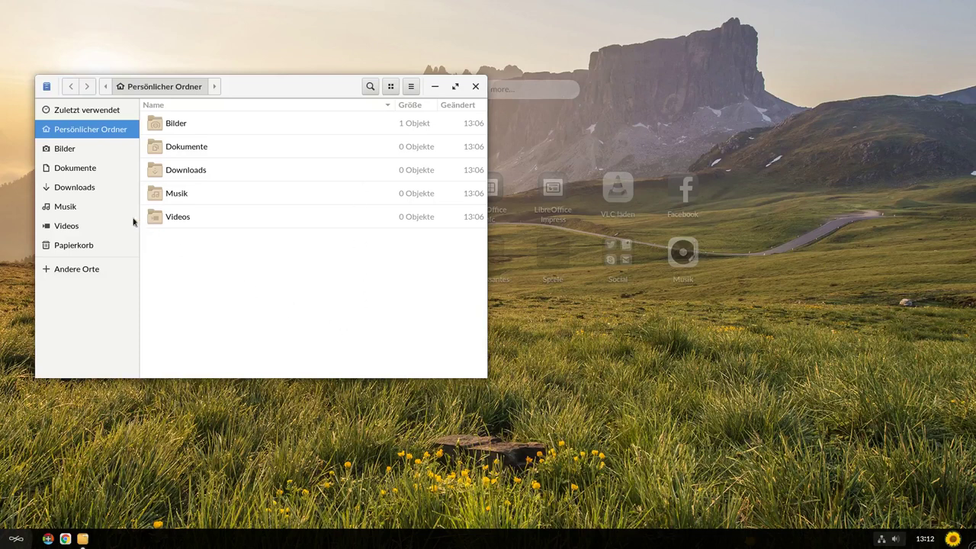
{"action": "left_click", "coordinate": [98, 270]}
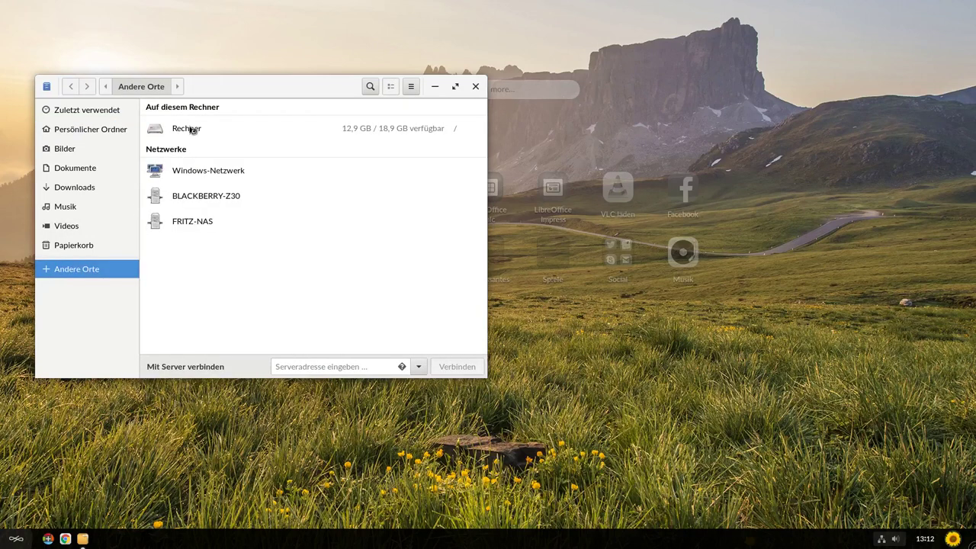
{"action": "left_click", "coordinate": [190, 130]}
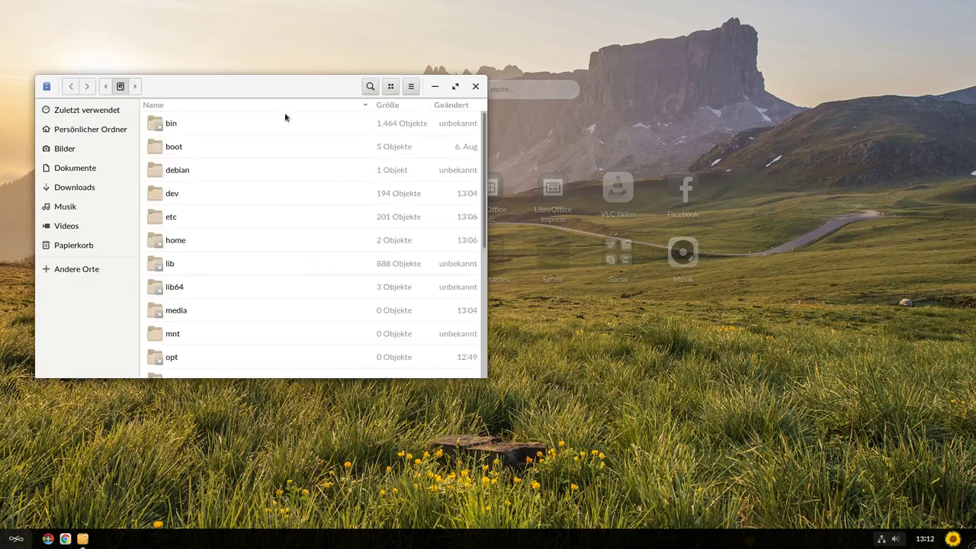
{"action": "left_click_drag", "start_coordinate": [272, 92], "coordinate": [359, 145]}
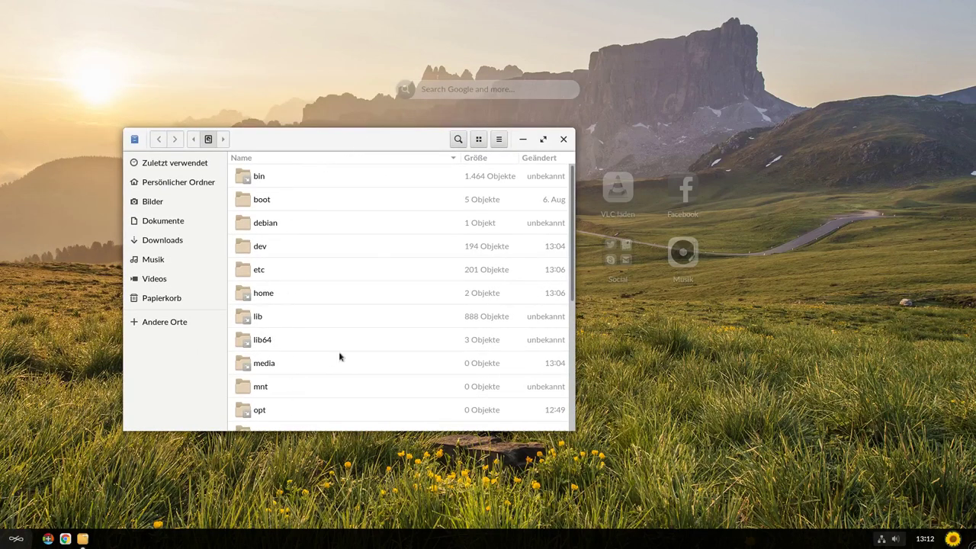
{"action": "scroll", "coordinate": [339, 356], "scroll_direction": "down", "scroll_amount": 5}
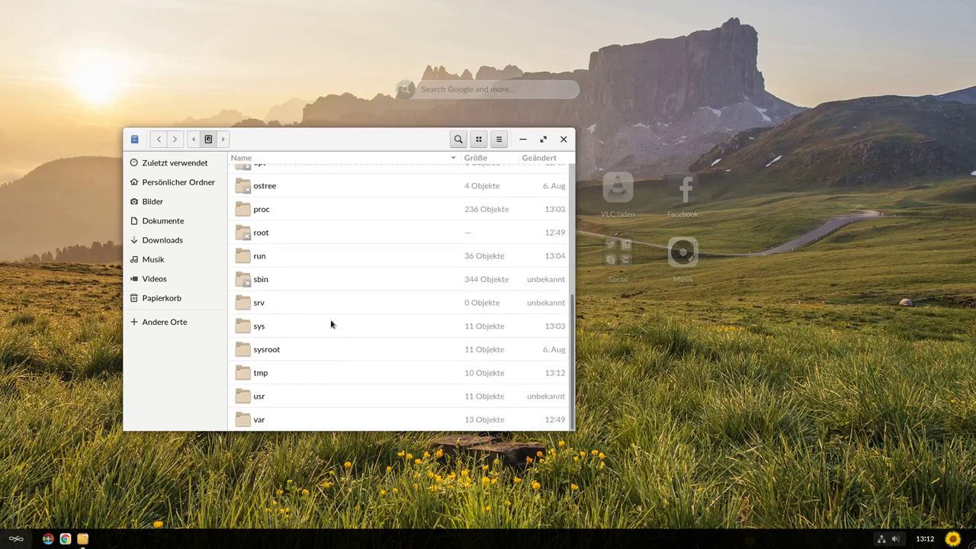
{"action": "left_click", "coordinate": [271, 404]}
{"action": "scroll", "coordinate": [369, 362], "scroll_direction": "up", "scroll_amount": 5}
{"action": "scroll", "coordinate": [368, 361], "scroll_direction": "up", "scroll_amount": 2}
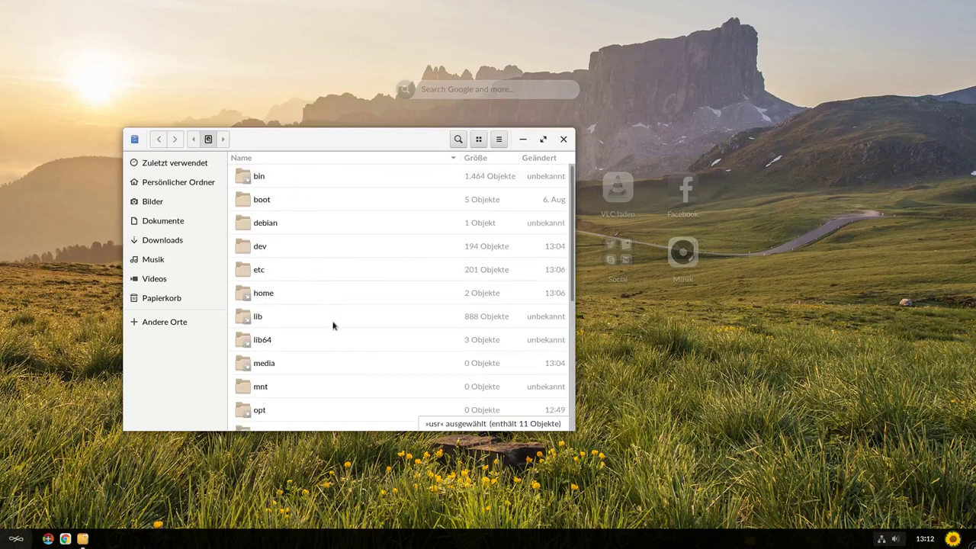
Examine the properties of the root directory's home folder, including its link target, and close them.
{"action": "scroll", "coordinate": [333, 325], "scroll_direction": "down", "scroll_amount": 2}
{"action": "left_click", "coordinate": [282, 232]}
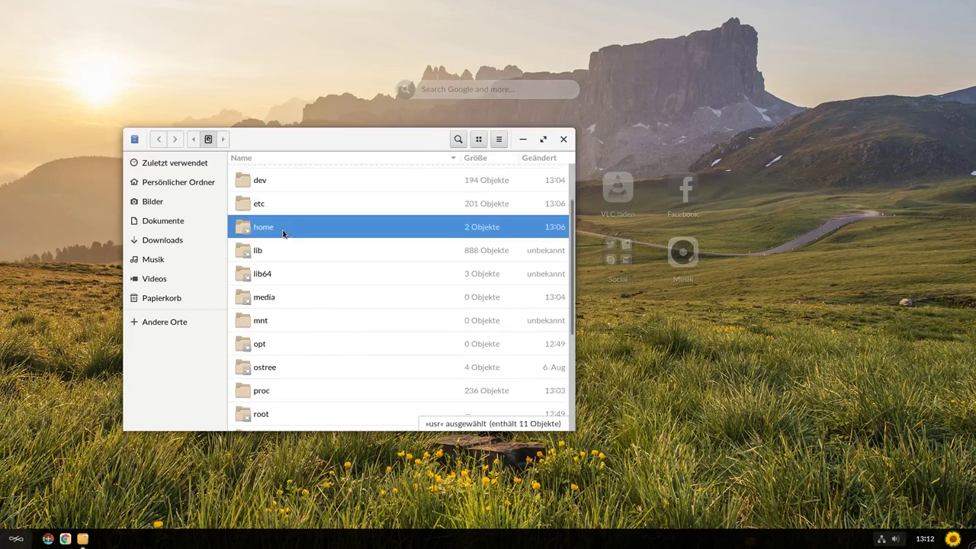
{"action": "right_click", "coordinate": [283, 232]}
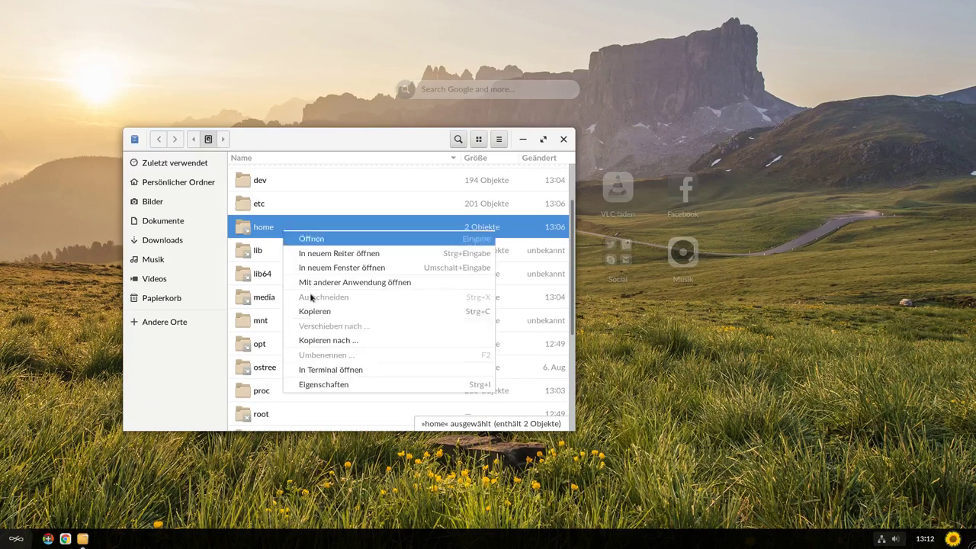
{"action": "left_click", "coordinate": [330, 386]}
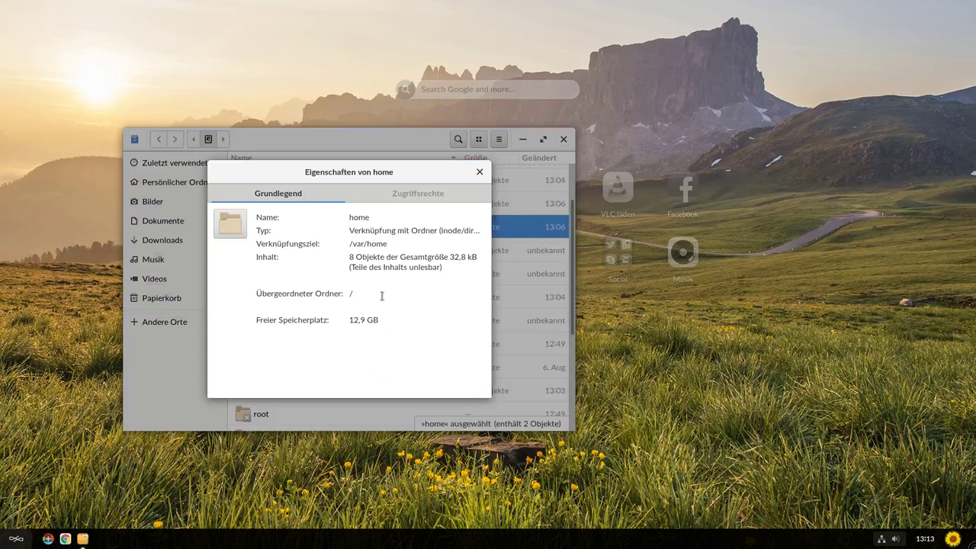
{"action": "left_click_drag", "start_coordinate": [349, 242], "coordinate": [388, 244]}
{"action": "left_click", "coordinate": [479, 173]}
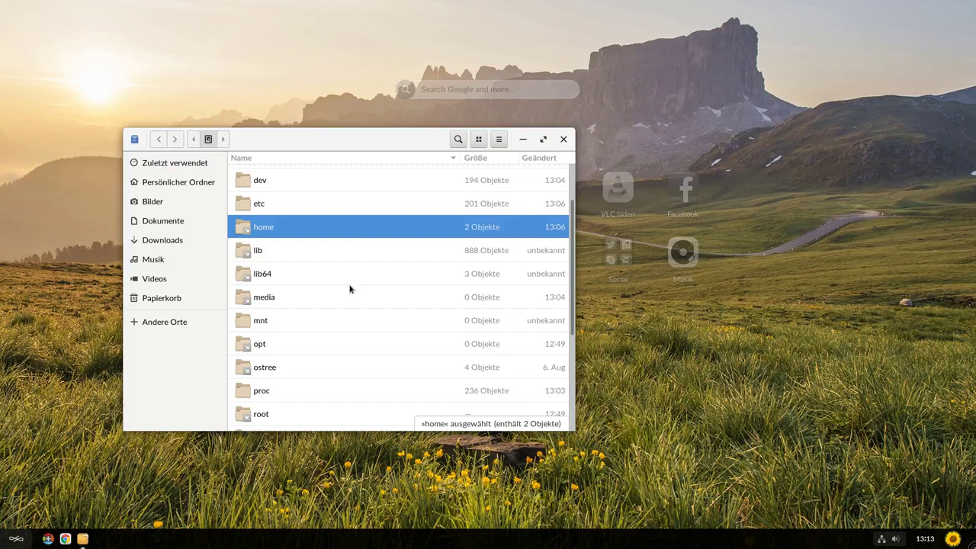
Open the sysroot folder and examine the properties of the home folder inside it.
{"action": "scroll", "coordinate": [349, 284], "scroll_direction": "down", "scroll_amount": 3}
{"action": "left_click", "coordinate": [299, 277]}
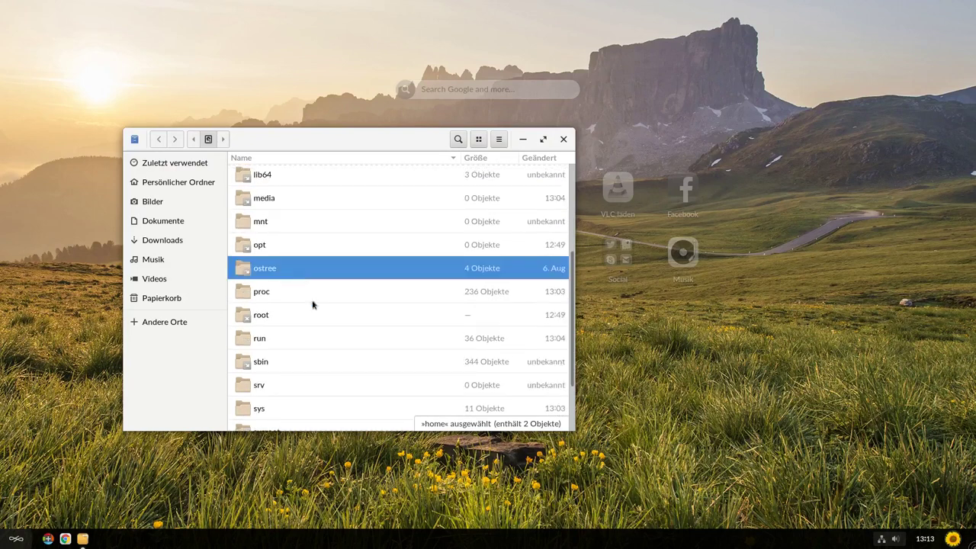
{"action": "scroll", "coordinate": [338, 351], "scroll_direction": "down", "scroll_amount": 2}
{"action": "double_click", "coordinate": [300, 350]}
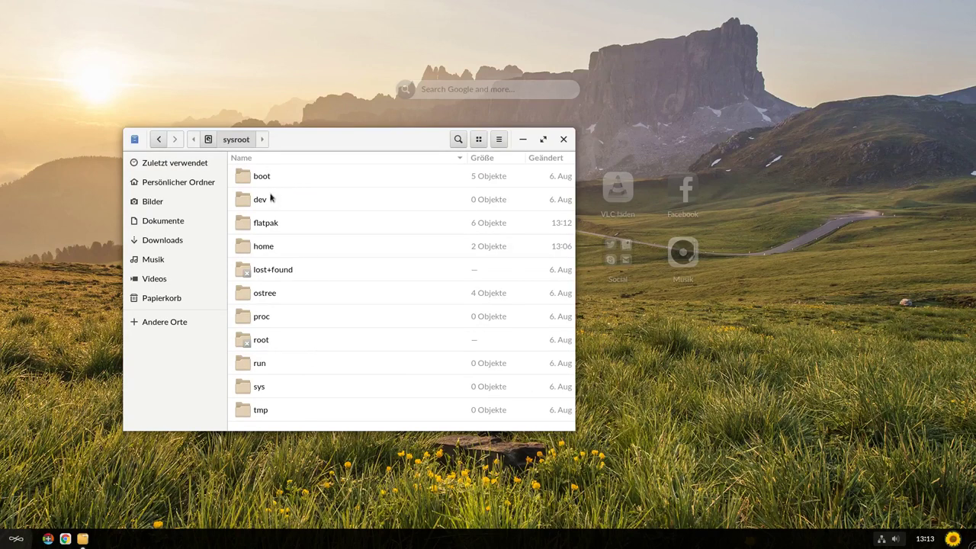
{"action": "left_click", "coordinate": [283, 252]}
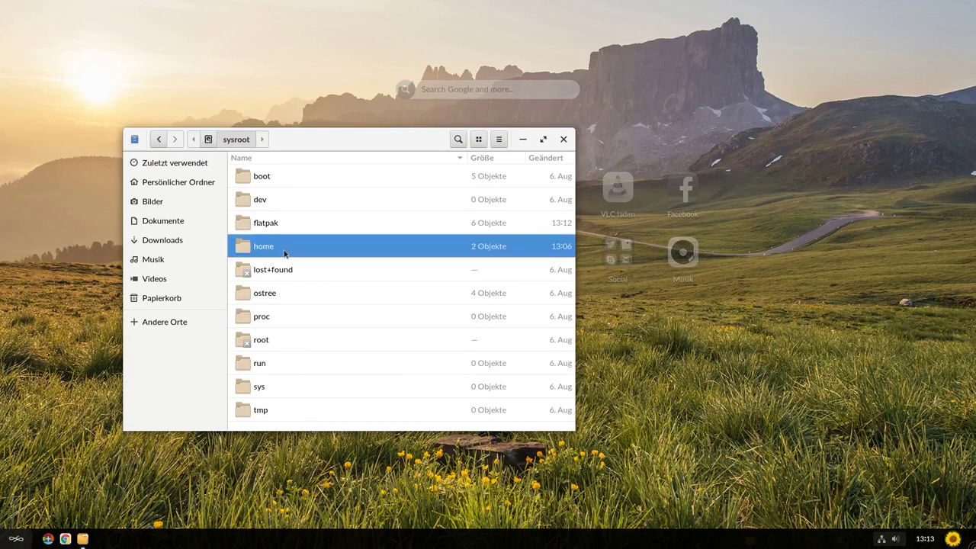
{"action": "right_click", "coordinate": [283, 251]}
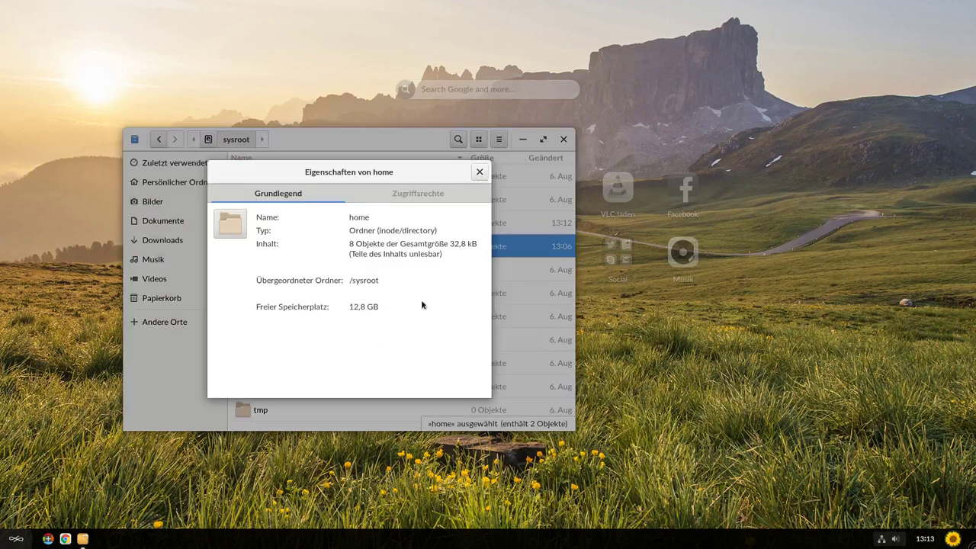
{"action": "key", "text": "Escape"}
Browse from sysroot through ostree and repo into the objects folder, and look through its subfolders.
{"action": "double_click", "coordinate": [296, 296]}
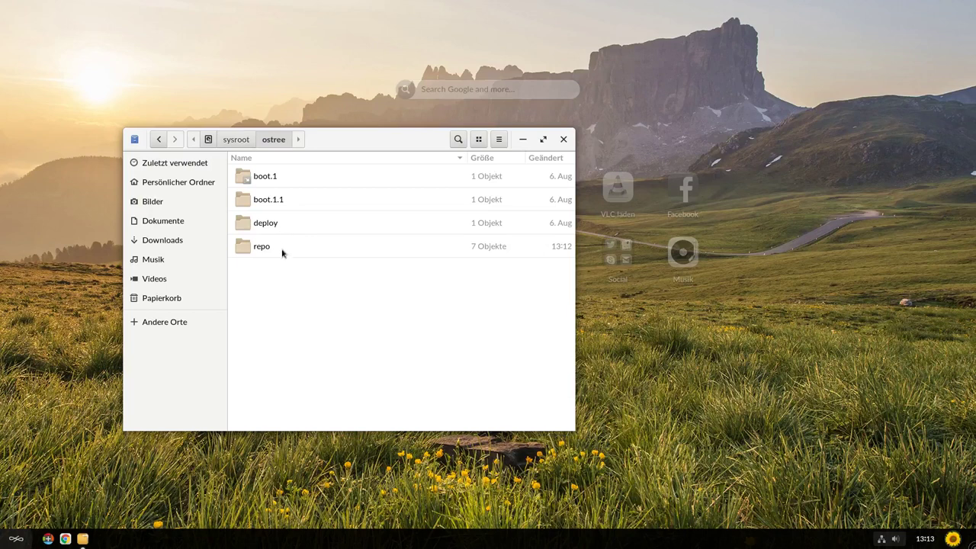
{"action": "double_click", "coordinate": [282, 253]}
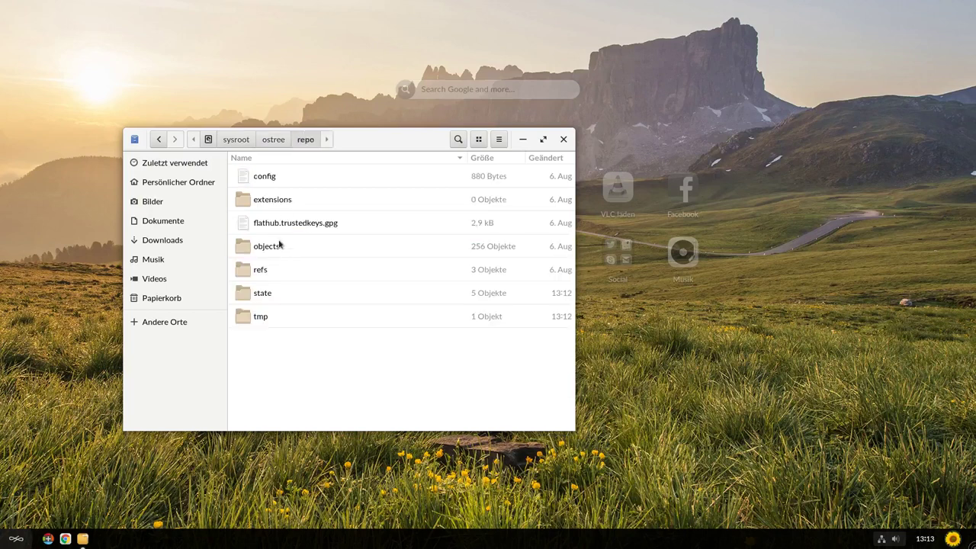
{"action": "double_click", "coordinate": [278, 249]}
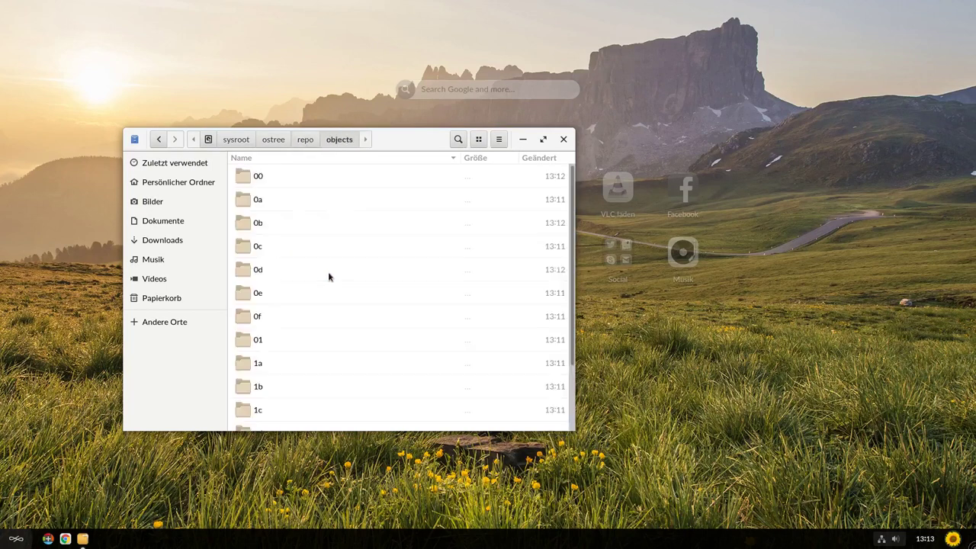
{"action": "scroll", "coordinate": [338, 268], "scroll_direction": "down", "scroll_amount": 5}
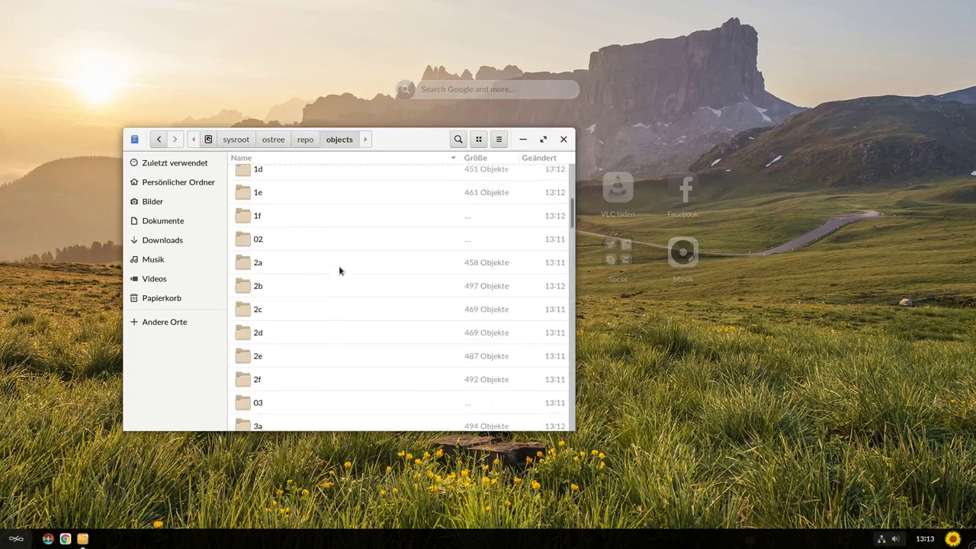
Look through more of the objects folder, return through ostree to sysroot, and close the file manager.
{"action": "scroll", "coordinate": [342, 303], "scroll_direction": "down", "scroll_amount": 5}
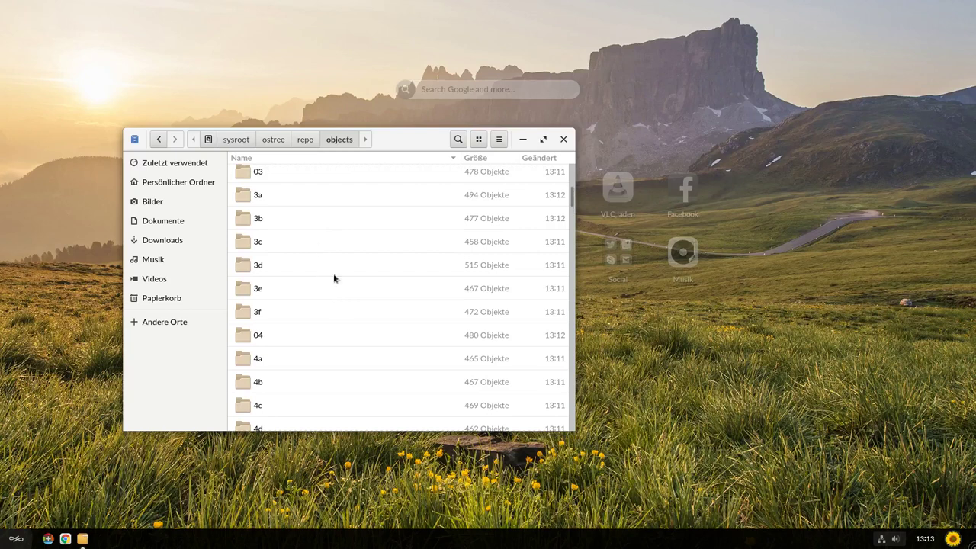
{"action": "left_click", "coordinate": [273, 142]}
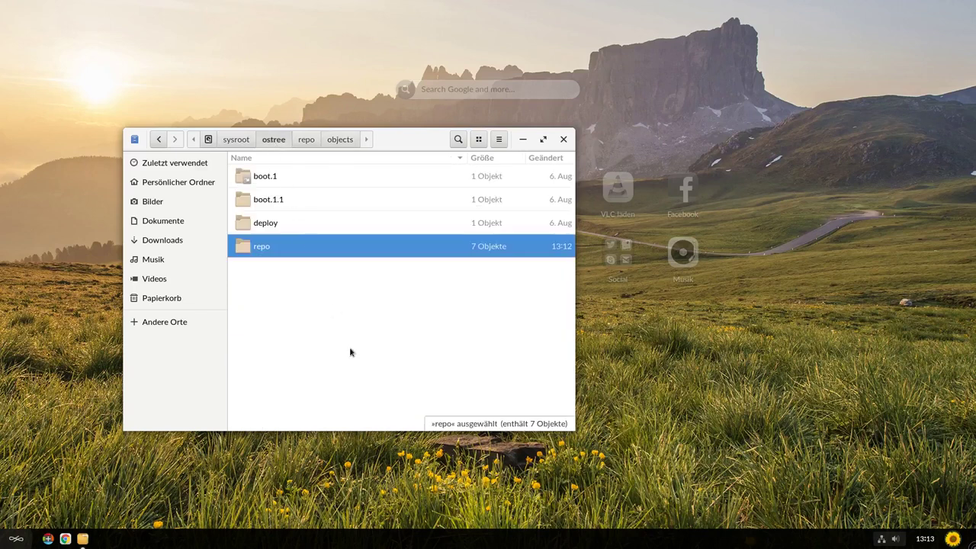
{"action": "left_click", "coordinate": [245, 140]}
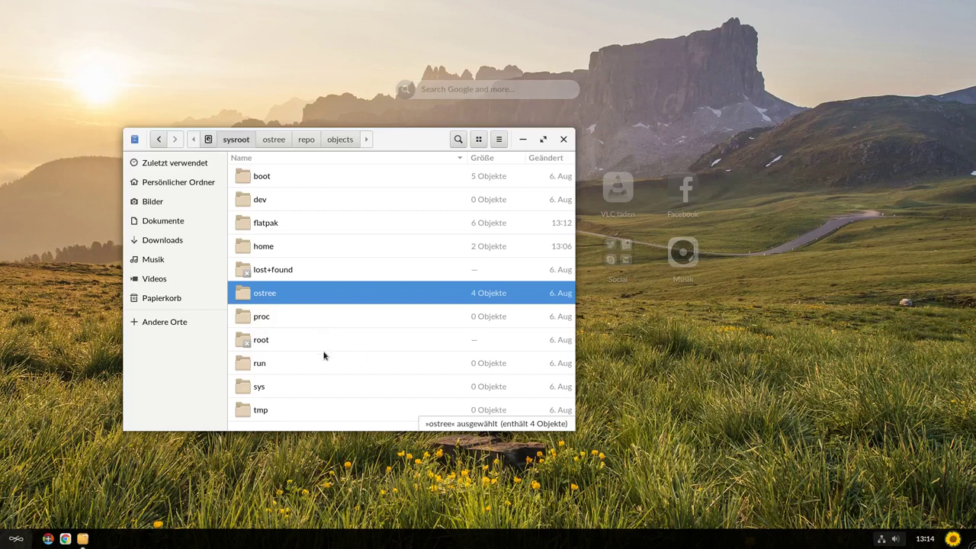
{"action": "left_click", "coordinate": [131, 145]}
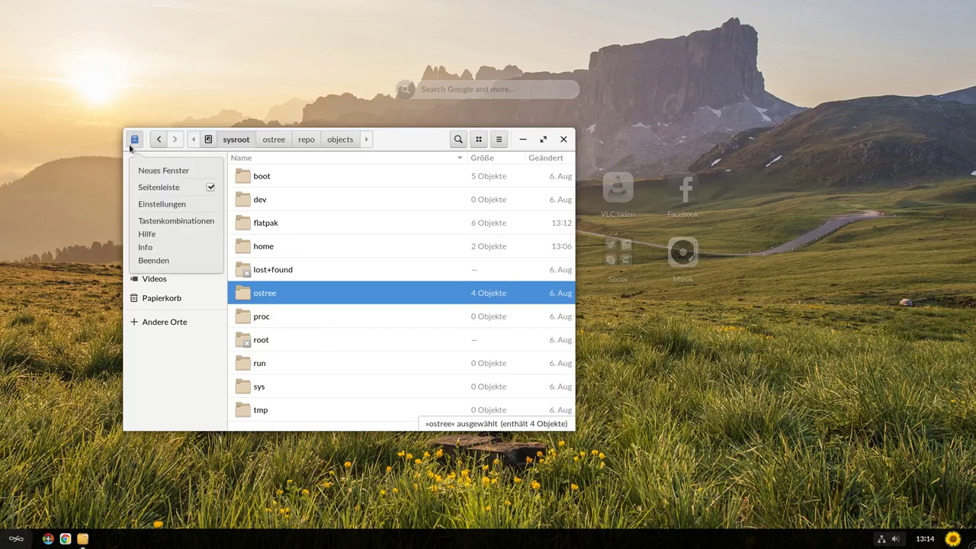
{"action": "left_click", "coordinate": [131, 143]}
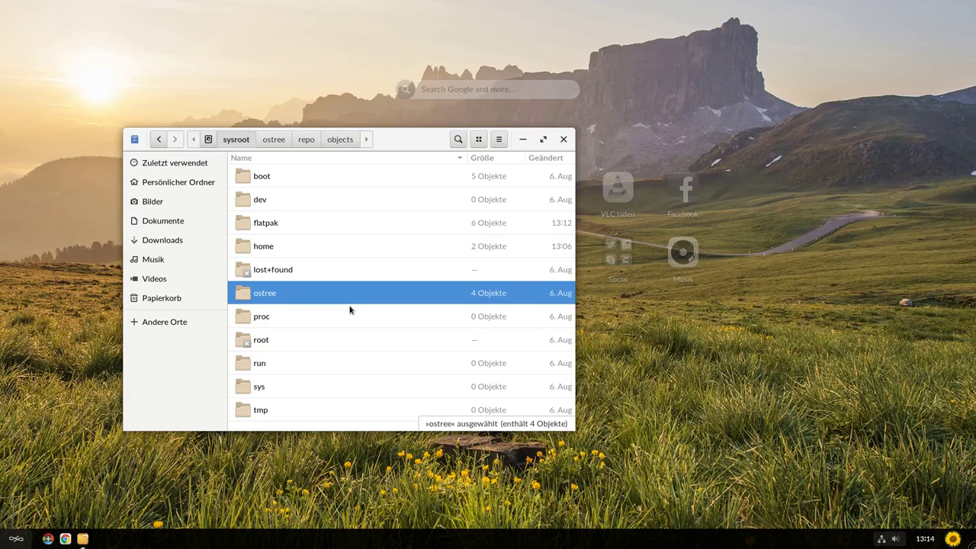
{"action": "left_click", "coordinate": [563, 140]}
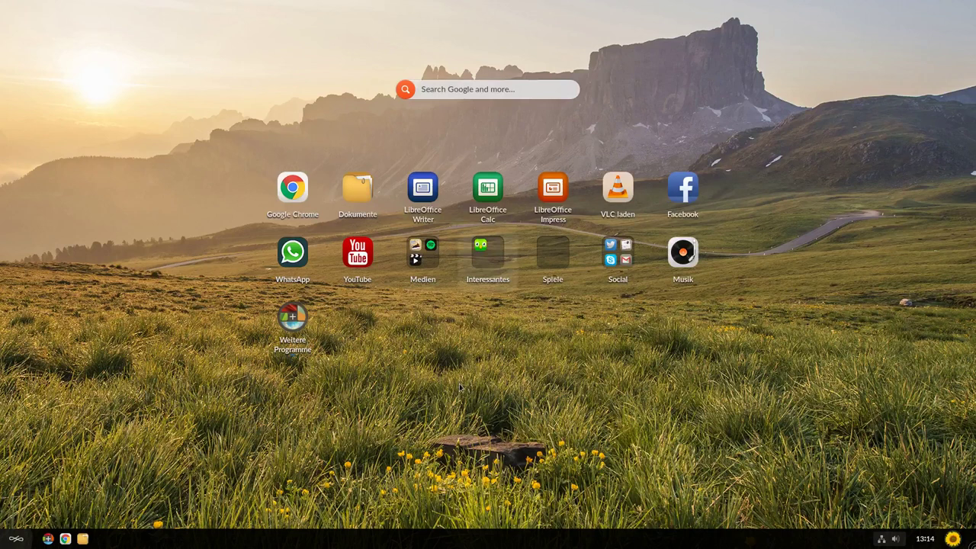
Open LibreOffice Writer, highlight the version number in its About information, and close Writer.
{"action": "left_click", "coordinate": [418, 198]}
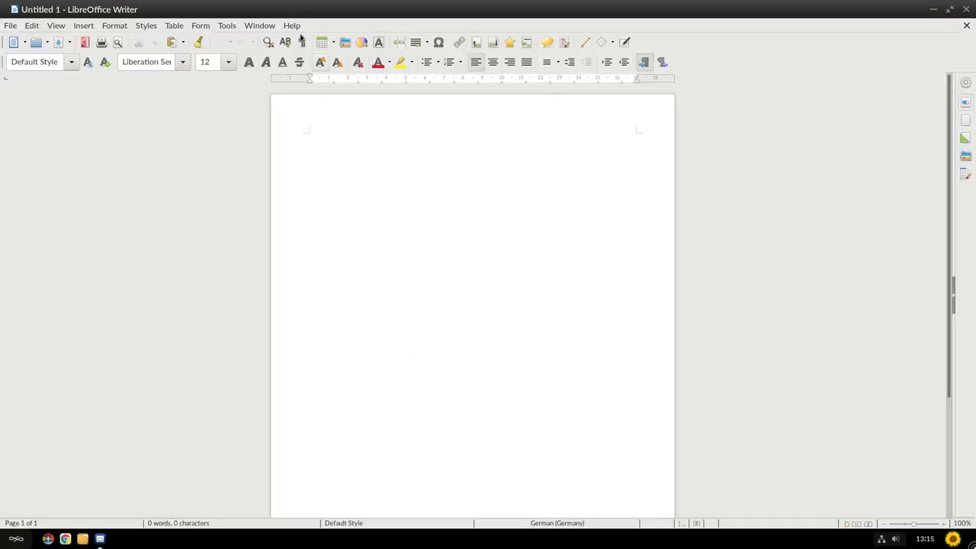
{"action": "left_click", "coordinate": [291, 26]}
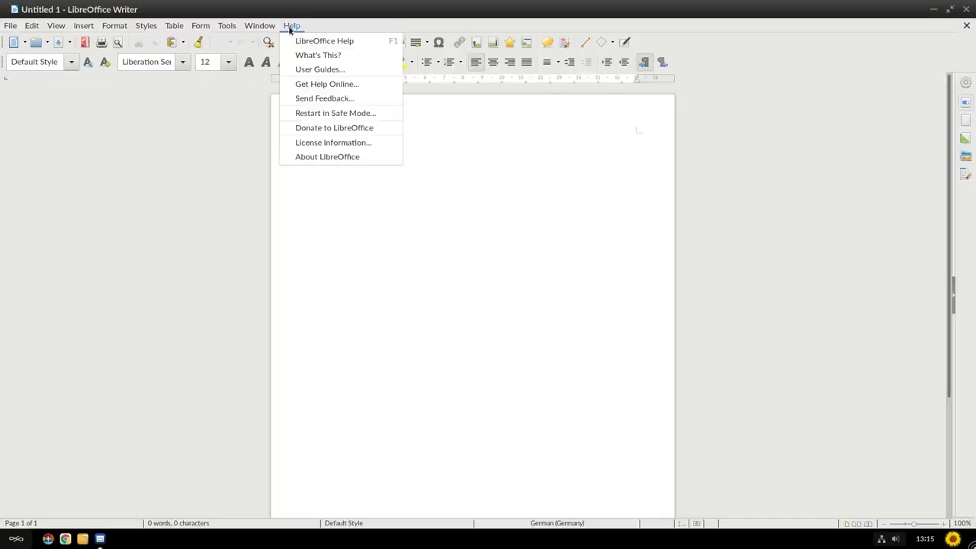
{"action": "left_click", "coordinate": [315, 156]}
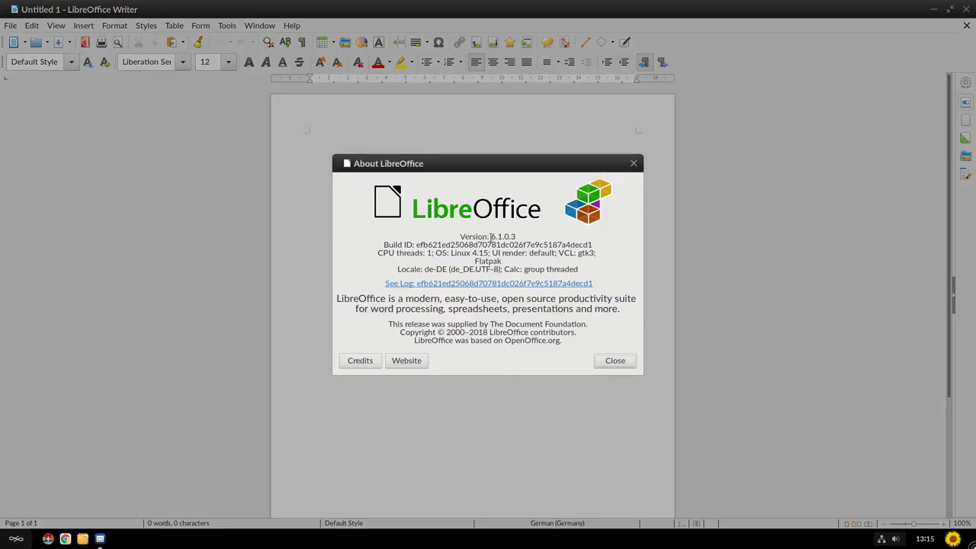
{"action": "left_click_drag", "start_coordinate": [490, 236], "coordinate": [525, 237]}
{"action": "left_click", "coordinate": [615, 360]}
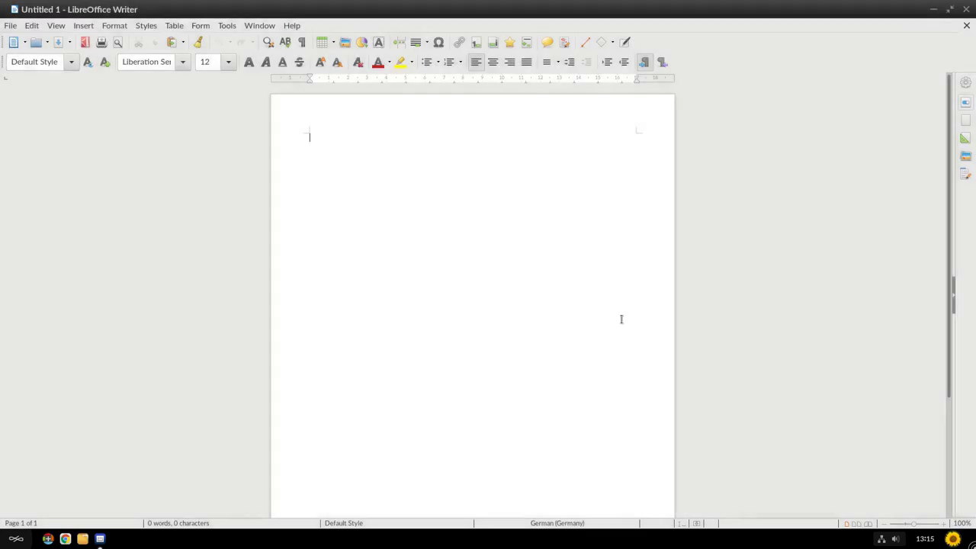
{"action": "left_click", "coordinate": [965, 9]}
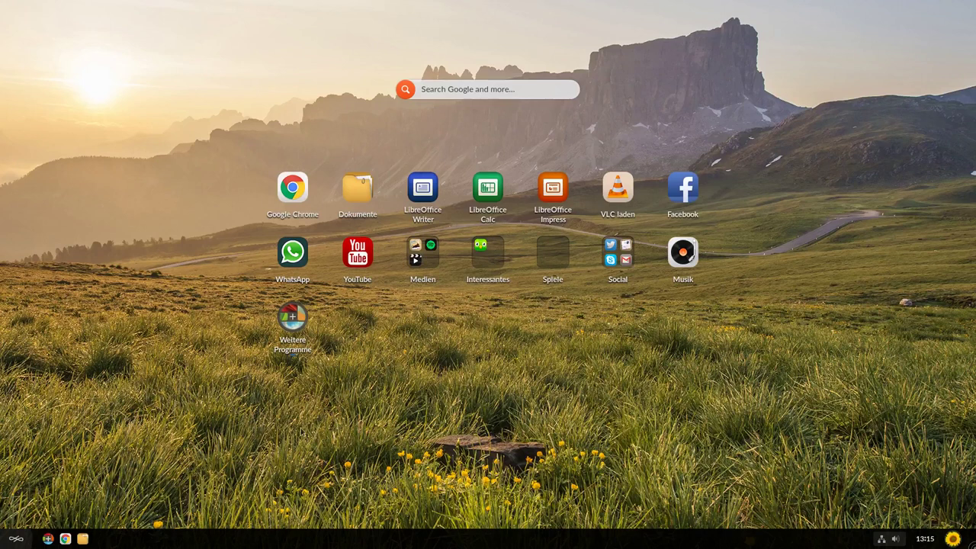
Start downloading the Endless OS 3.4.7 update in the App Center and put its window out of the way.
{"action": "left_click", "coordinate": [48, 539]}
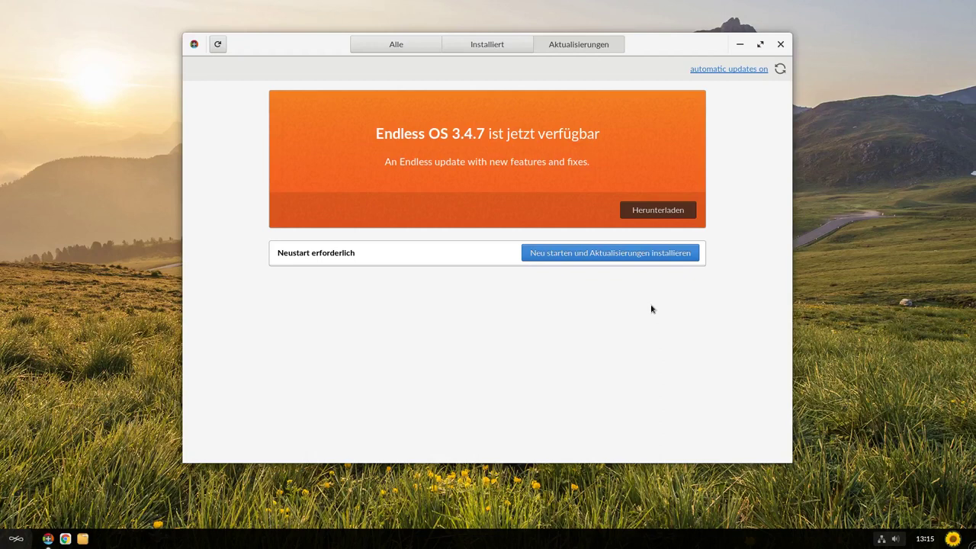
{"action": "left_click", "coordinate": [667, 213]}
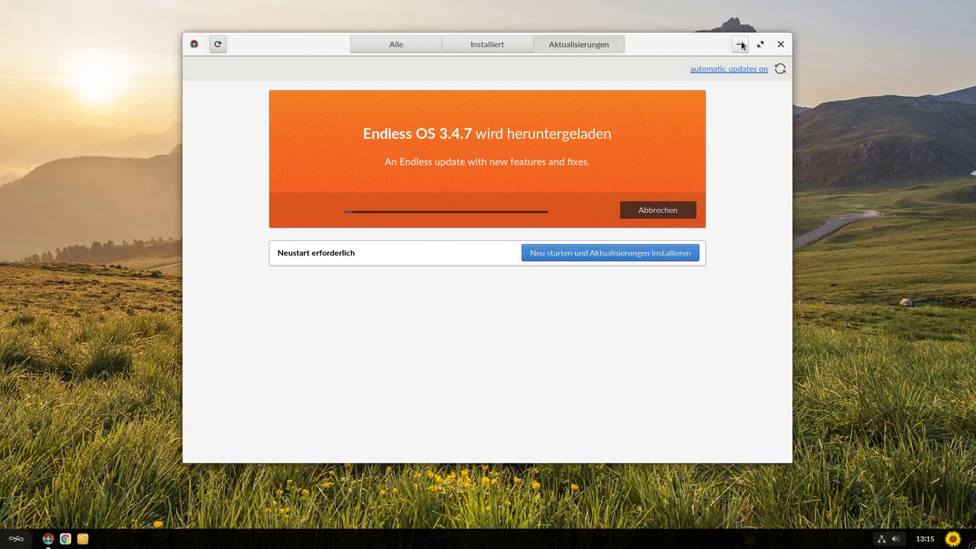
{"action": "left_click", "coordinate": [168, 418]}
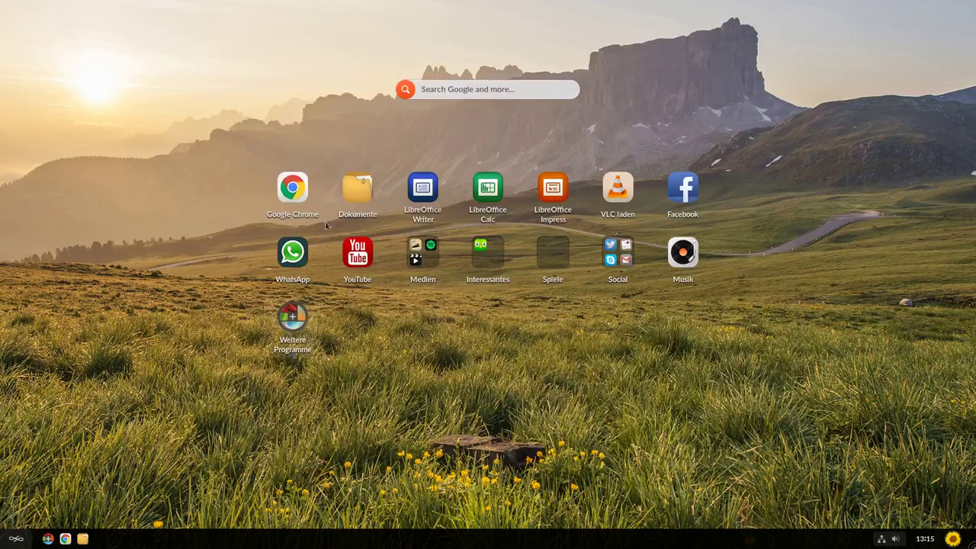
Open the file manager, check its version in the program information, and close the file manager.
{"action": "left_click", "coordinate": [362, 225]}
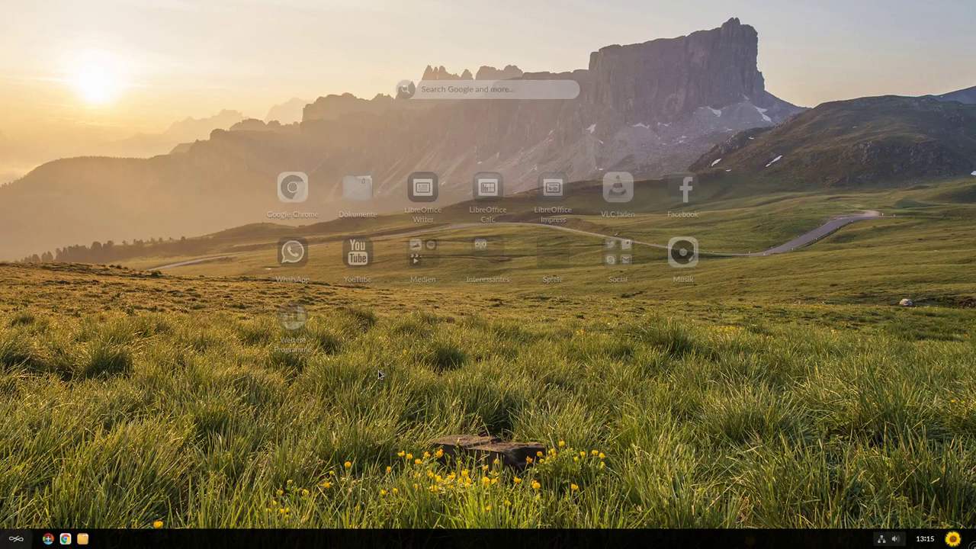
{"action": "left_click", "coordinate": [135, 140]}
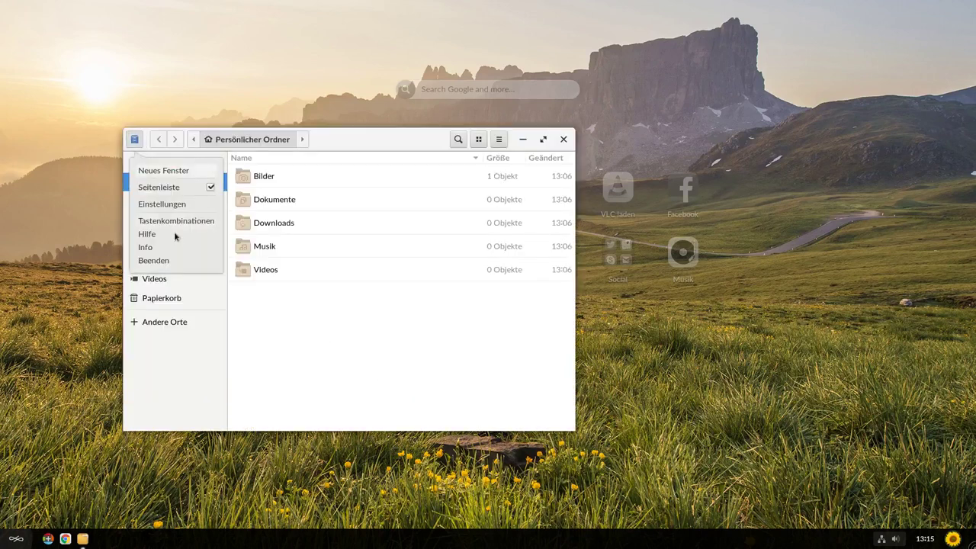
{"action": "left_click", "coordinate": [178, 249]}
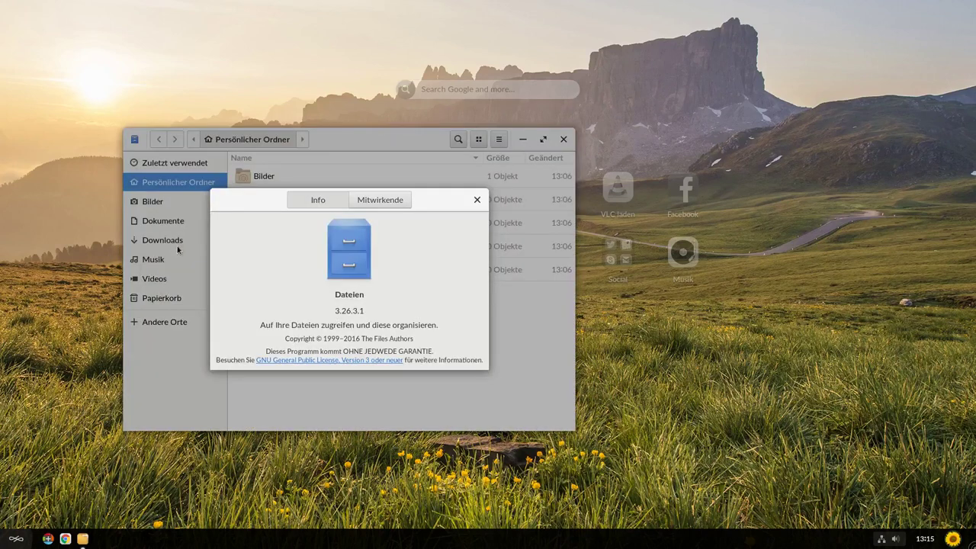
{"action": "left_click_drag", "start_coordinate": [335, 312], "coordinate": [423, 309]}
{"action": "left_click", "coordinate": [476, 200]}
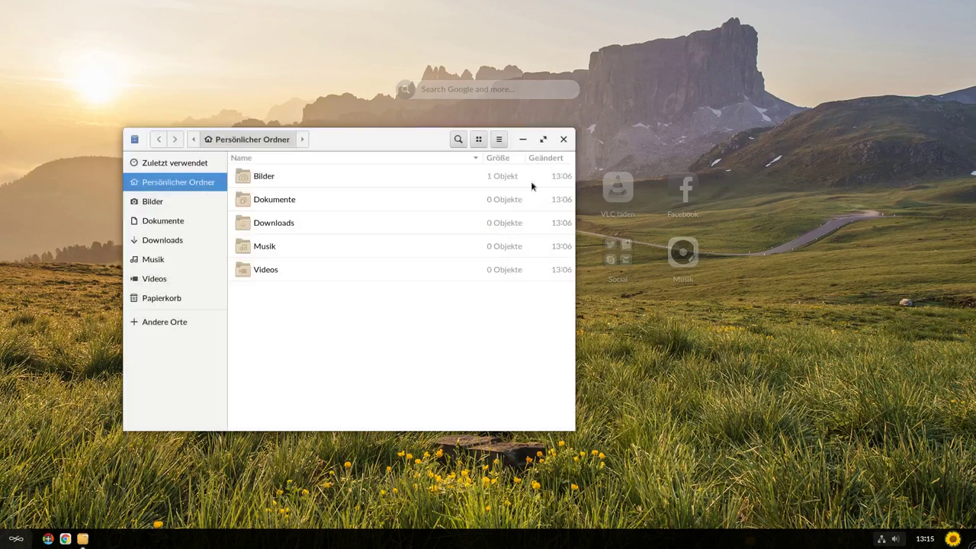
{"action": "left_click", "coordinate": [564, 139]}
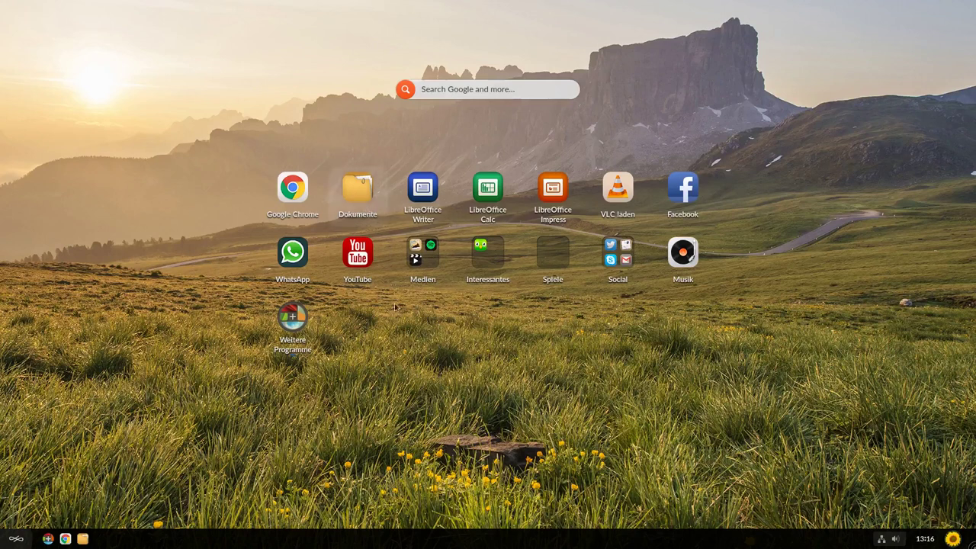
Search the desktop for "terminal" and open the Terminal app.
{"action": "left_click", "coordinate": [449, 89]}
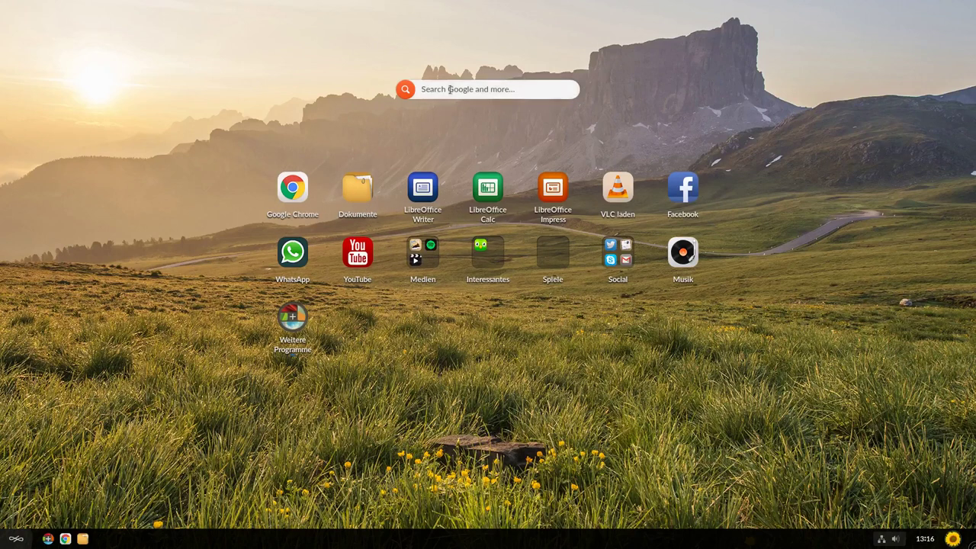
{"action": "type", "text": "t"}
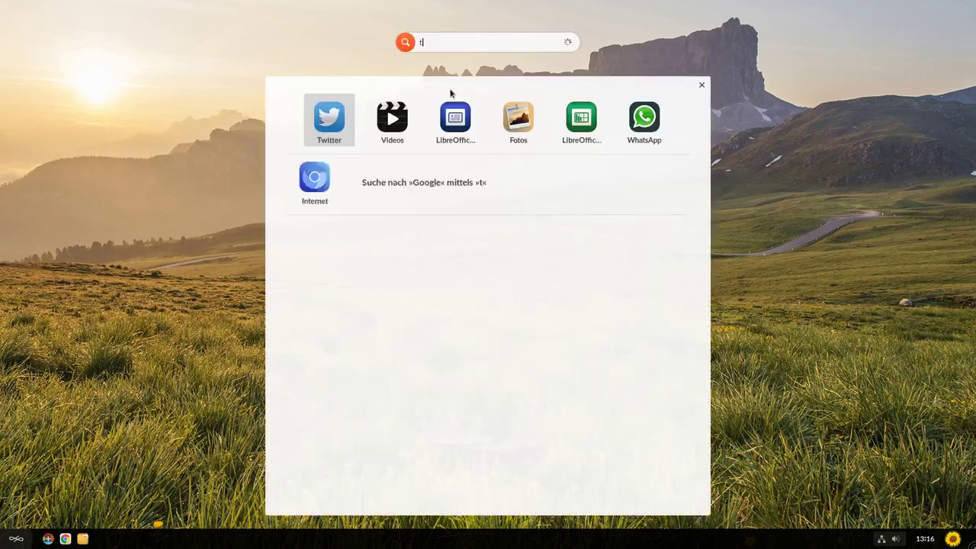
{"action": "type", "text": "erminal"}
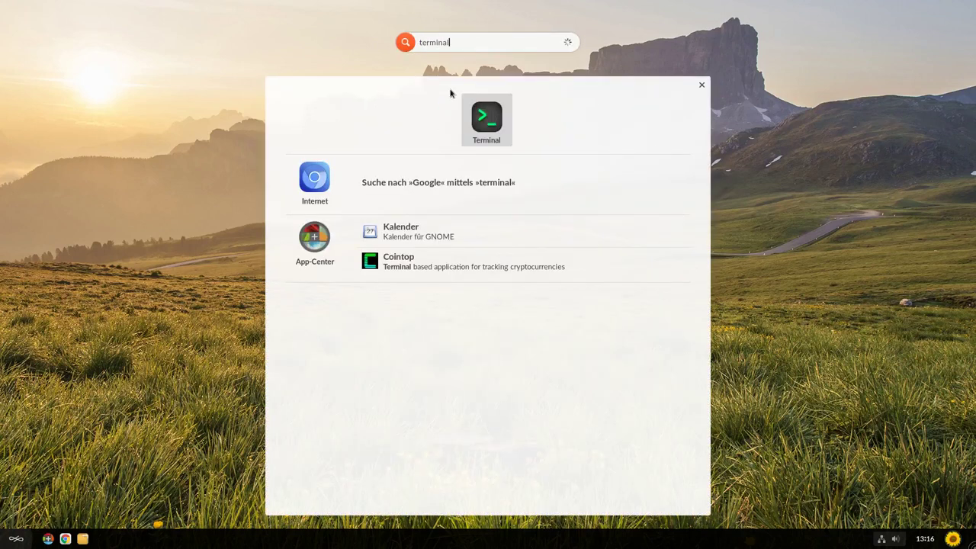
{"action": "left_click", "coordinate": [473, 122]}
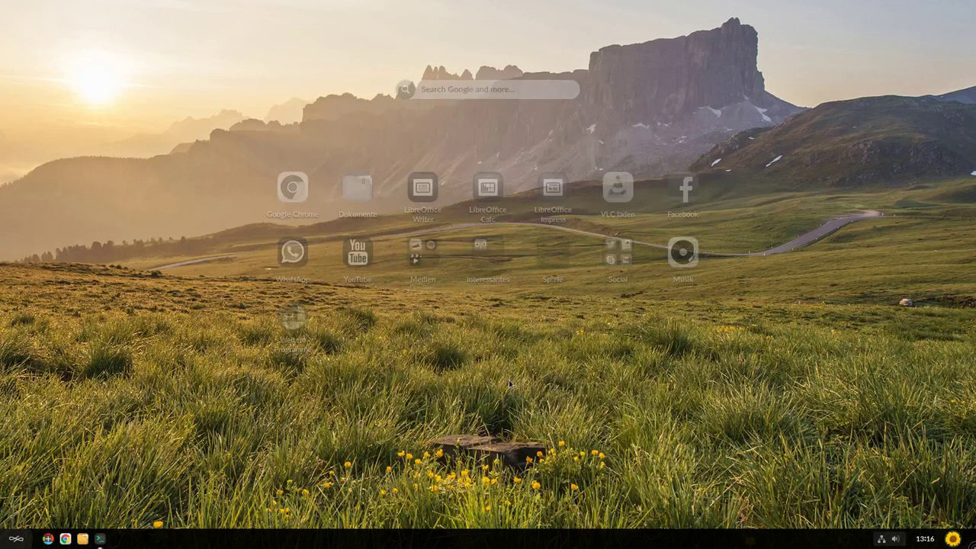
Run dpkg -l | grep gnome-files to look for the file manager's package.
{"action": "type", "text": "dpkg -l "}
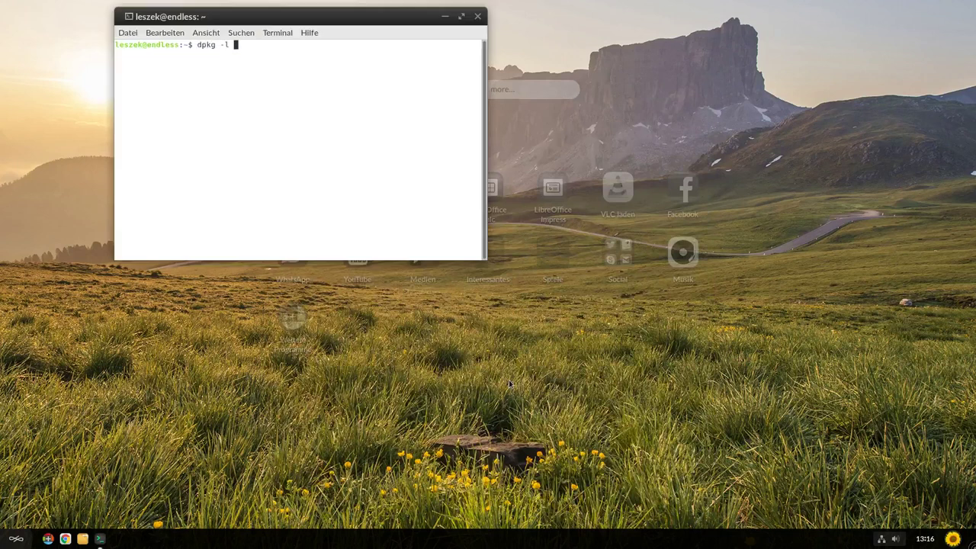
{"action": "type", "text": "| grep gnome-files"}
{"action": "key", "text": "Return"}
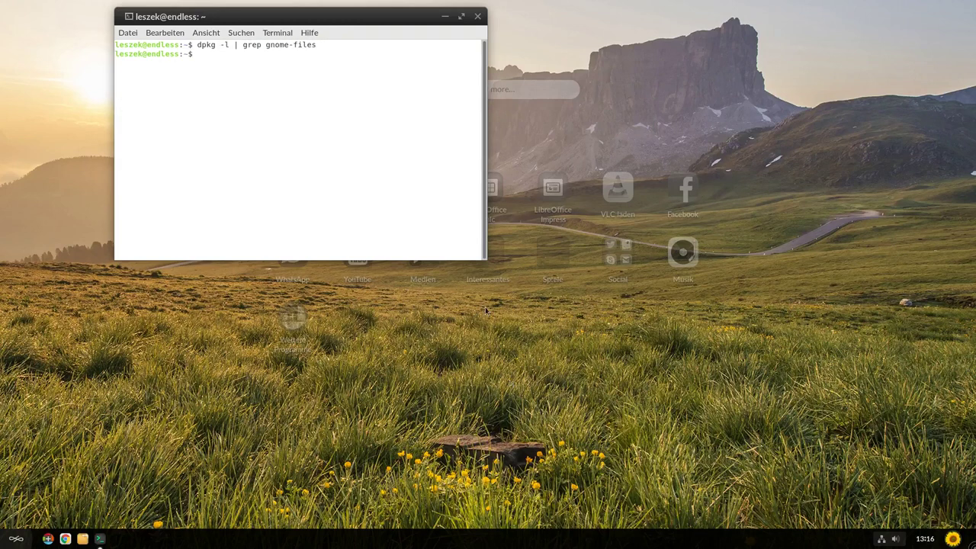
Rerun the package query with nautilus as the search term: dpkg -l | grep nautilus.
{"action": "key", "text": "Up"}
{"action": "key", "text": "BackSpace"}
{"action": "key", "text": "BackSpace"}
{"action": "key", "text": "BackSpace"}
{"action": "key", "text": "BackSpace"}
{"action": "key", "text": "BackSpace"}
{"action": "key", "text": "BackSpace"}
{"action": "key", "text": "BackSpace"}
{"action": "key", "text": "BackSpace"}
{"action": "key", "text": "BackSpace"}
{"action": "key", "text": "BackSpace"}
{"action": "key", "text": "BackSpace"}
{"action": "type", "text": "nautilus"}
{"action": "key", "text": "Return"}
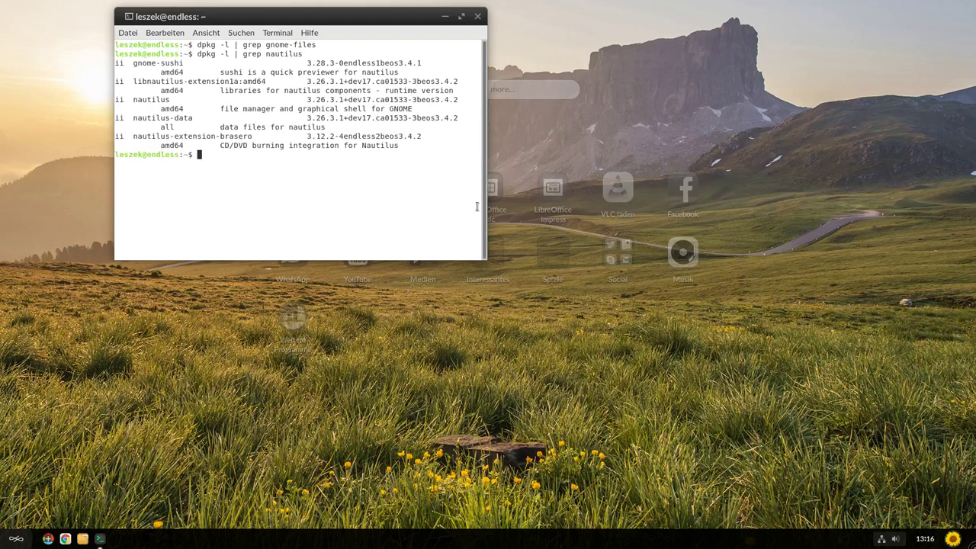
Move the terminal window toward the screen's center, highlight the nautilus package's name and version, and close the terminal.
{"action": "left_click_drag", "start_coordinate": [331, 20], "coordinate": [352, 38]}
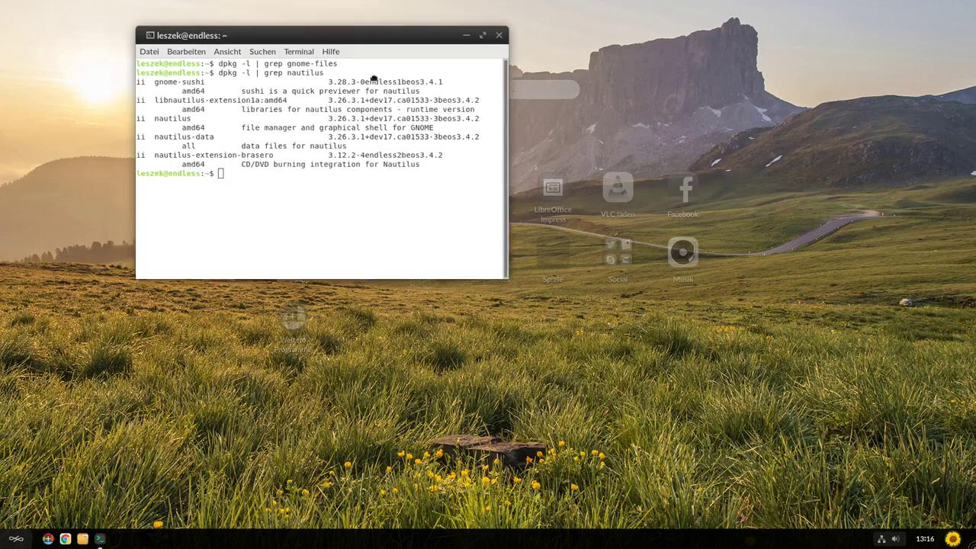
{"action": "left_click_drag", "start_coordinate": [373, 80], "coordinate": [375, 79]}
{"action": "double_click", "coordinate": [196, 157]}
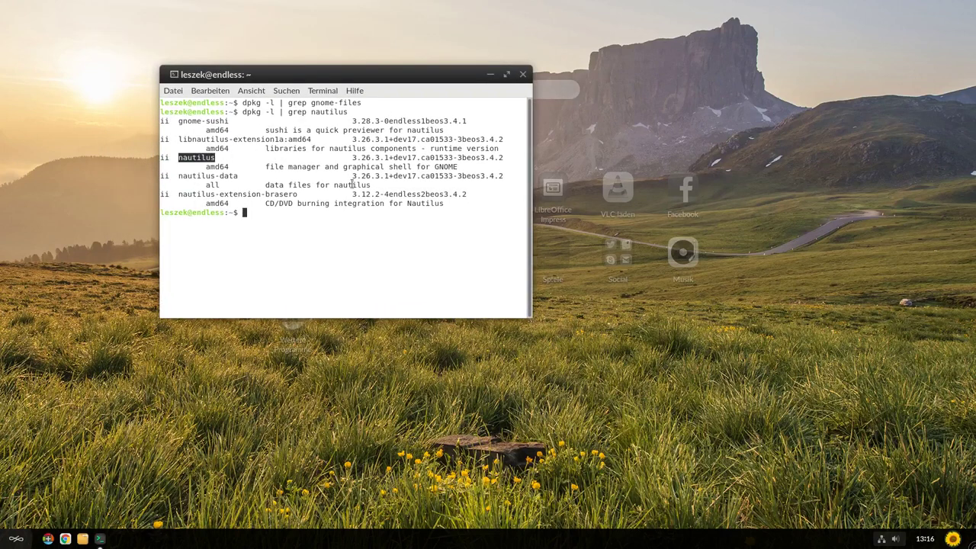
{"action": "left_click_drag", "start_coordinate": [352, 157], "coordinate": [380, 158]}
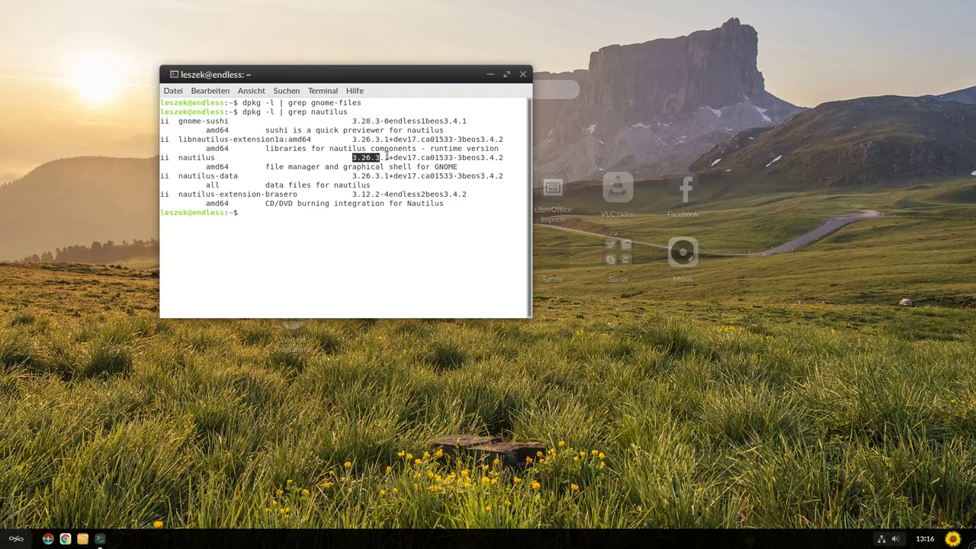
{"action": "left_click_drag", "start_coordinate": [389, 157], "coordinate": [352, 158]}
{"action": "left_click_drag", "start_coordinate": [453, 74], "coordinate": [474, 138]}
{"action": "left_click", "coordinate": [542, 125]}
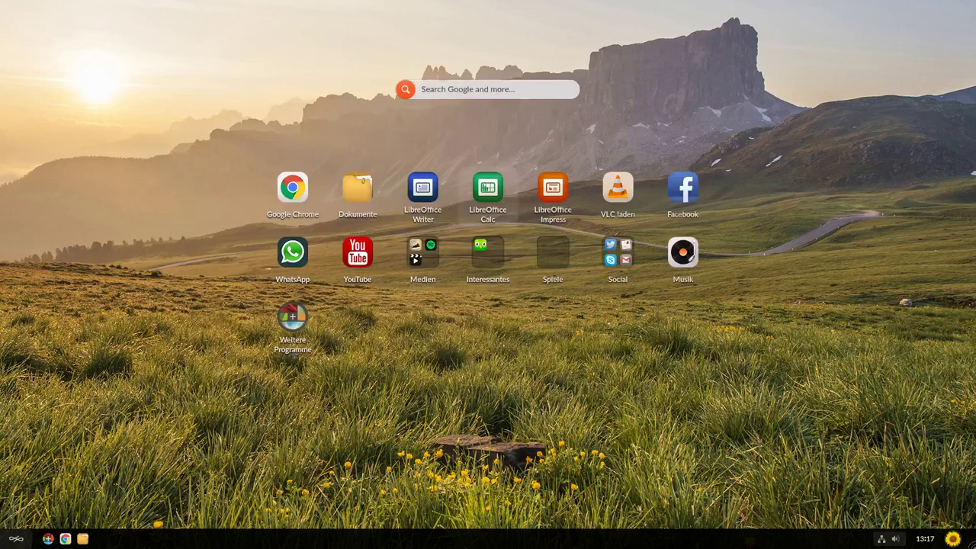
Check the Endless OS 3.4.7 update in the App Center, dismiss the restart notification, and minimize the window.
{"action": "left_click", "coordinate": [48, 539]}
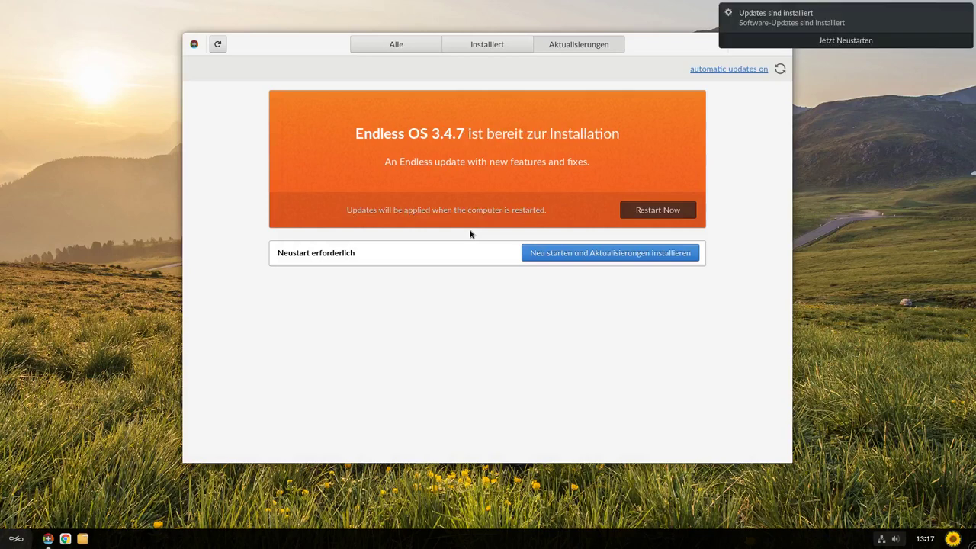
{"action": "left_click", "coordinate": [826, 42]}
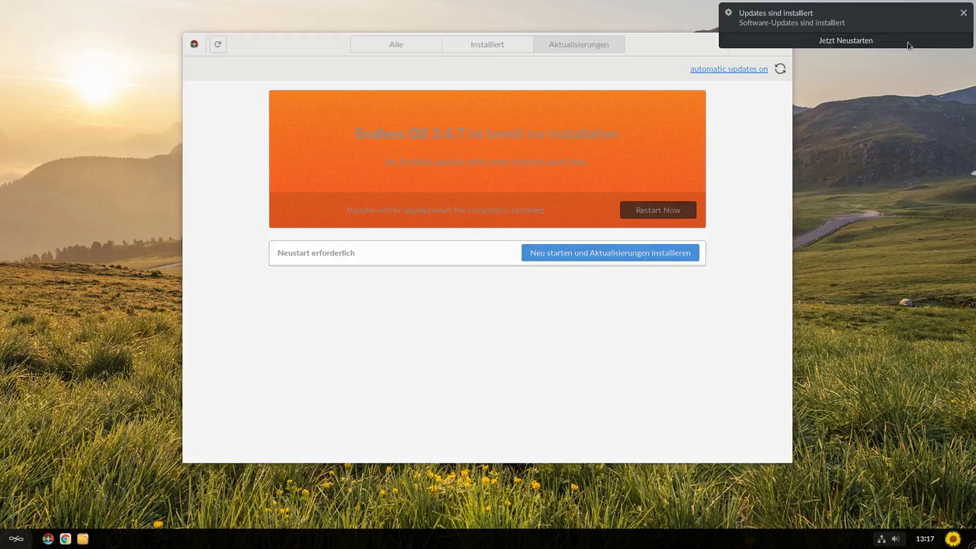
{"action": "left_click", "coordinate": [964, 14]}
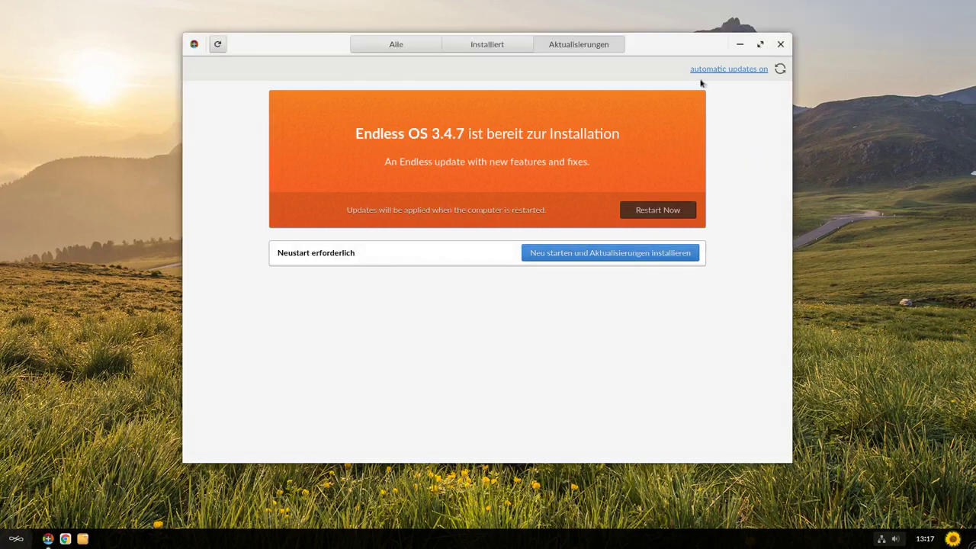
{"action": "left_click", "coordinate": [740, 45]}
Reopen the App Center, show all available apps, and open the details page of WikiArt.
{"action": "left_click", "coordinate": [47, 539]}
{"action": "left_click", "coordinate": [412, 45]}
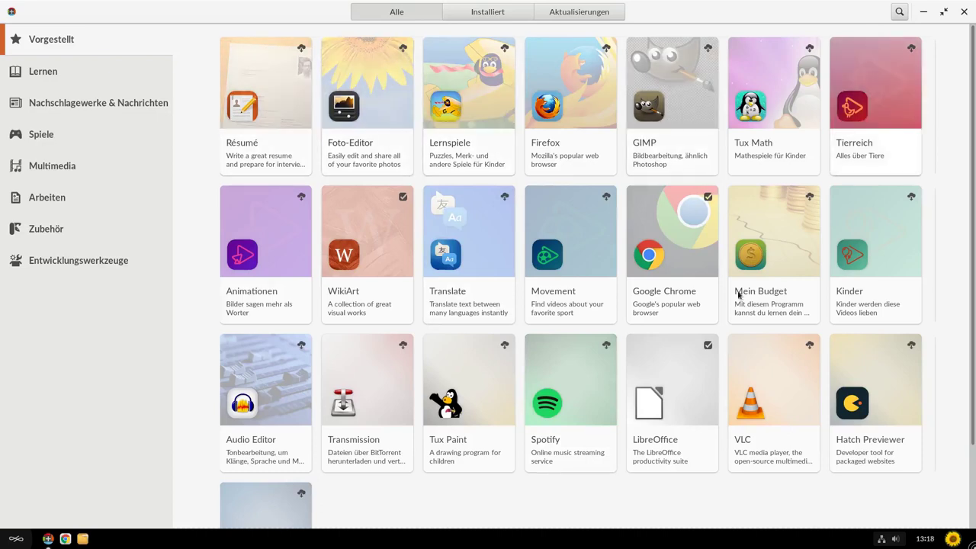
{"action": "left_click", "coordinate": [360, 249]}
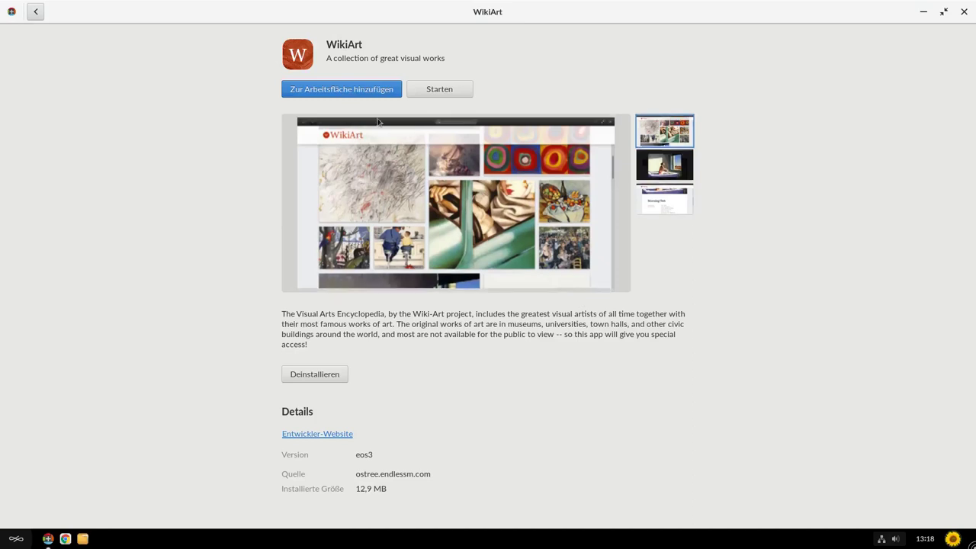
Launch WikiArt, browse its gallery of artworks, and open The Last Supper.
{"action": "left_click", "coordinate": [437, 92]}
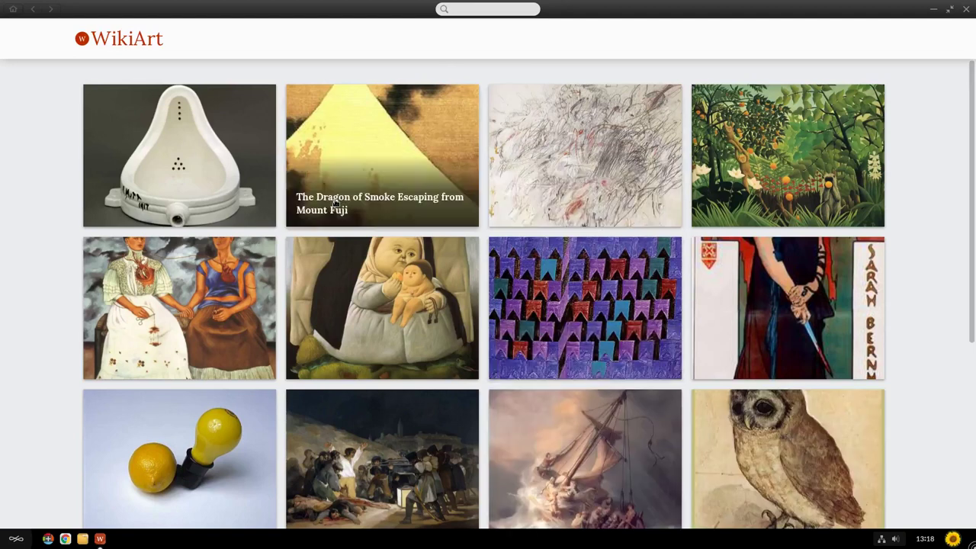
{"action": "scroll", "coordinate": [909, 346], "scroll_direction": "down", "scroll_amount": 3}
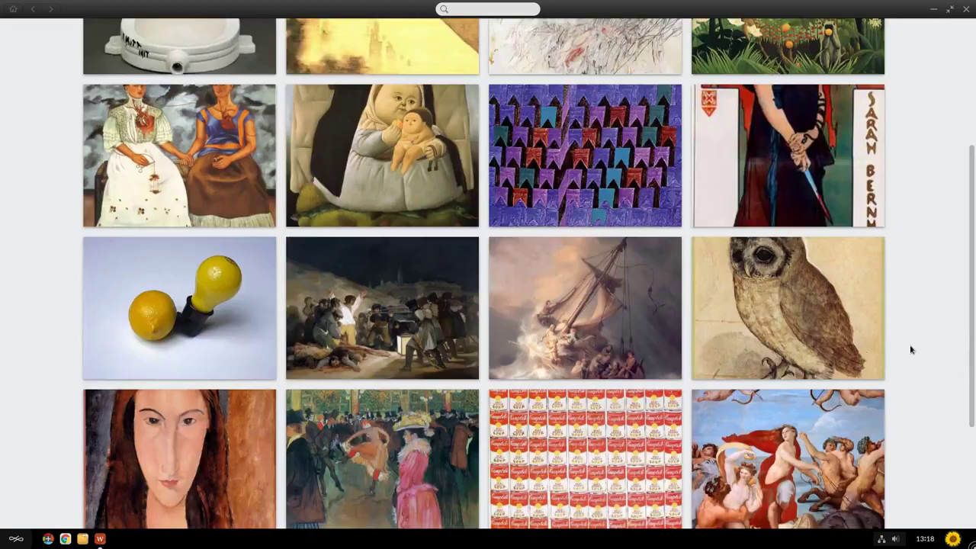
{"action": "scroll", "coordinate": [911, 349], "scroll_direction": "down", "scroll_amount": 8}
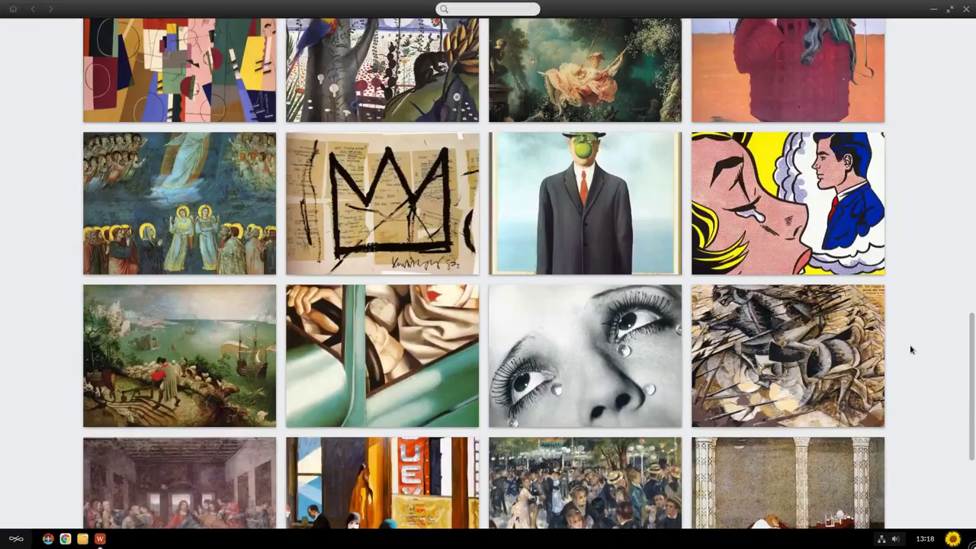
{"action": "scroll", "coordinate": [910, 349], "scroll_direction": "down", "scroll_amount": 2}
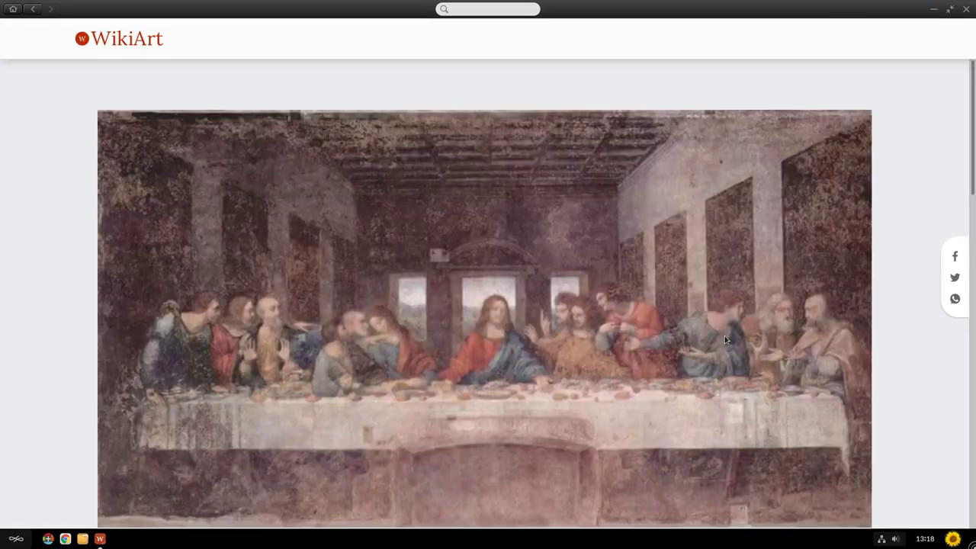
Read The Last Supper's details and description through to the related artworks, and close WikiArt.
{"action": "scroll", "coordinate": [644, 366], "scroll_direction": "down", "scroll_amount": 1}
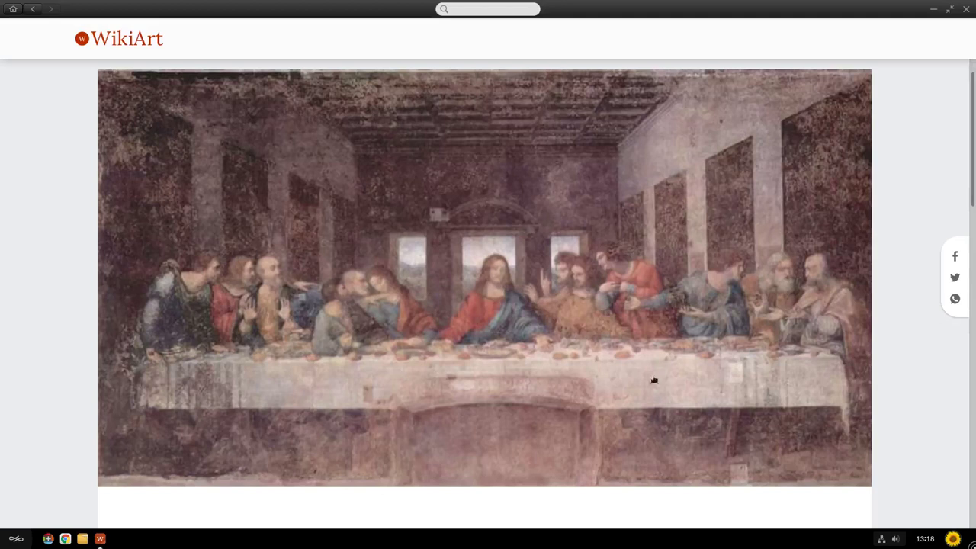
{"action": "scroll", "coordinate": [854, 408], "scroll_direction": "down", "scroll_amount": 1}
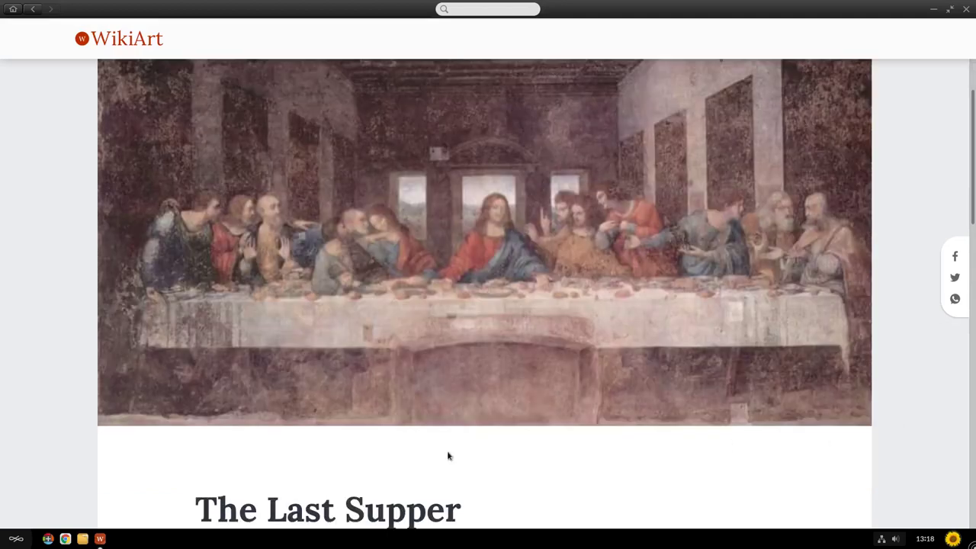
{"action": "scroll", "coordinate": [377, 495], "scroll_direction": "down", "scroll_amount": 3}
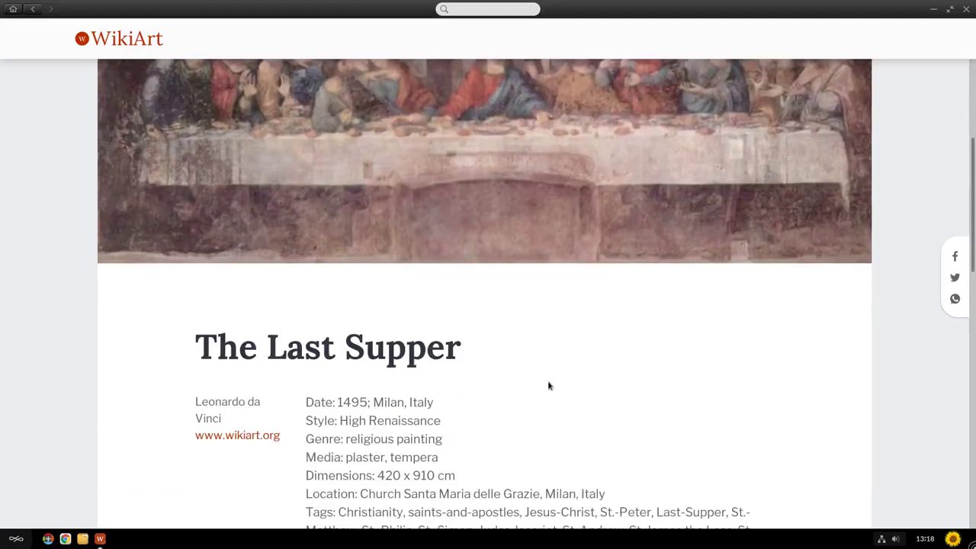
{"action": "scroll", "coordinate": [548, 386], "scroll_direction": "down", "scroll_amount": 2}
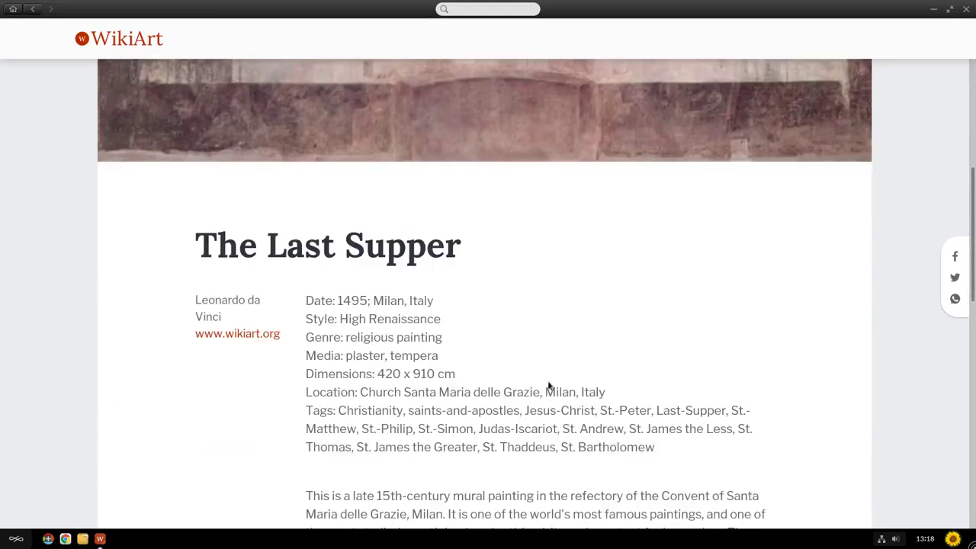
{"action": "scroll", "coordinate": [548, 382], "scroll_direction": "down", "scroll_amount": 1}
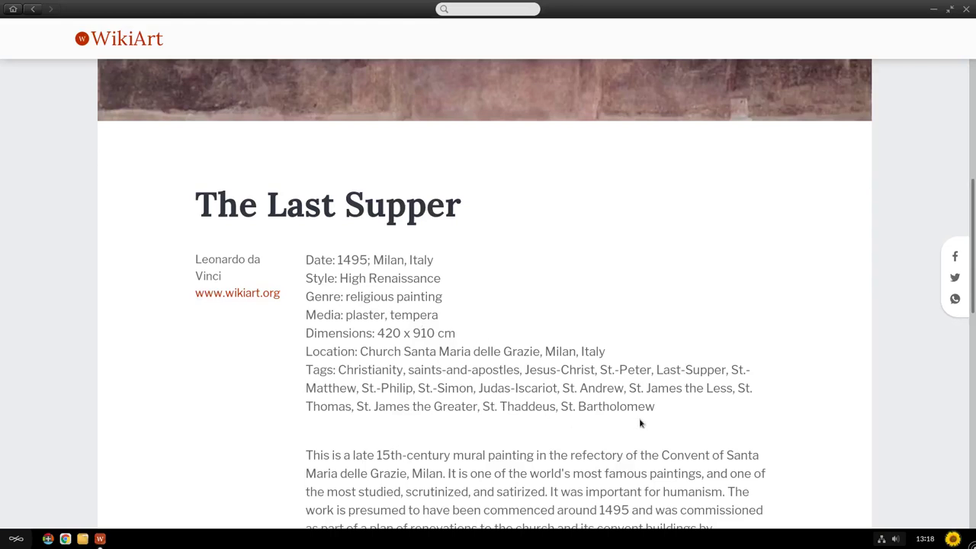
{"action": "scroll", "coordinate": [565, 467], "scroll_direction": "down", "scroll_amount": 3}
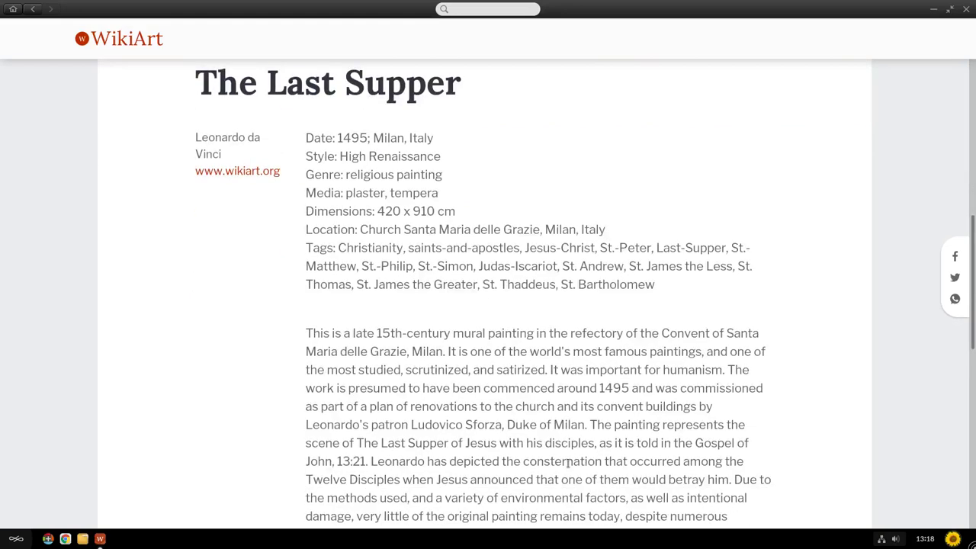
{"action": "scroll", "coordinate": [568, 467], "scroll_direction": "down", "scroll_amount": 2}
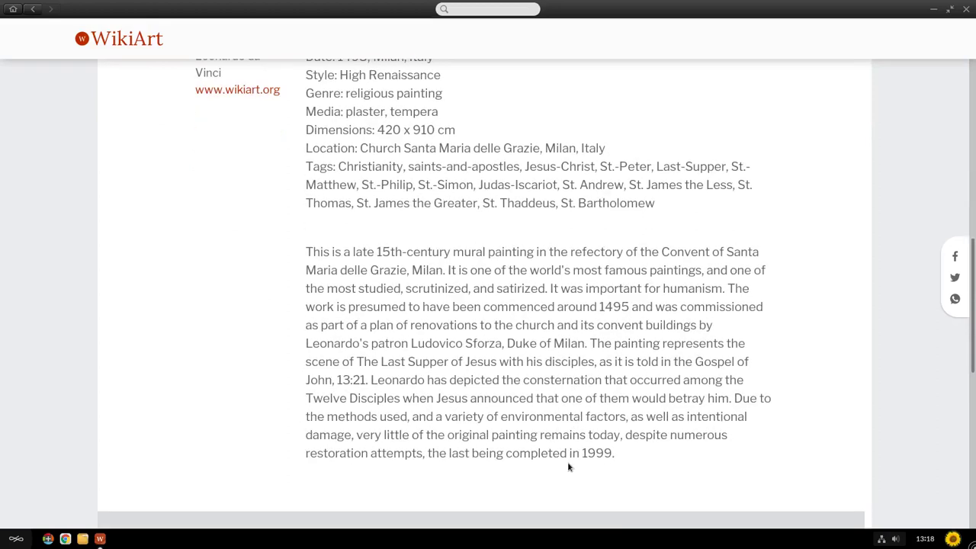
{"action": "scroll", "coordinate": [568, 467], "scroll_direction": "down", "scroll_amount": 1}
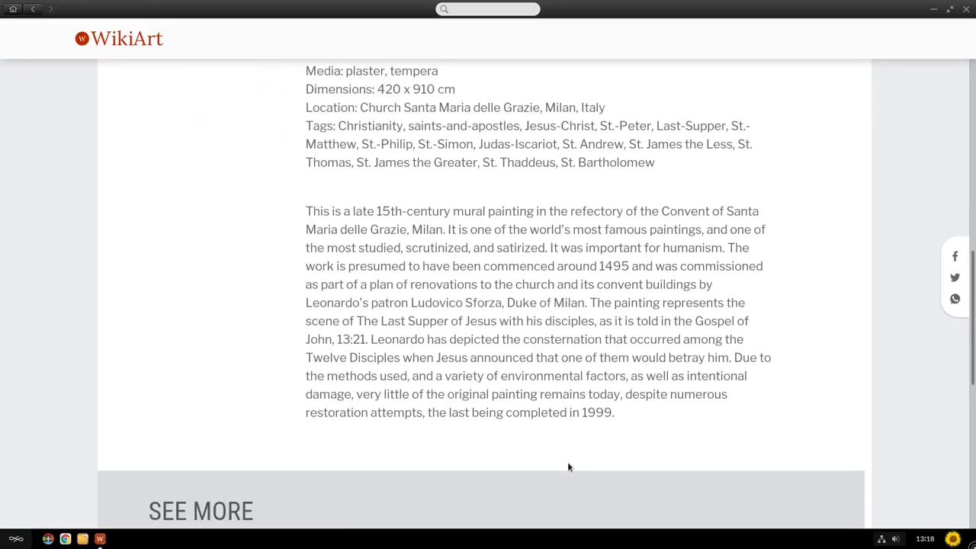
{"action": "scroll", "coordinate": [568, 467], "scroll_direction": "down", "scroll_amount": 3}
{"action": "scroll", "coordinate": [568, 467], "scroll_direction": "down", "scroll_amount": 2}
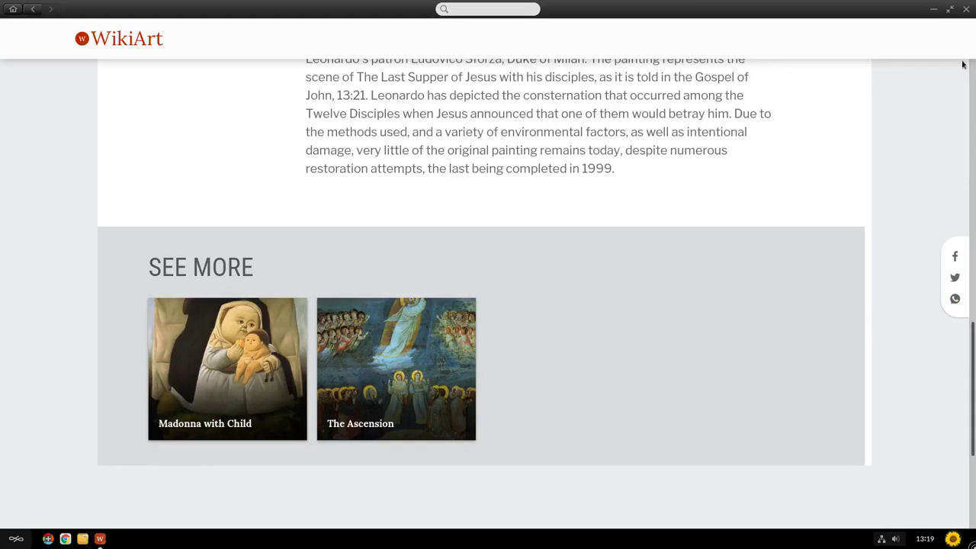
{"action": "scroll", "coordinate": [851, 159], "scroll_direction": "up", "scroll_amount": 10}
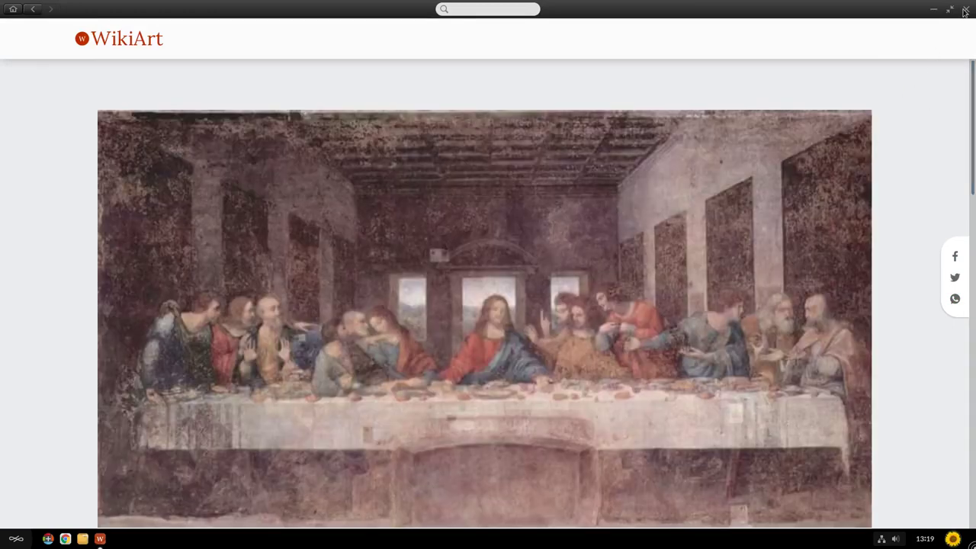
{"action": "left_click", "coordinate": [965, 9]}
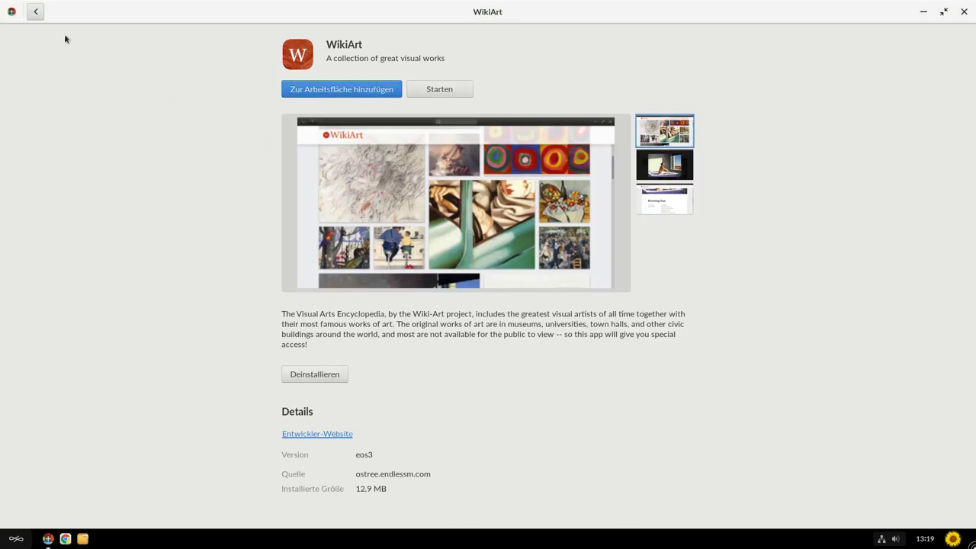
Leave the WikiArt details page, look through the list of installed apps, and open the details page of VLC.
{"action": "left_click", "coordinate": [35, 11]}
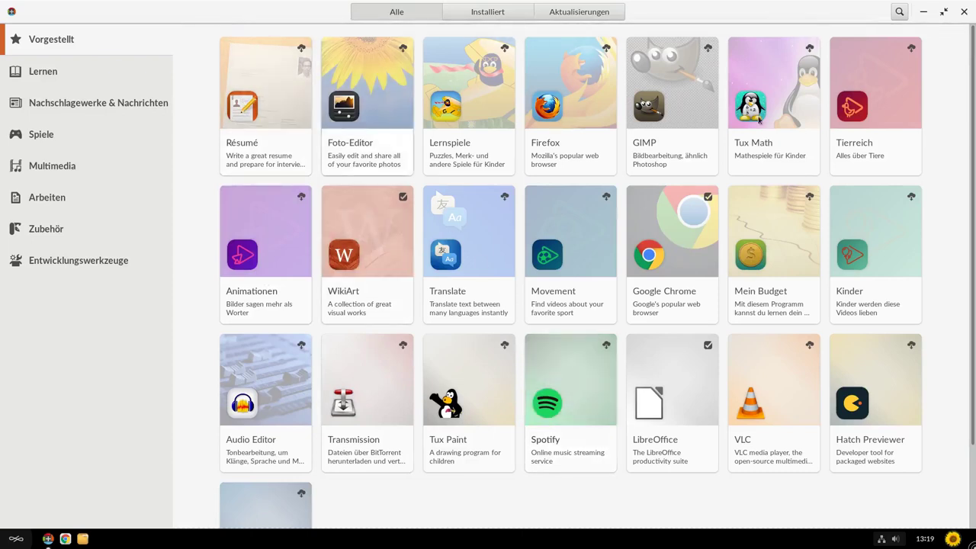
{"action": "left_click", "coordinate": [461, 13]}
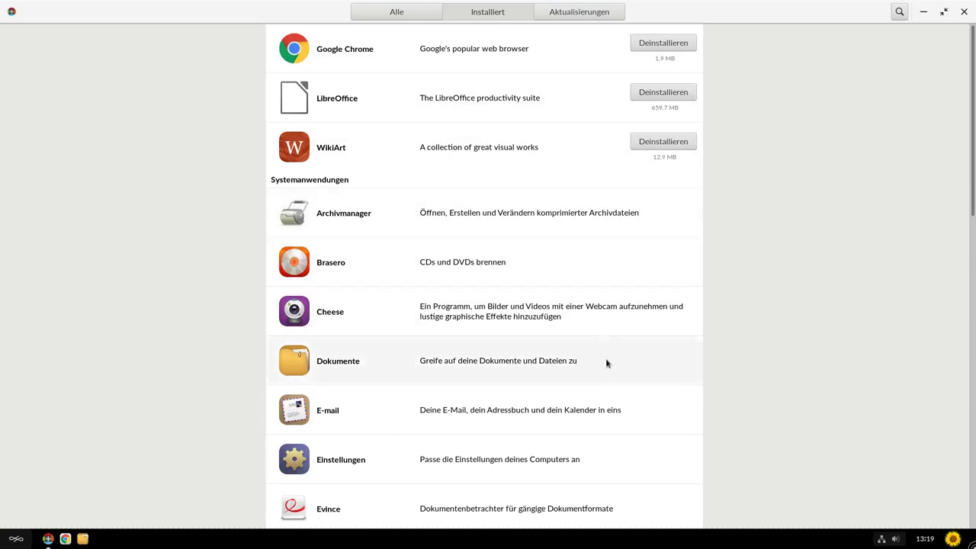
{"action": "scroll", "coordinate": [610, 368], "scroll_direction": "down", "scroll_amount": 5}
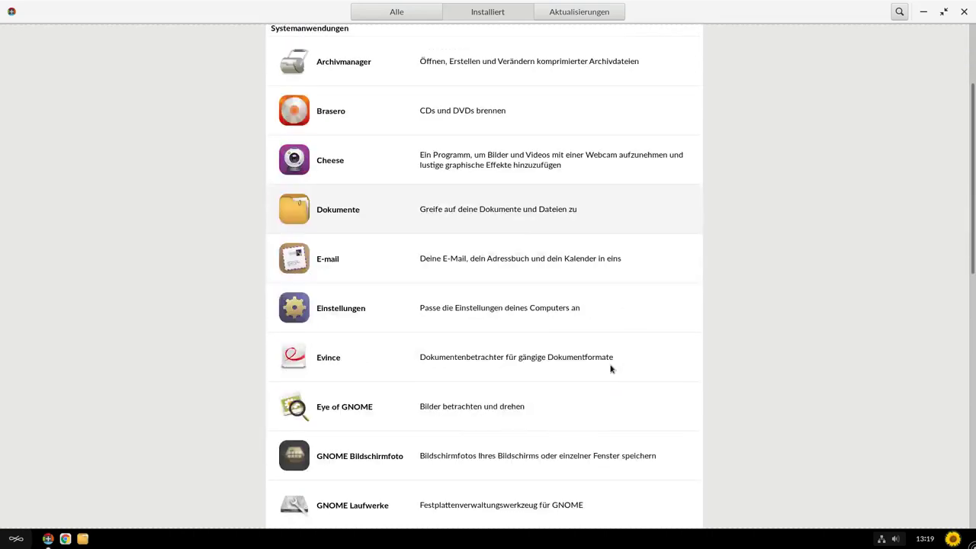
{"action": "scroll", "coordinate": [610, 368], "scroll_direction": "down", "scroll_amount": 3}
{"action": "scroll", "coordinate": [610, 368], "scroll_direction": "up", "scroll_amount": 8}
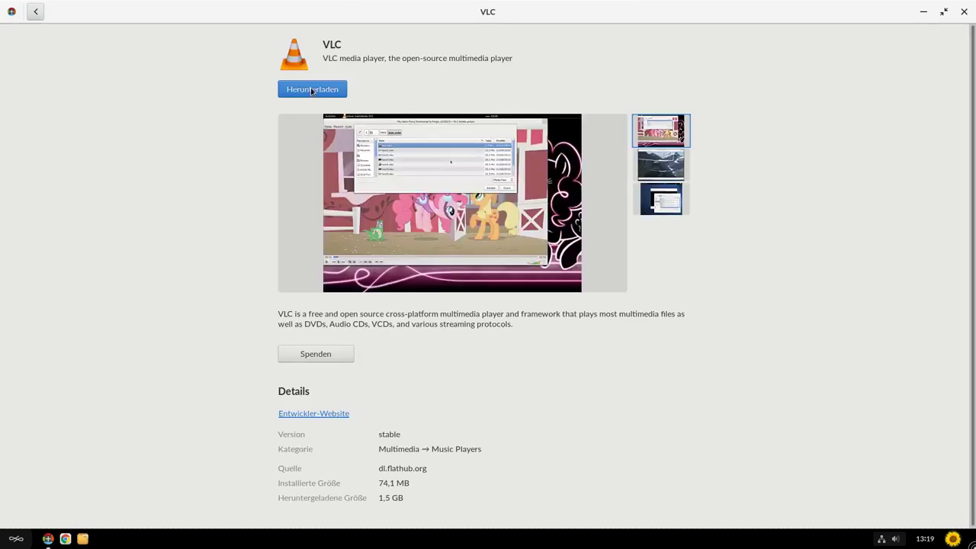
Start downloading VLC and check its entry in the list of installed apps.
{"action": "left_click", "coordinate": [312, 90]}
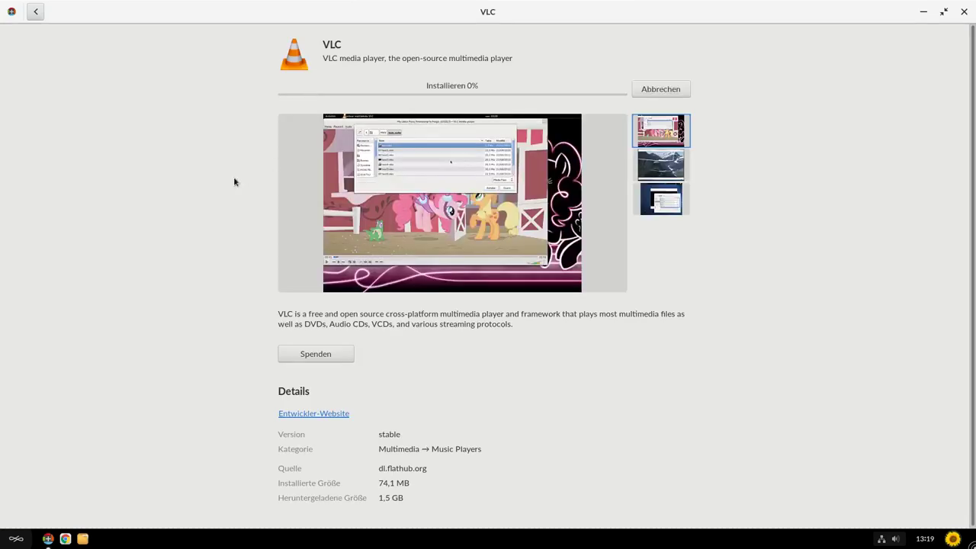
{"action": "left_click", "coordinate": [34, 13]}
{"action": "left_click", "coordinate": [483, 14]}
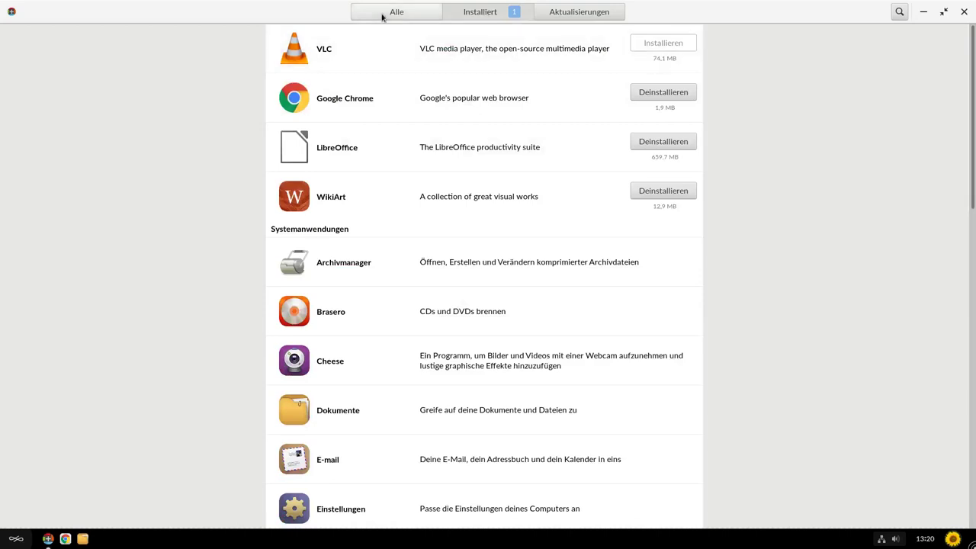
Return to all available apps, view the App Center's version information and contributors, and close the info dialog.
{"action": "left_click", "coordinate": [382, 17]}
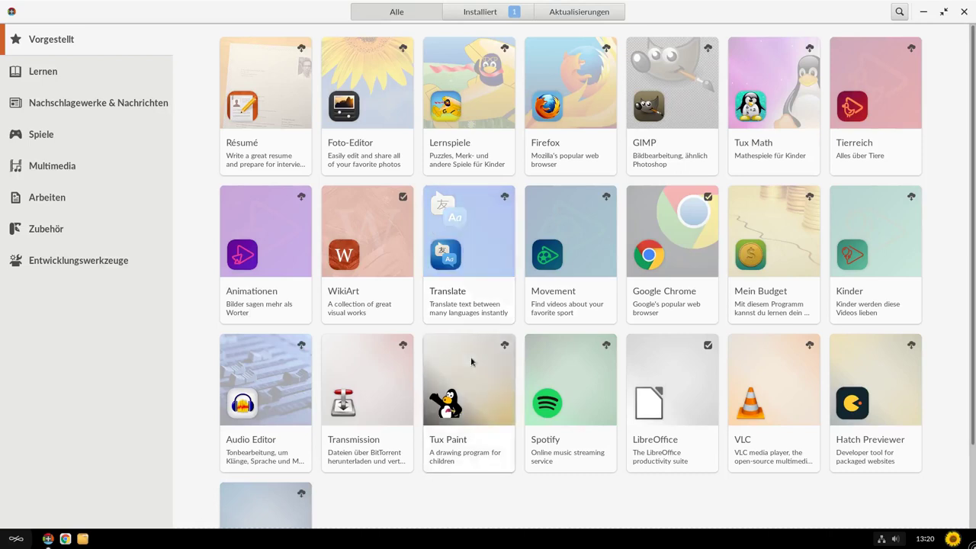
{"action": "left_click", "coordinate": [13, 12]}
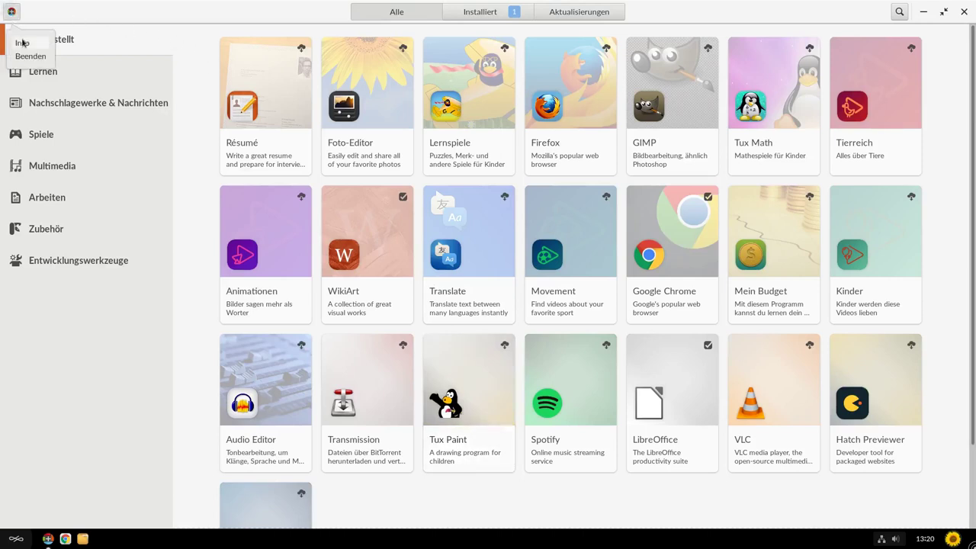
{"action": "left_click", "coordinate": [23, 43]}
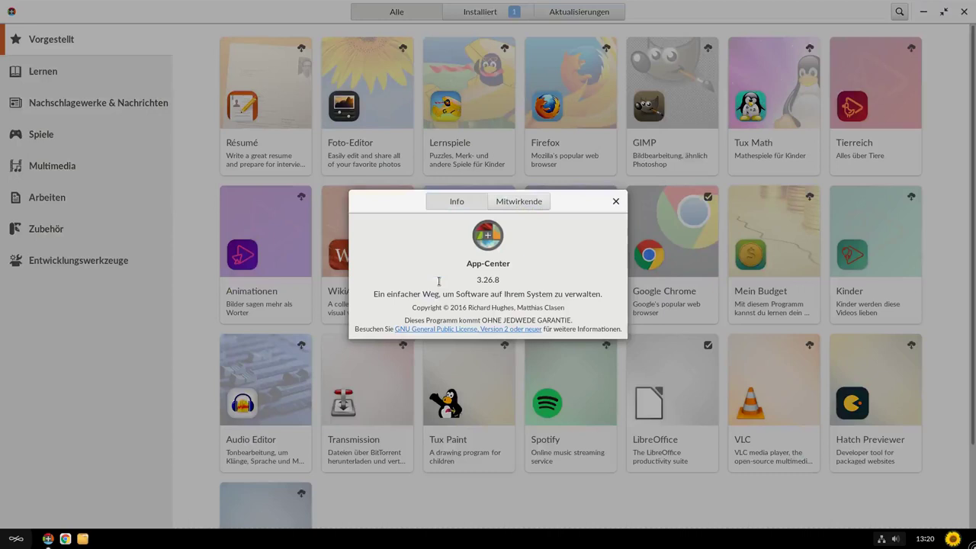
{"action": "left_click_drag", "start_coordinate": [460, 265], "coordinate": [521, 264]}
{"action": "left_click", "coordinate": [521, 265]}
{"action": "left_click", "coordinate": [513, 206]}
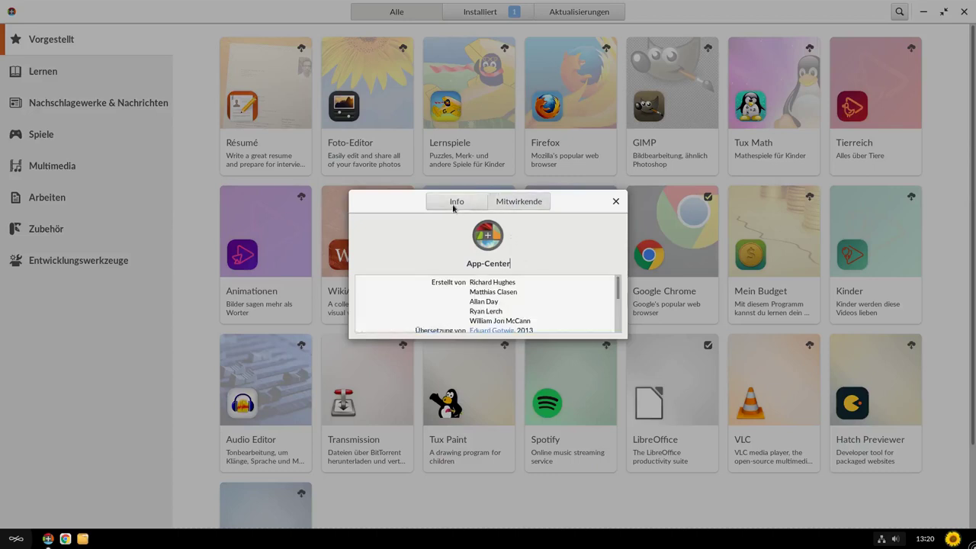
{"action": "left_click", "coordinate": [456, 208]}
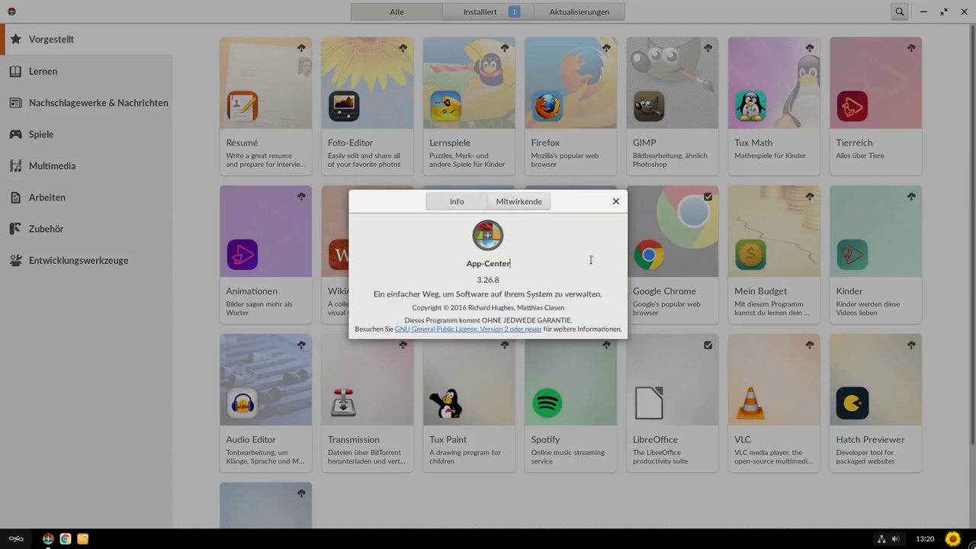
{"action": "left_click", "coordinate": [619, 205]}
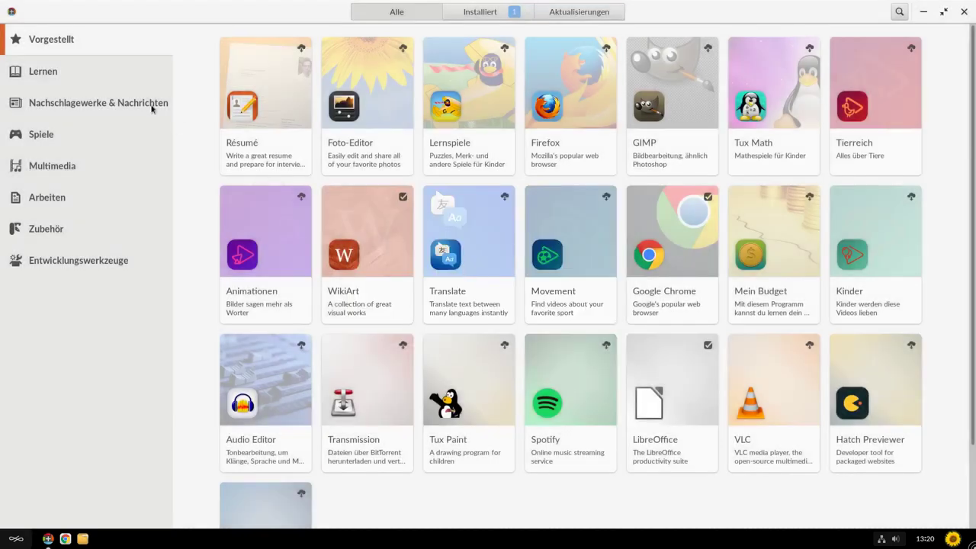
Browse the apps offered in the Lernen category down to the end of the list.
{"action": "left_click", "coordinate": [97, 81]}
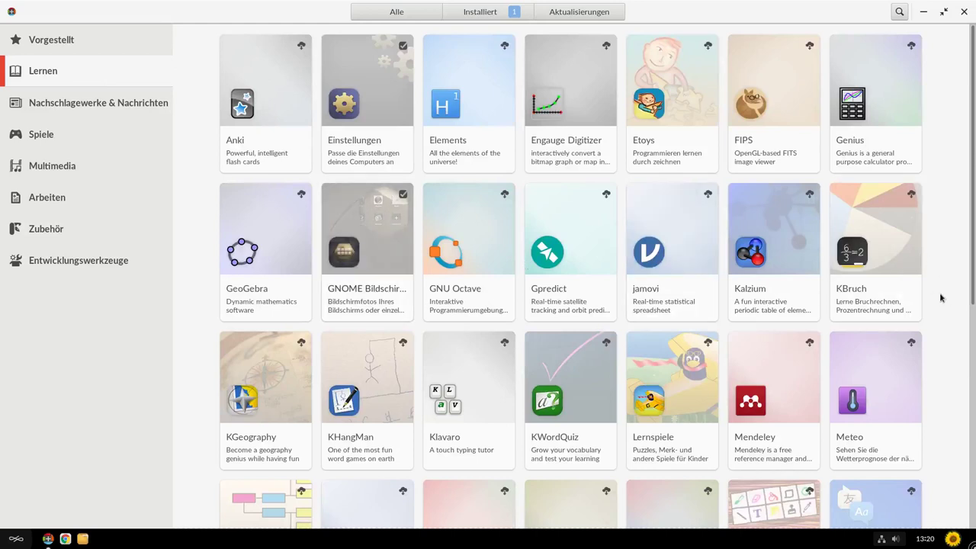
{"action": "scroll", "coordinate": [941, 297], "scroll_direction": "down", "scroll_amount": 3}
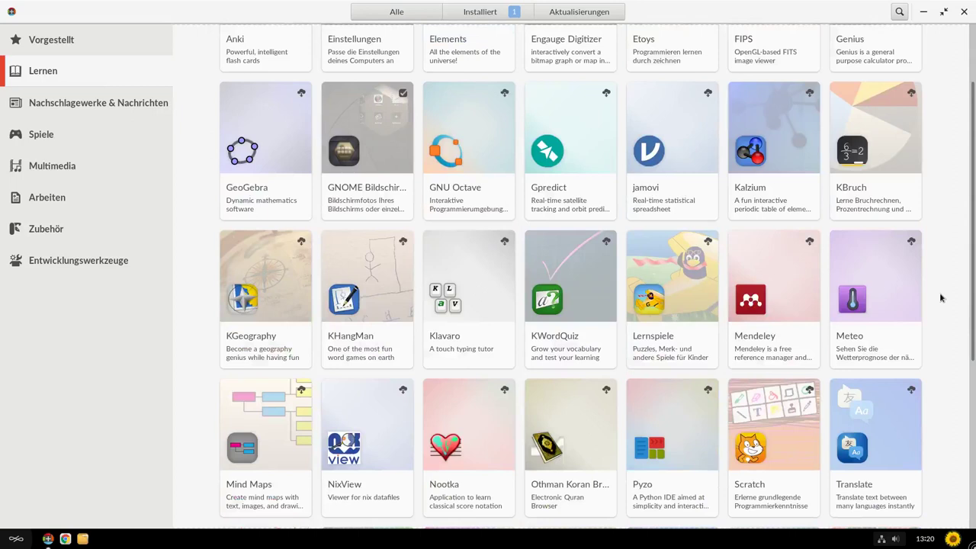
{"action": "scroll", "coordinate": [941, 298], "scroll_direction": "down", "scroll_amount": 9}
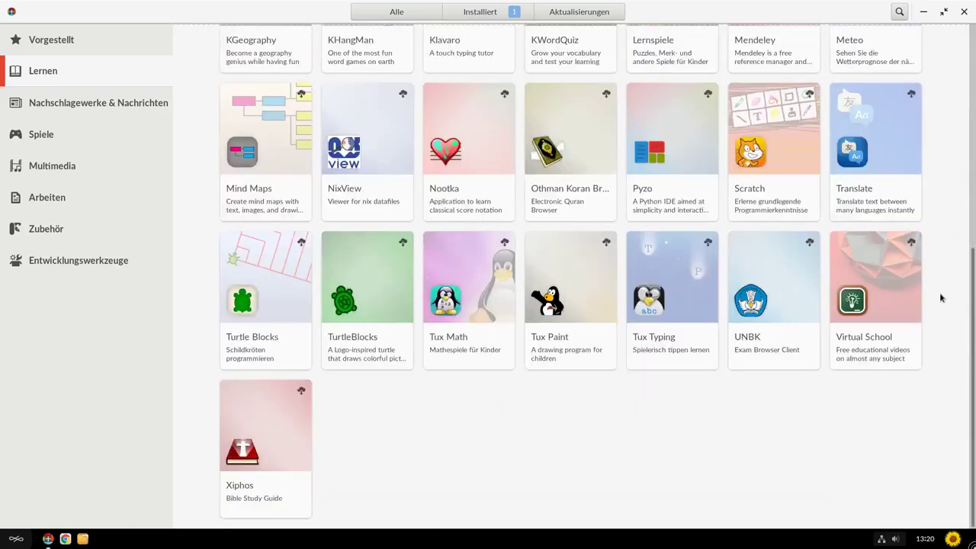
View the Nachschlagewerke & Nachrichten category and browse the apps offered under Multimedia.
{"action": "left_click", "coordinate": [48, 105]}
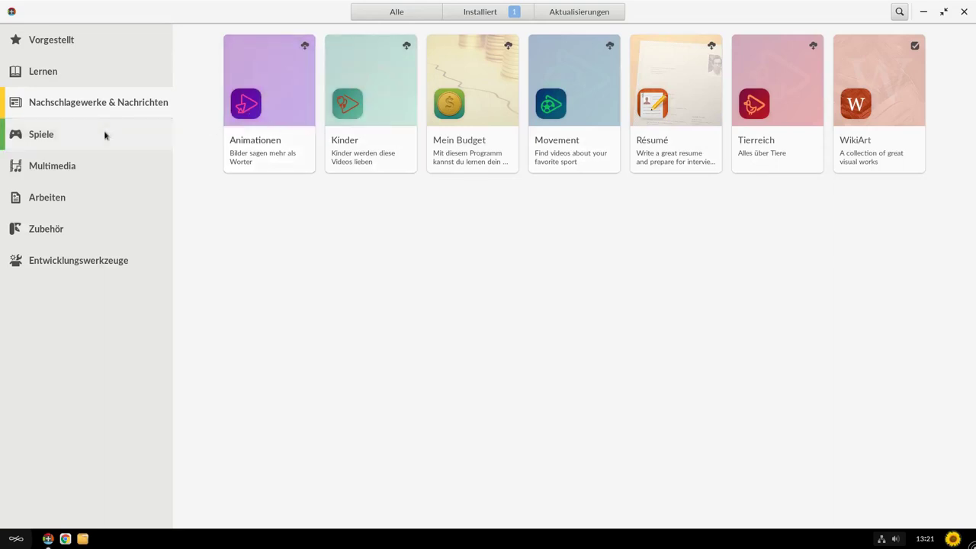
{"action": "left_click", "coordinate": [106, 174]}
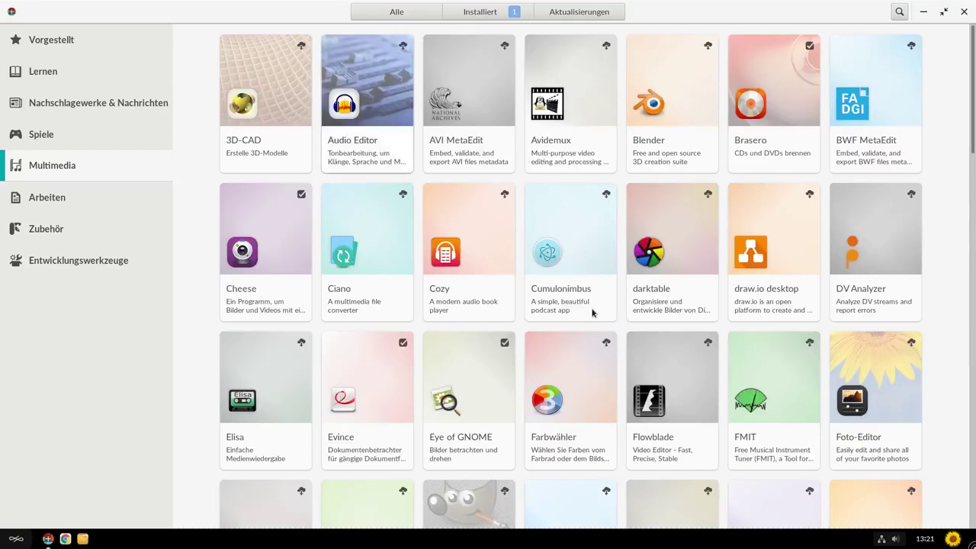
{"action": "scroll", "coordinate": [593, 313], "scroll_direction": "down", "scroll_amount": 3}
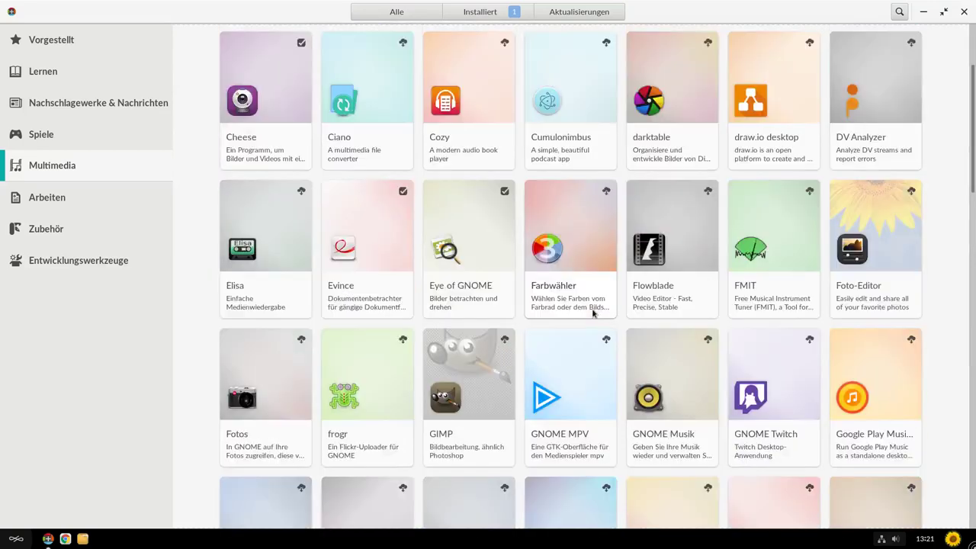
{"action": "scroll", "coordinate": [593, 313], "scroll_direction": "down", "scroll_amount": 12}
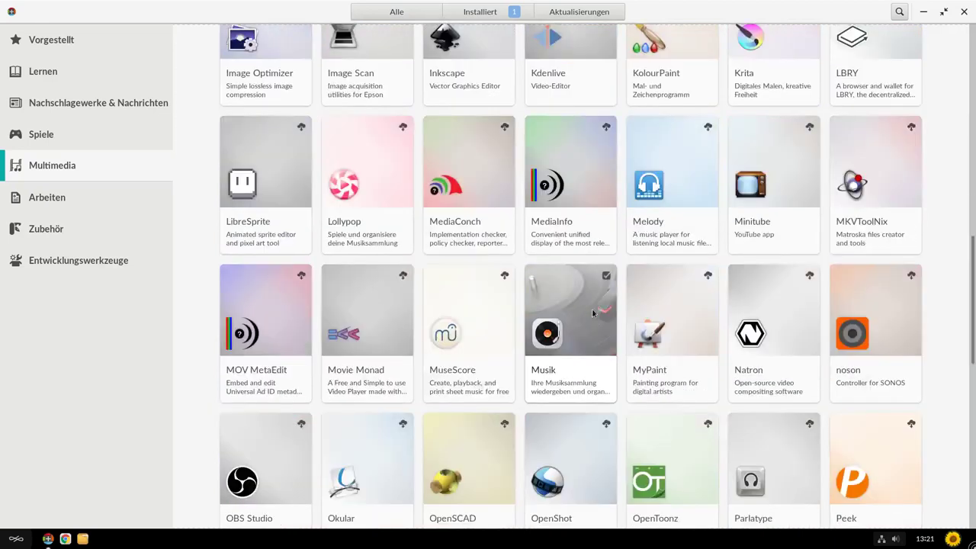
{"action": "scroll", "coordinate": [592, 312], "scroll_direction": "down", "scroll_amount": 9}
{"action": "scroll", "coordinate": [593, 312], "scroll_direction": "up", "scroll_amount": 2}
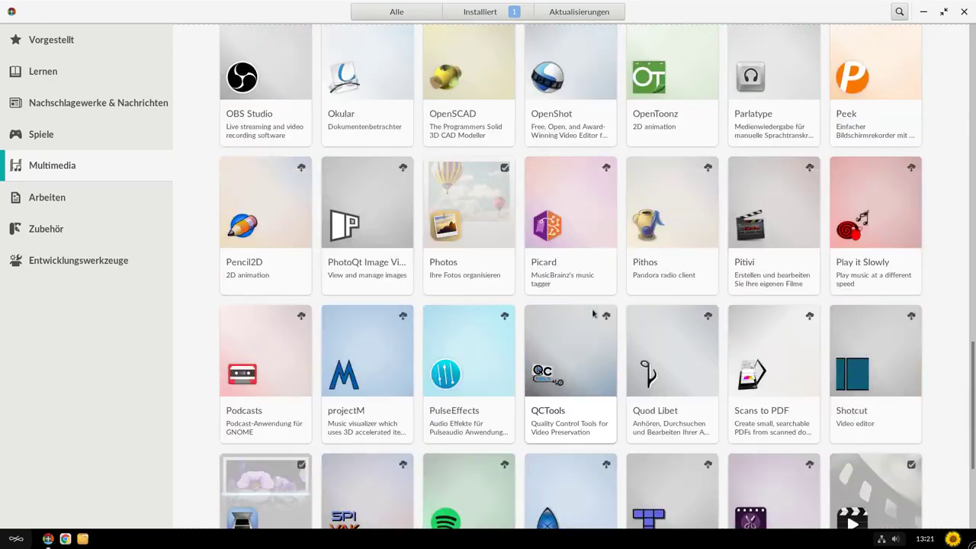
Browse the apps offered in the Arbeiten category and return to the overview of all apps.
{"action": "scroll", "coordinate": [593, 313], "scroll_direction": "up", "scroll_amount": 3}
{"action": "scroll", "coordinate": [340, 87], "scroll_direction": "up", "scroll_amount": 20}
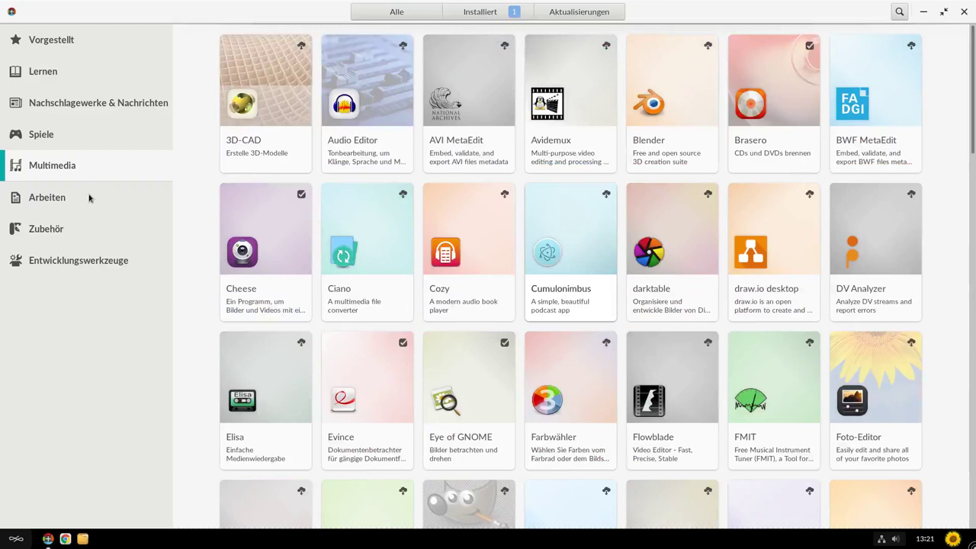
{"action": "left_click", "coordinate": [90, 201]}
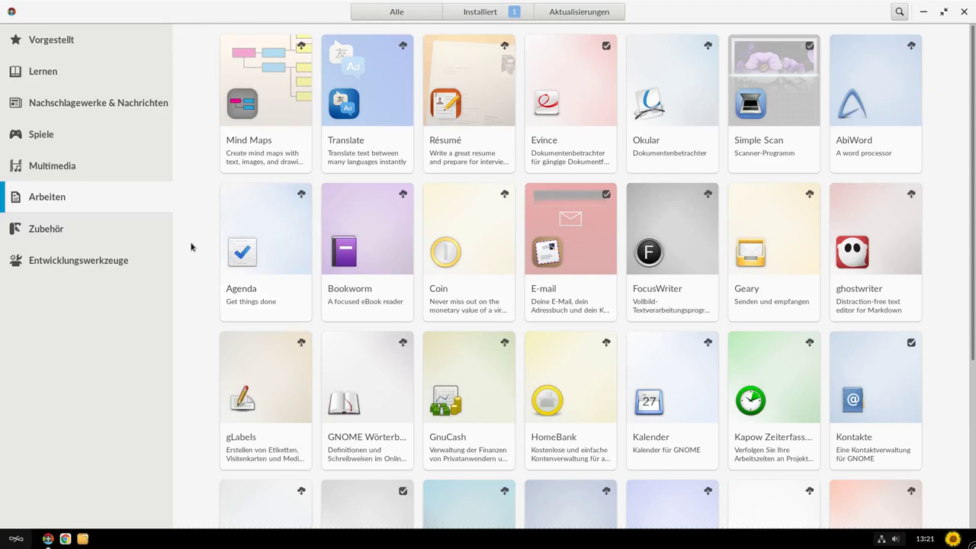
{"action": "scroll", "coordinate": [191, 246], "scroll_direction": "down", "scroll_amount": 5}
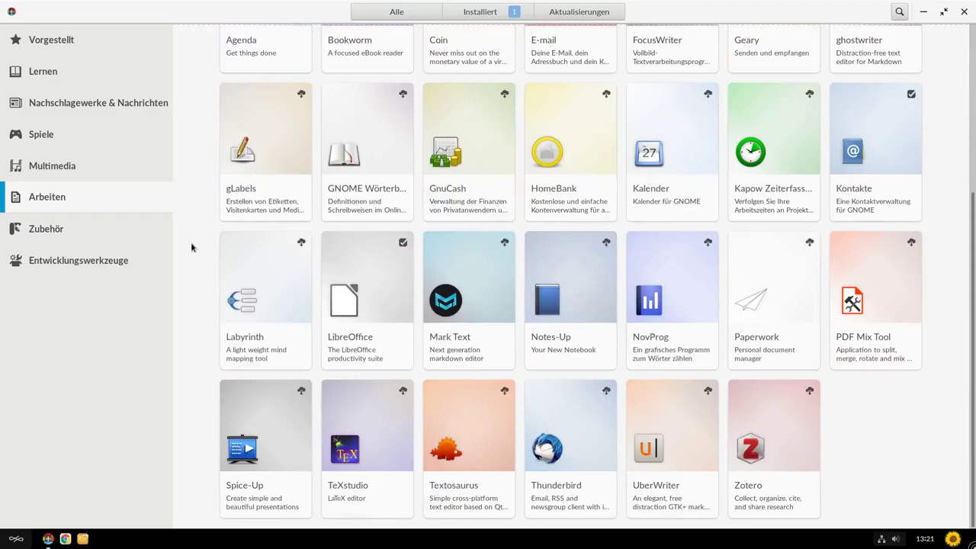
{"action": "scroll", "coordinate": [192, 247], "scroll_direction": "up", "scroll_amount": 5}
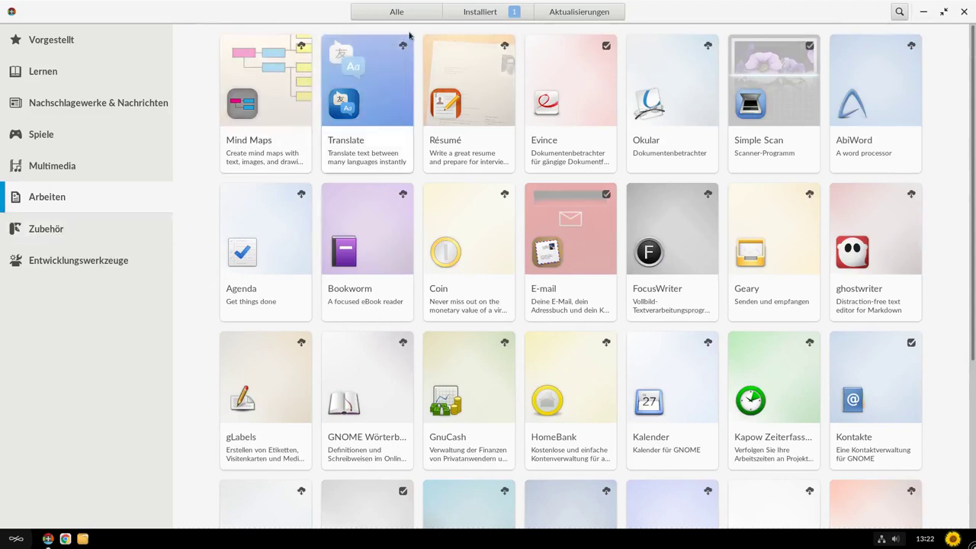
{"action": "left_click", "coordinate": [391, 14]}
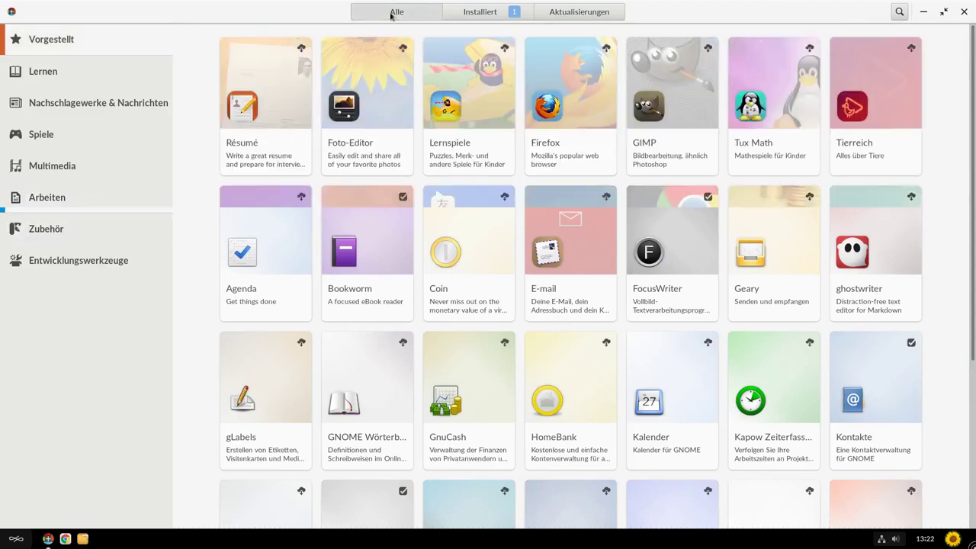
Search the App Center for "wiki", "ency" and "enc", clear the search and return to all apps.
{"action": "left_click", "coordinate": [900, 12]}
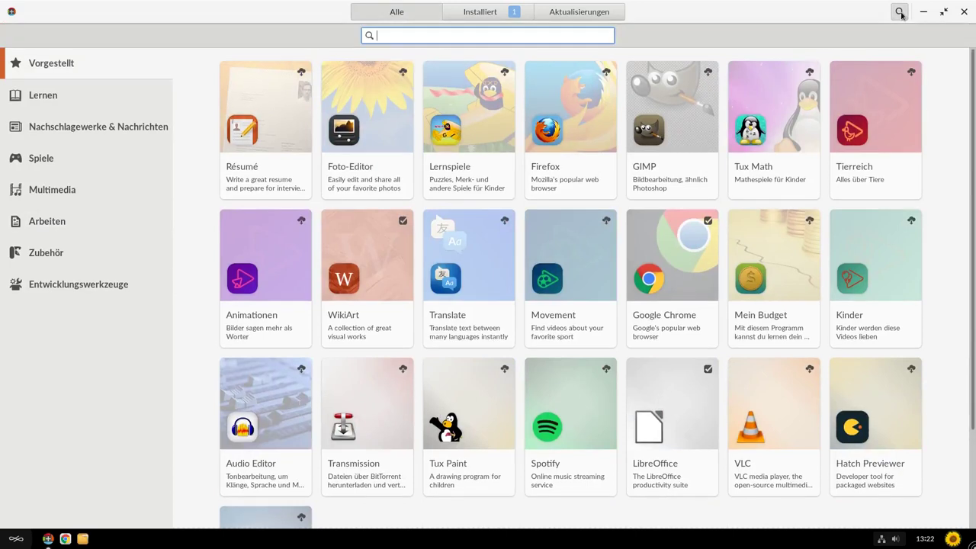
{"action": "type", "text": "wiki"}
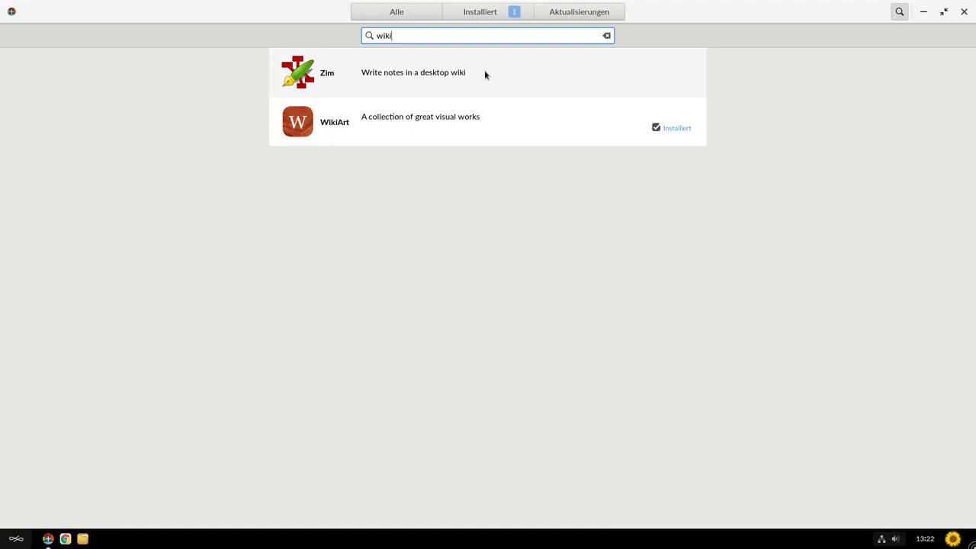
{"action": "left_click_drag", "start_coordinate": [409, 36], "coordinate": [335, 36]}
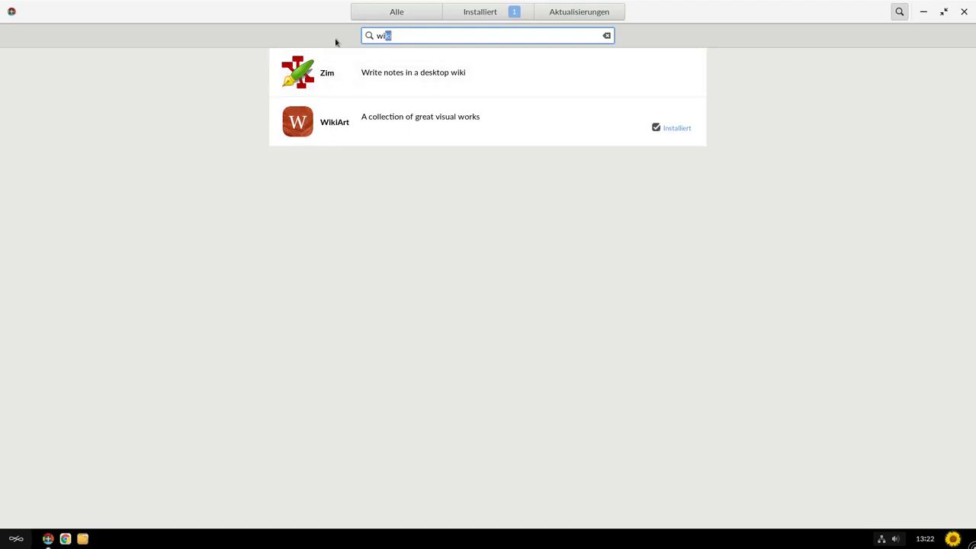
{"action": "type", "text": "ency"}
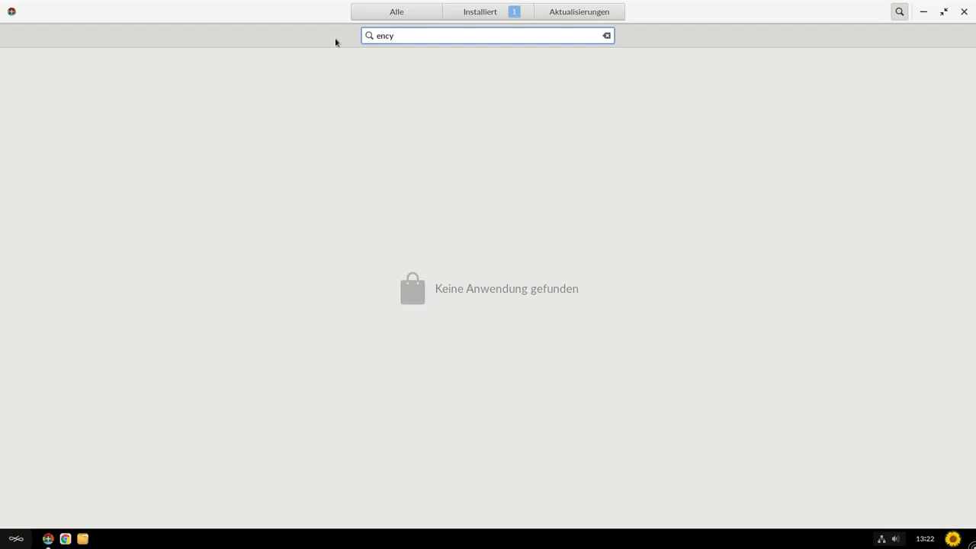
{"action": "key", "text": "BackSpace"}
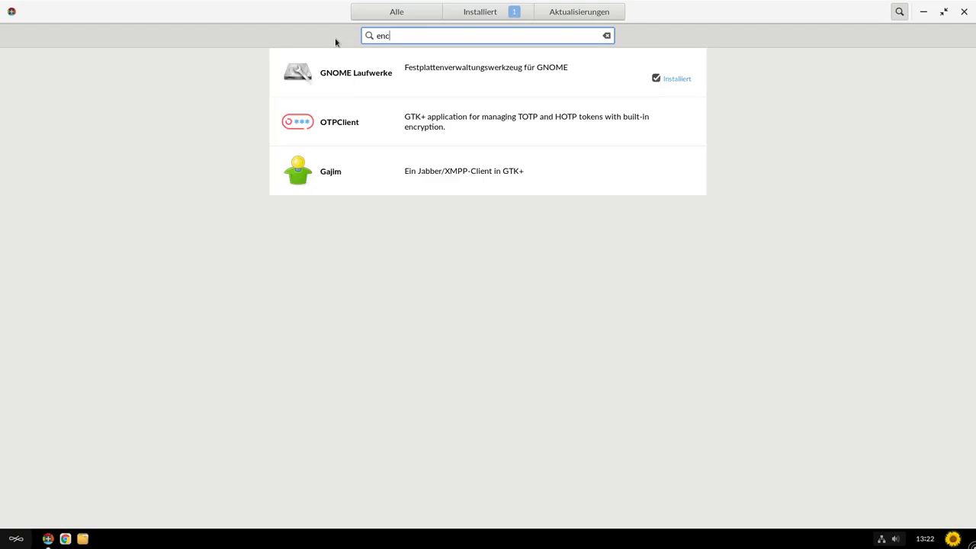
{"action": "key", "text": "BackSpace"}
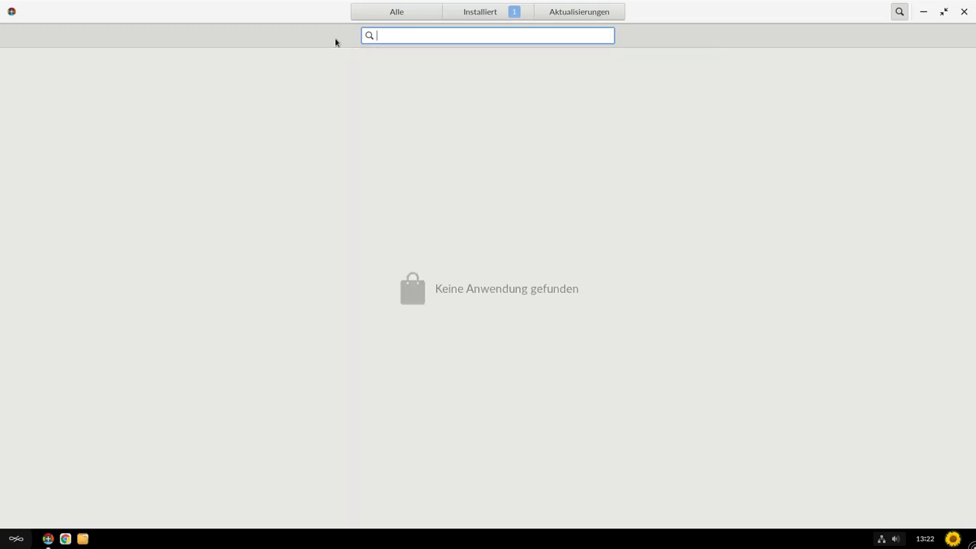
{"action": "left_click", "coordinate": [401, 14]}
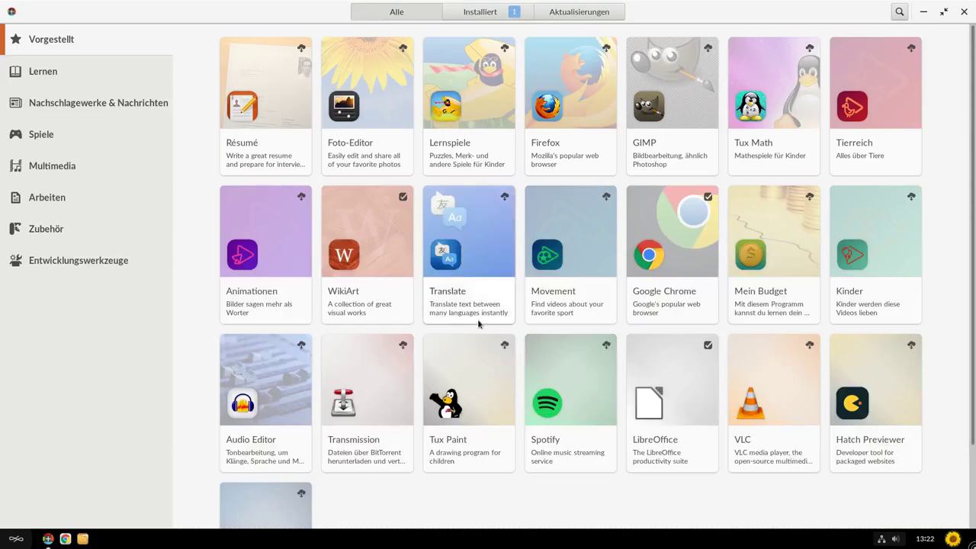
Look through the featured apps and the list of installed apps, and minimize the App Center window.
{"action": "scroll", "coordinate": [479, 324], "scroll_direction": "down", "scroll_amount": 1}
{"action": "scroll", "coordinate": [481, 317], "scroll_direction": "down", "scroll_amount": 1}
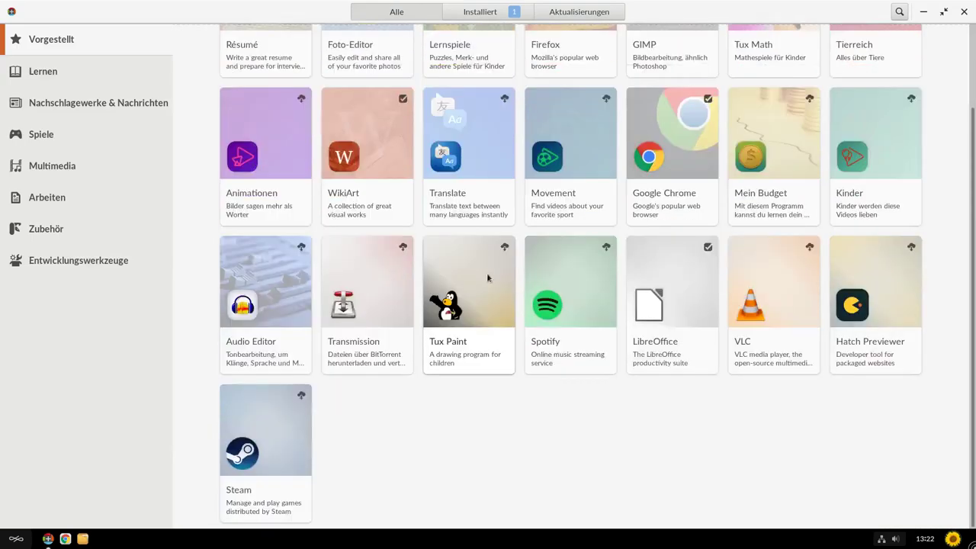
{"action": "left_click", "coordinate": [480, 11]}
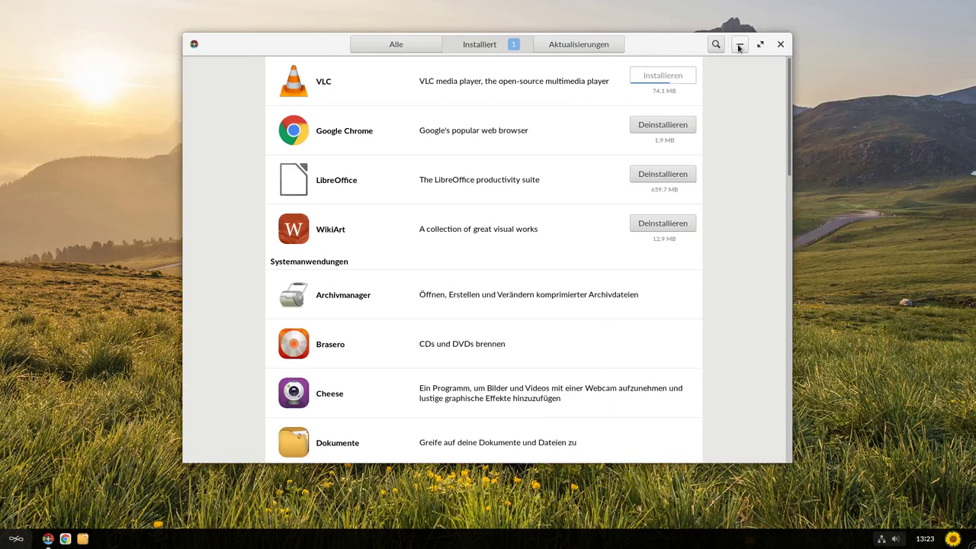
{"action": "left_click", "coordinate": [739, 46]}
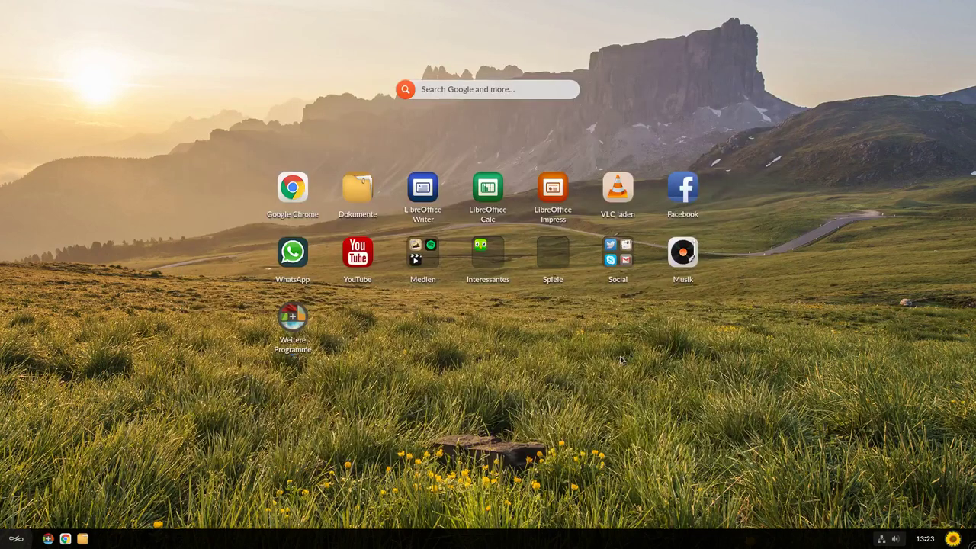
Launch the E-mail app from the Social desktop folder, cancel its welcome assistant and close Evolution.
{"action": "left_click", "coordinate": [623, 265]}
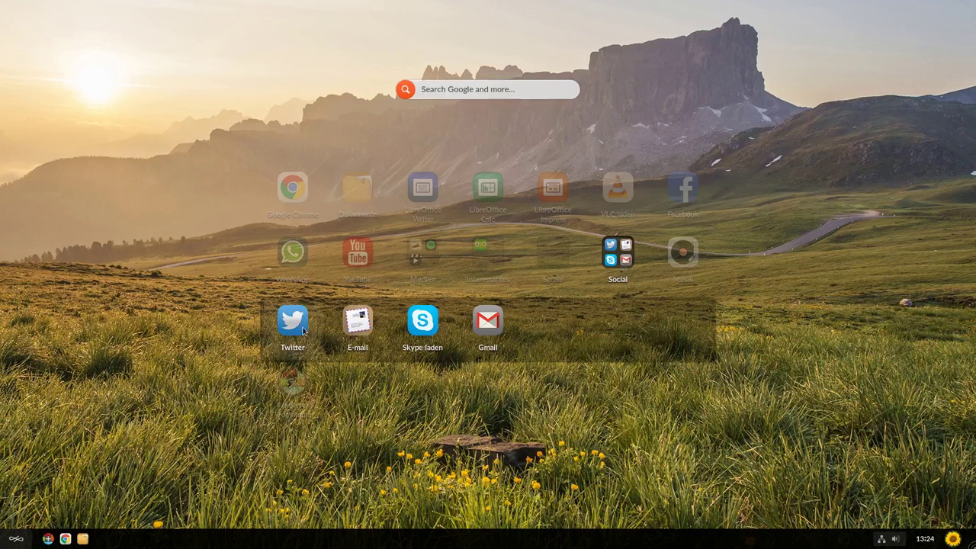
{"action": "left_click", "coordinate": [357, 321]}
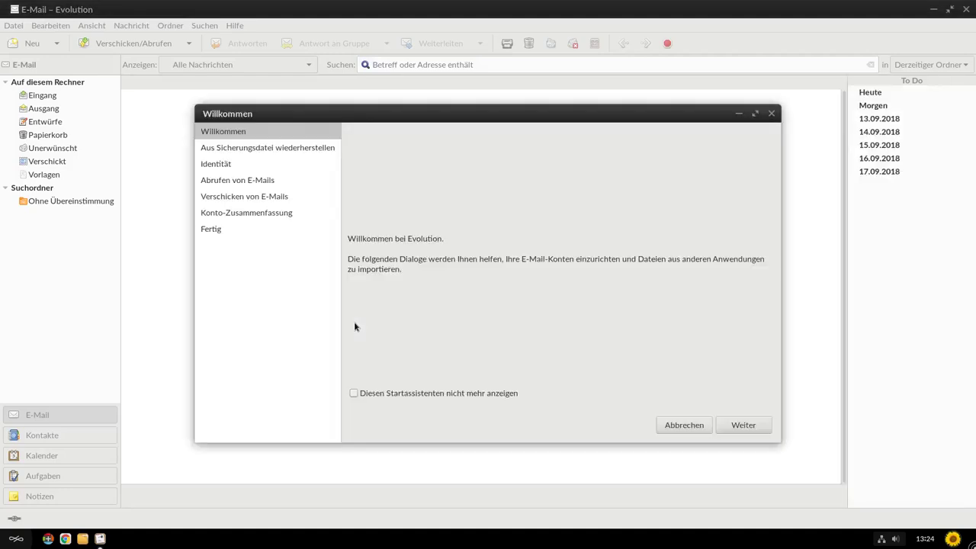
{"action": "left_click", "coordinate": [700, 428]}
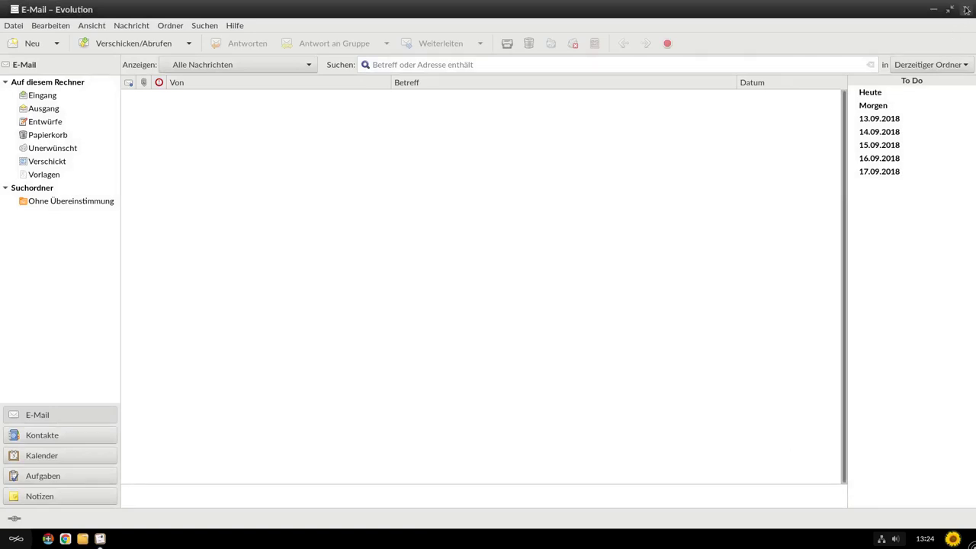
{"action": "left_click", "coordinate": [967, 9]}
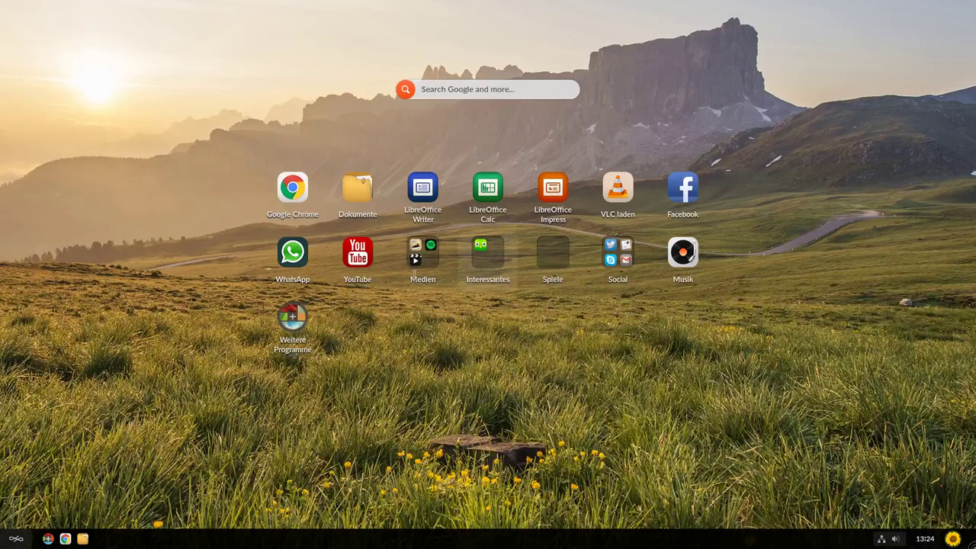
View the Social folder again, open Duolingo from the Interessantes desktop folder, and close its window.
{"action": "left_click", "coordinate": [624, 263]}
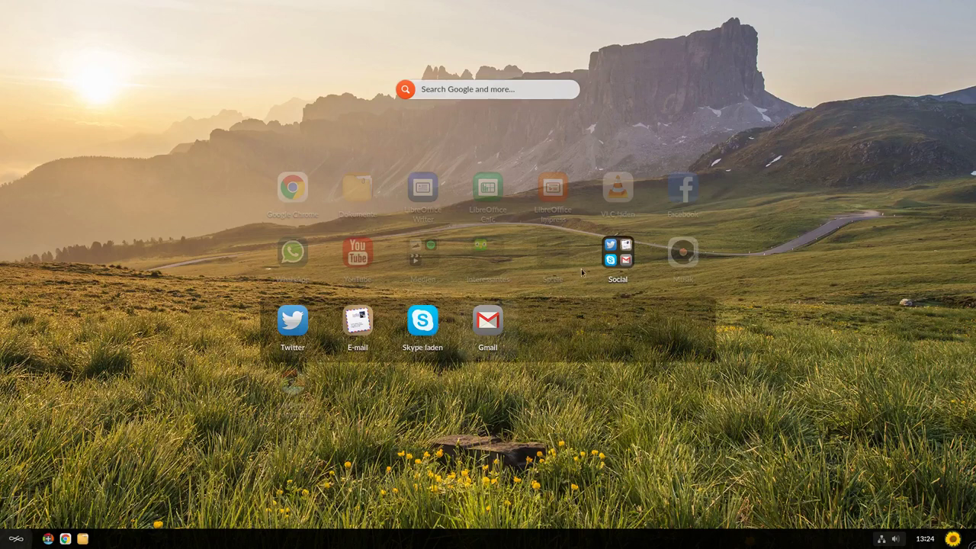
{"action": "left_click", "coordinate": [472, 276]}
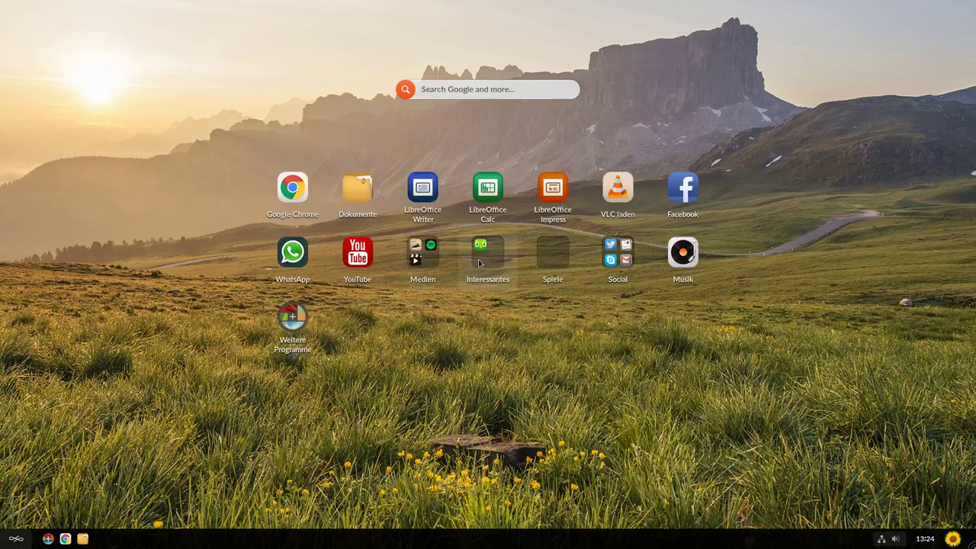
{"action": "left_click", "coordinate": [475, 265]}
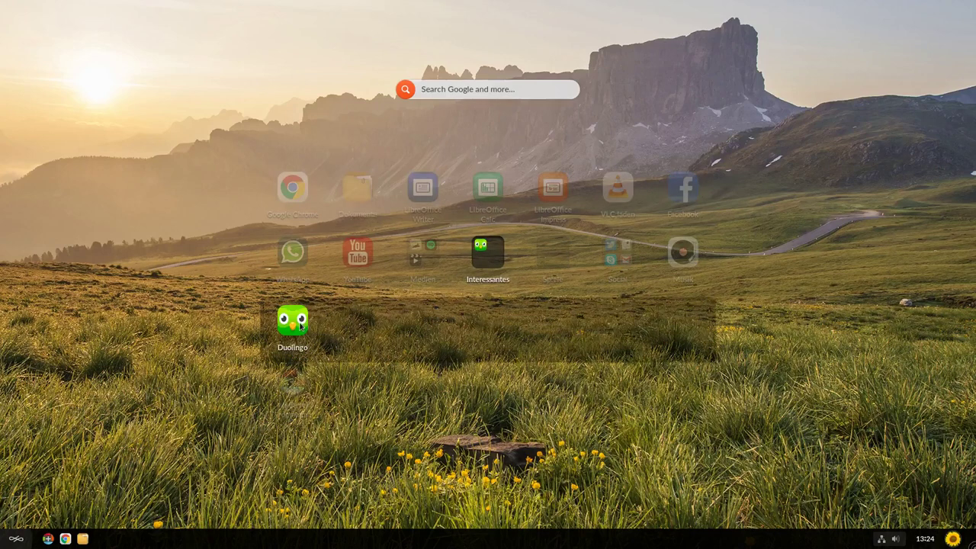
{"action": "left_click", "coordinate": [300, 327]}
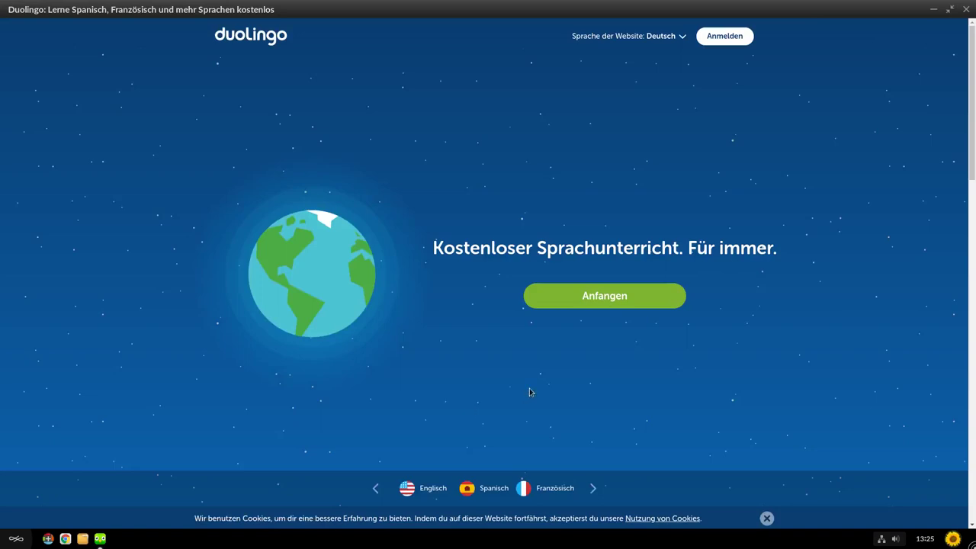
{"action": "left_click", "coordinate": [966, 11]}
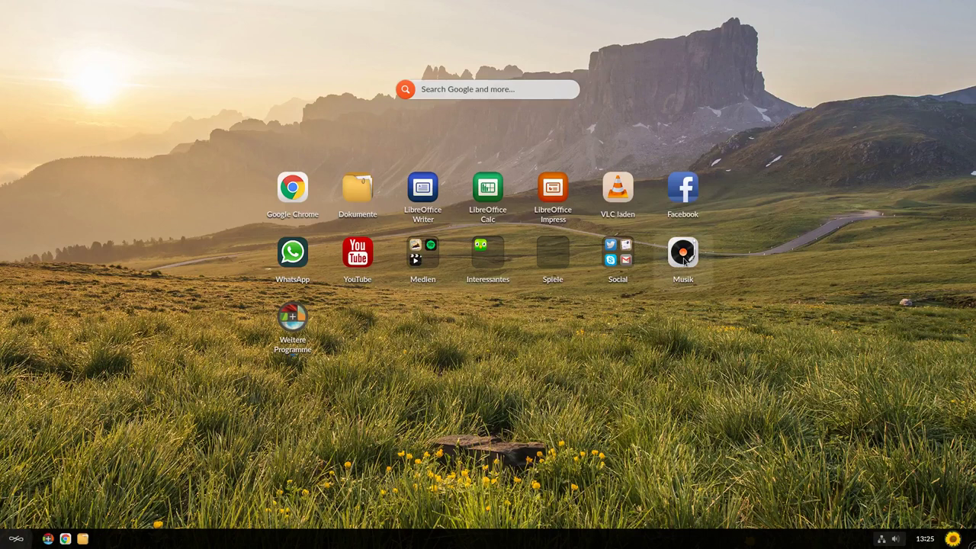
Check VLC in the App Center's list of installed apps, close the App Center and view the Medien desktop folder.
{"action": "left_click", "coordinate": [424, 251]}
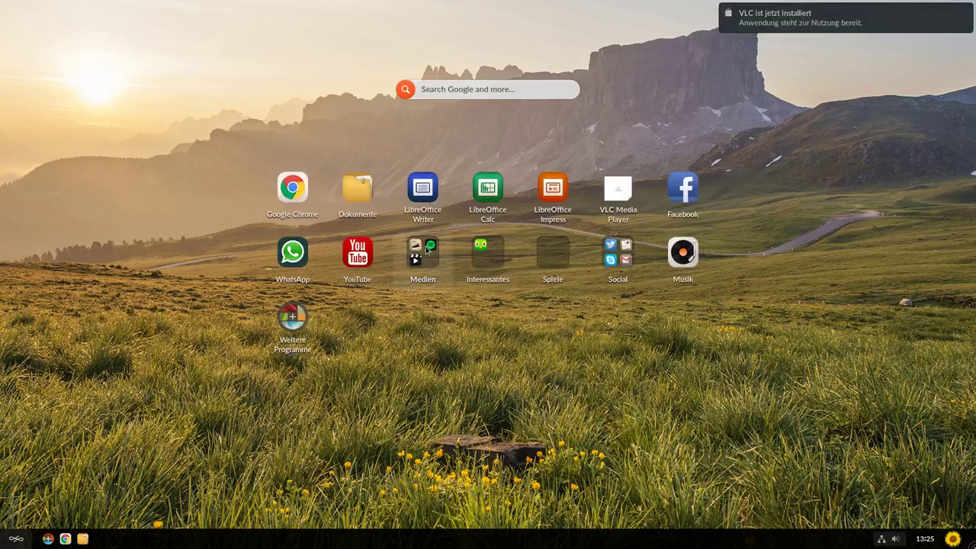
{"action": "mouse_move", "coordinate": [816, 22]}
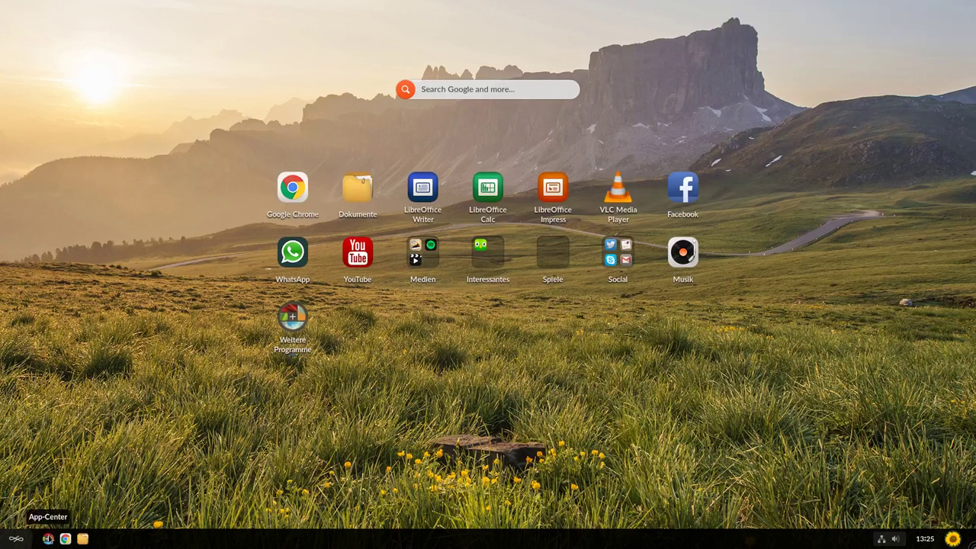
{"action": "left_click", "coordinate": [47, 538]}
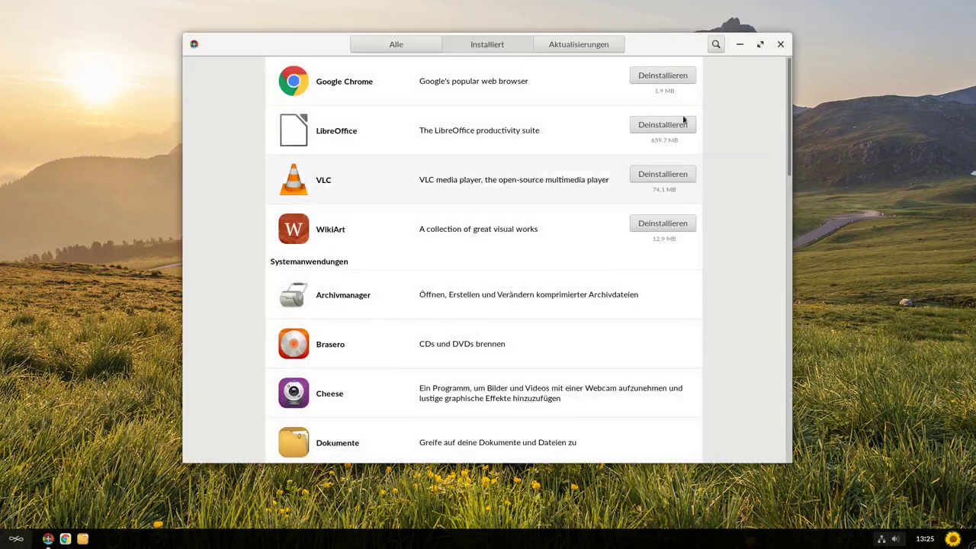
{"action": "left_click", "coordinate": [781, 46]}
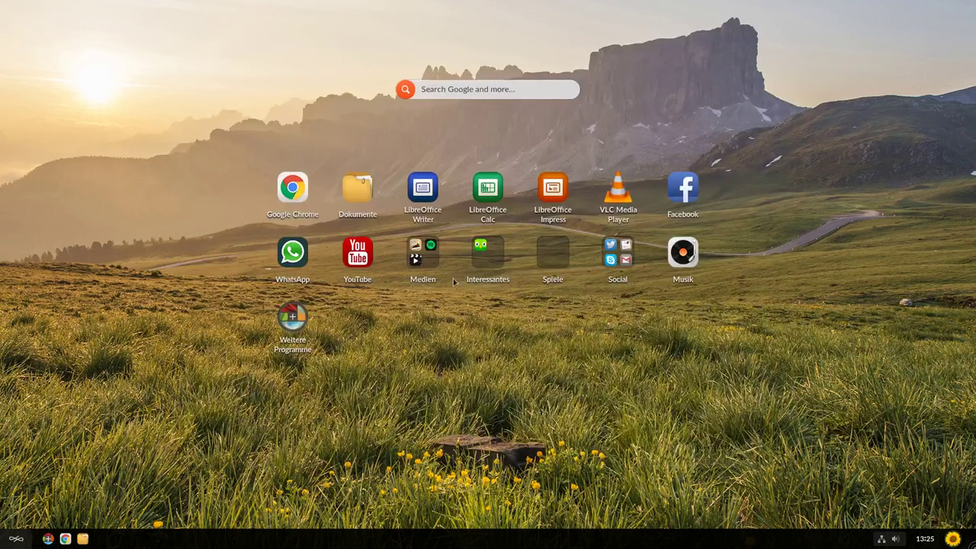
{"action": "left_click", "coordinate": [425, 259]}
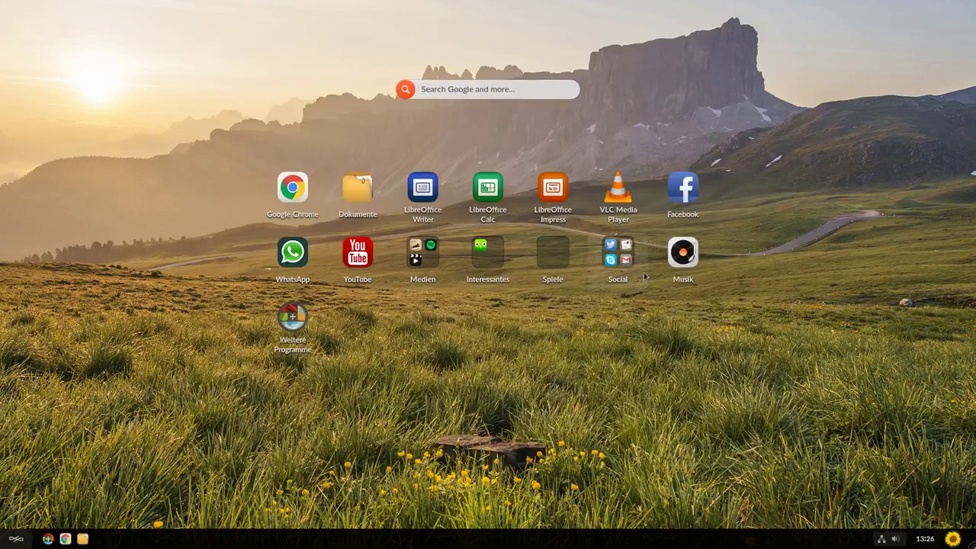
Find VLC by searching the desktop for "vlc", launch it with network access to metadata allowed, and close the player.
{"action": "left_click", "coordinate": [445, 88]}
{"action": "type", "text": "vlc"}
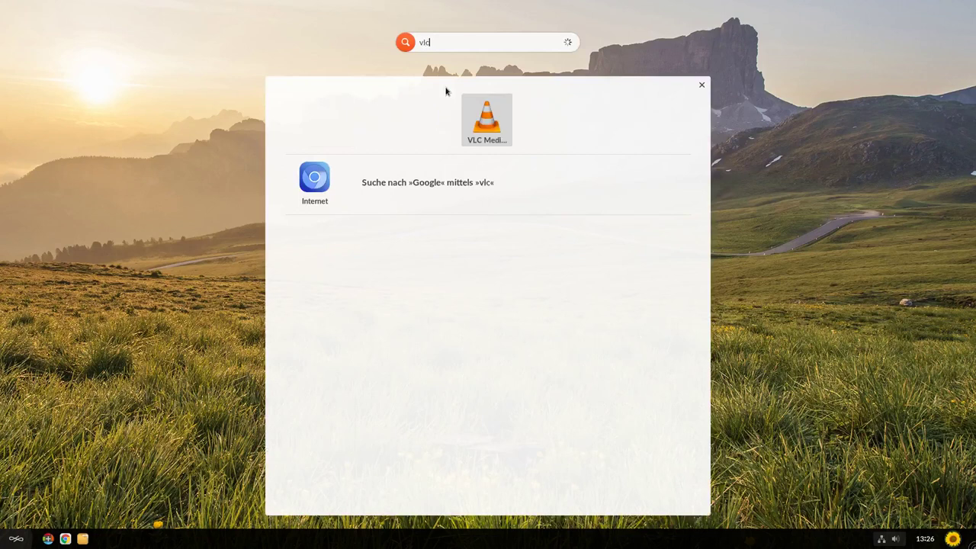
{"action": "left_click", "coordinate": [479, 108]}
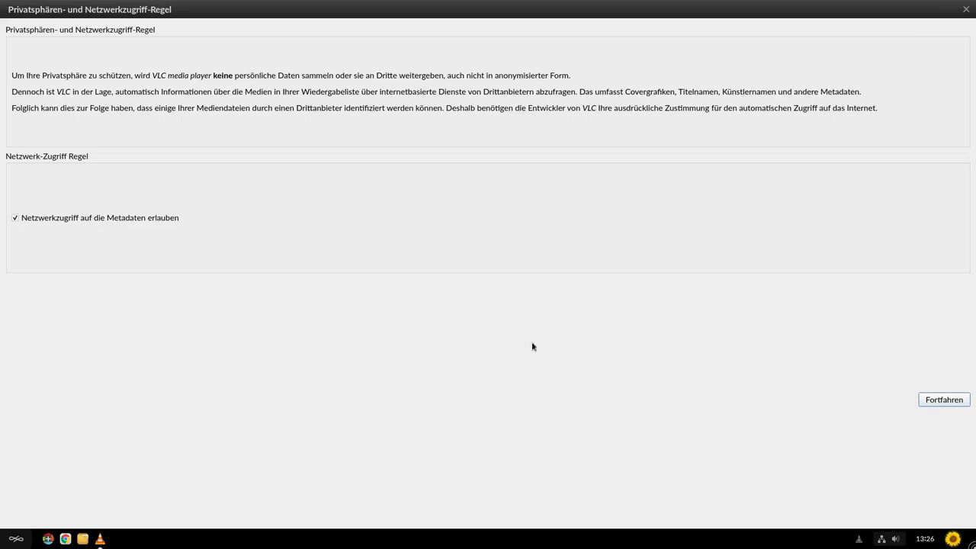
{"action": "left_click", "coordinate": [943, 400]}
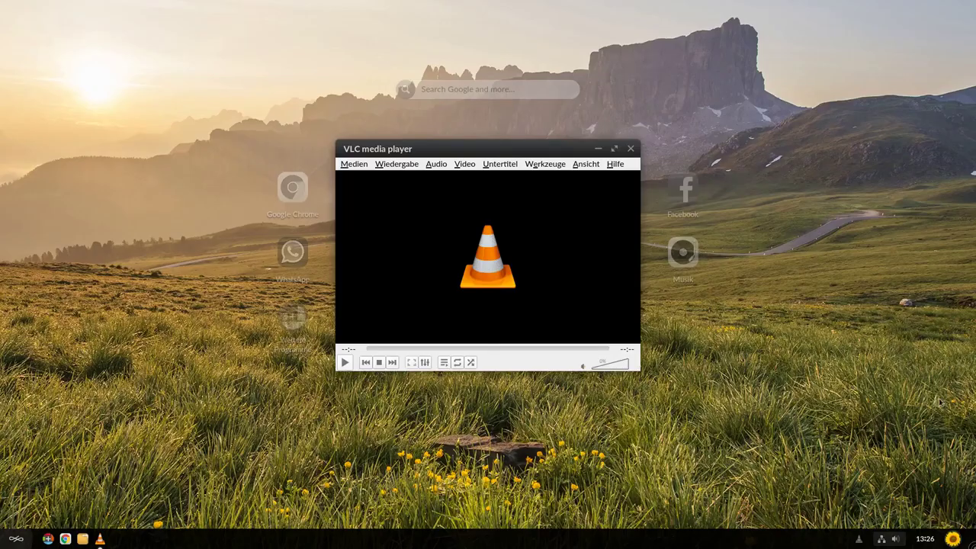
{"action": "left_click_drag", "start_coordinate": [509, 149], "coordinate": [378, 203]}
{"action": "left_click", "coordinate": [500, 215]}
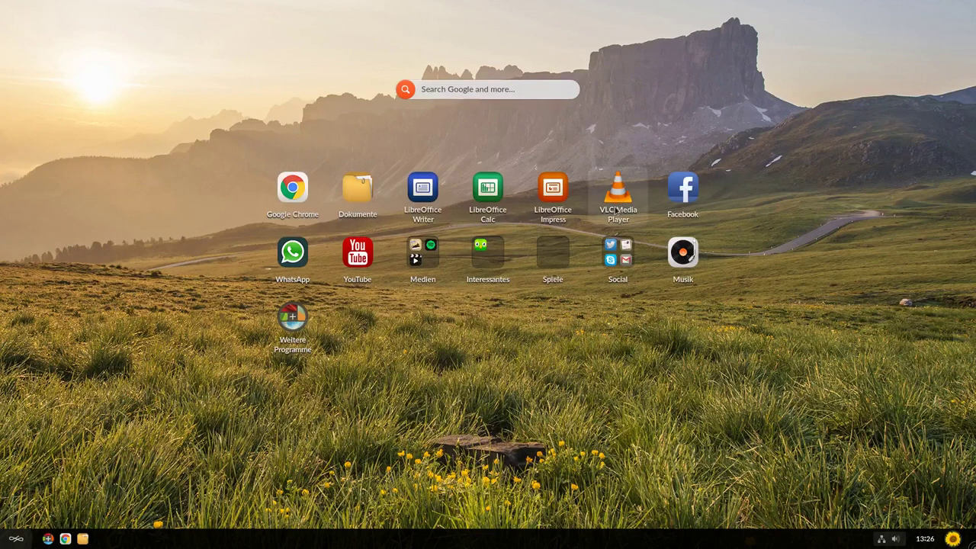
View the contents of the Spiele desktop folder and close the folder.
{"action": "left_click", "coordinate": [553, 258]}
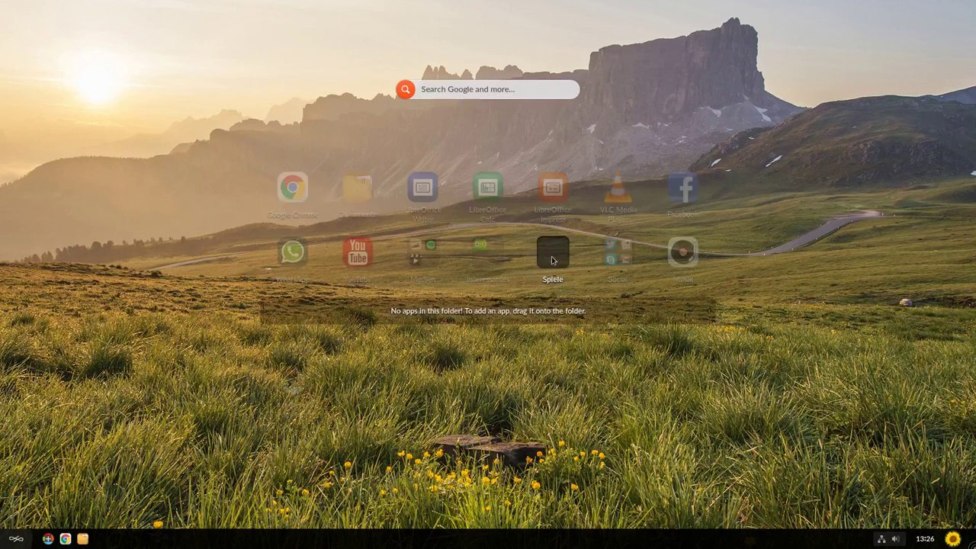
{"action": "left_click", "coordinate": [553, 260]}
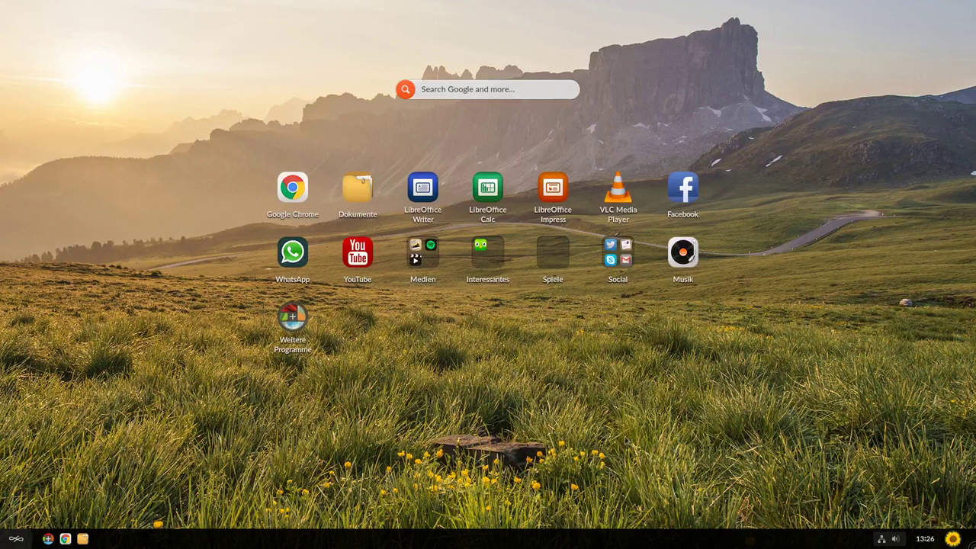
View the system menu with network, automatic updates and volume settings, and close it.
{"action": "left_click", "coordinate": [881, 539]}
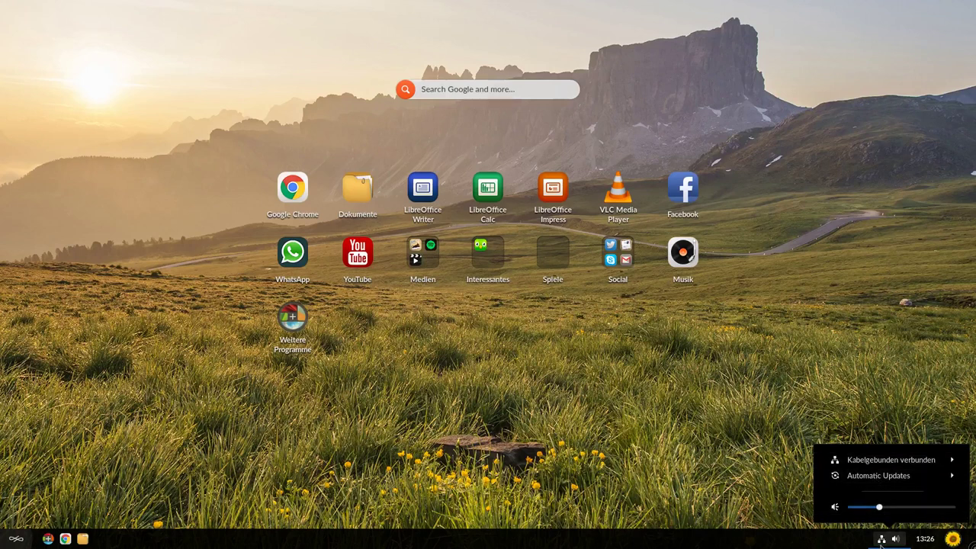
{"action": "left_click", "coordinate": [770, 429]}
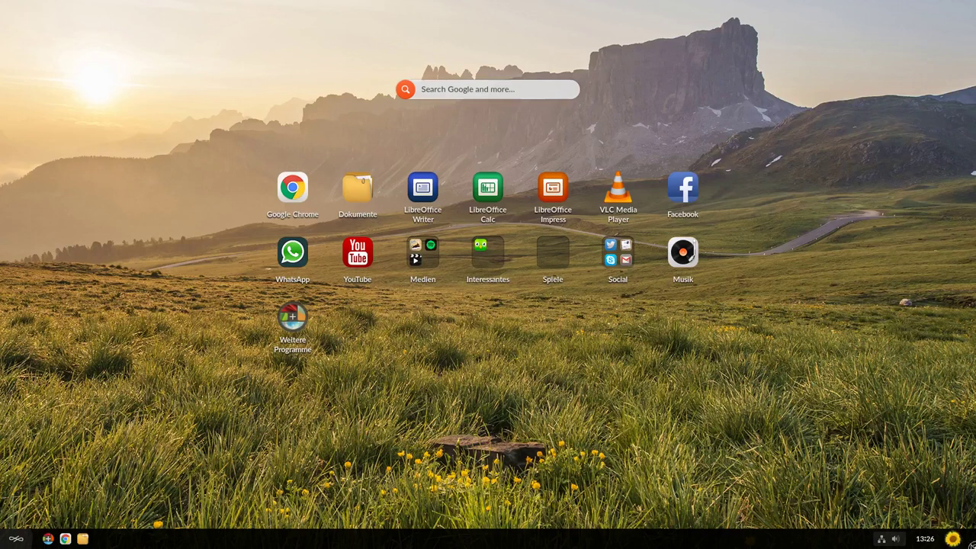
Launch Terminal by searching the desktop for "termin" and bring its window into focus from the window overview.
{"action": "left_click", "coordinate": [462, 91]}
{"action": "type", "text": "termin"}
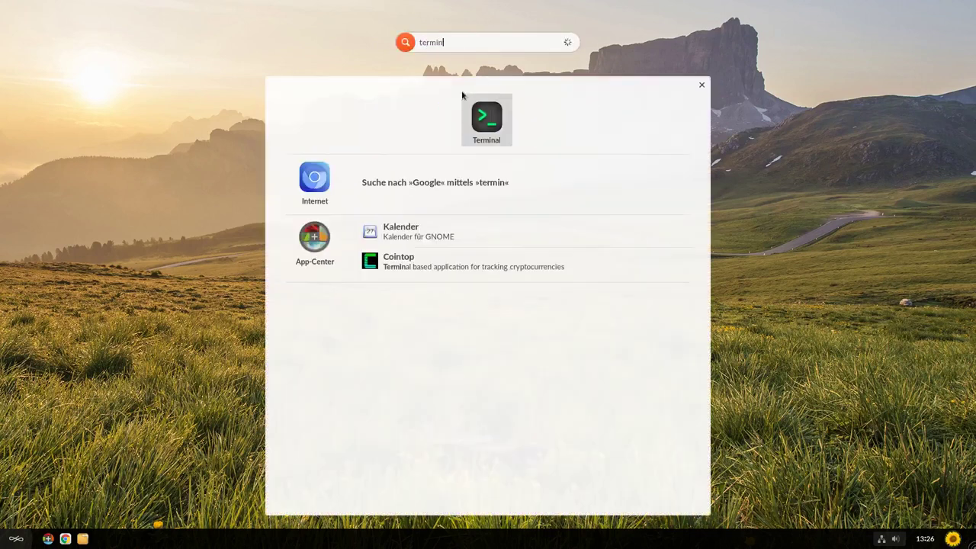
{"action": "key", "text": "Return"}
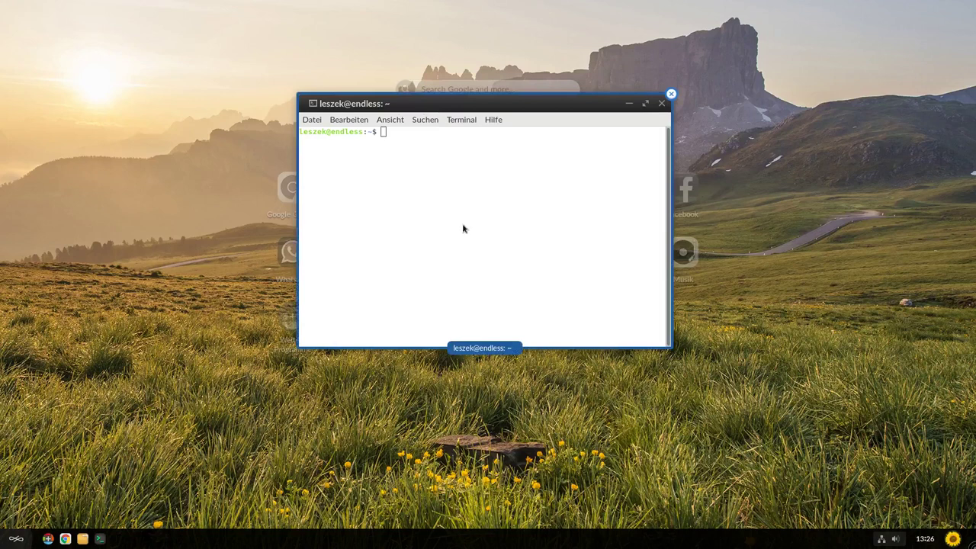
{"action": "left_click", "coordinate": [462, 228]}
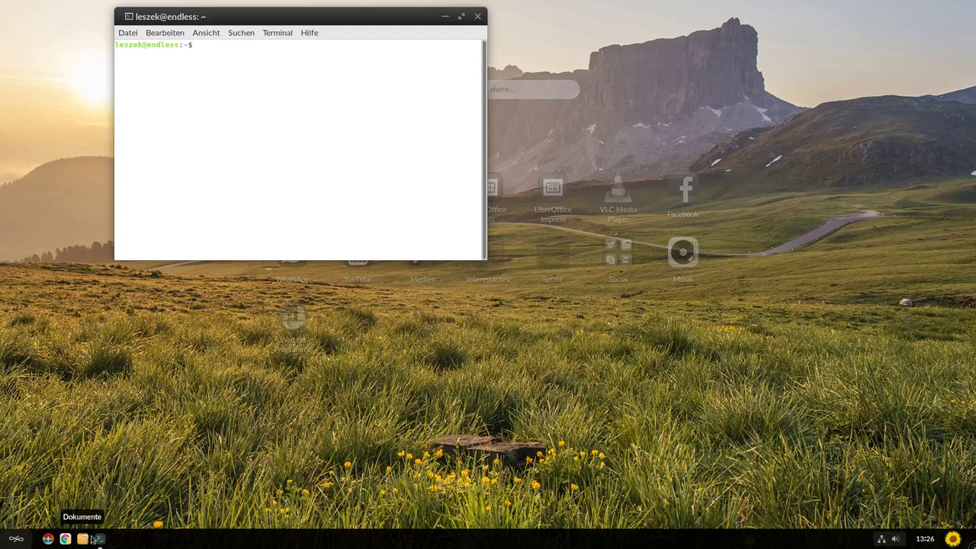
Open the file manager alongside the terminal, view both windows in the window overview, and leave the overview.
{"action": "left_click", "coordinate": [85, 539]}
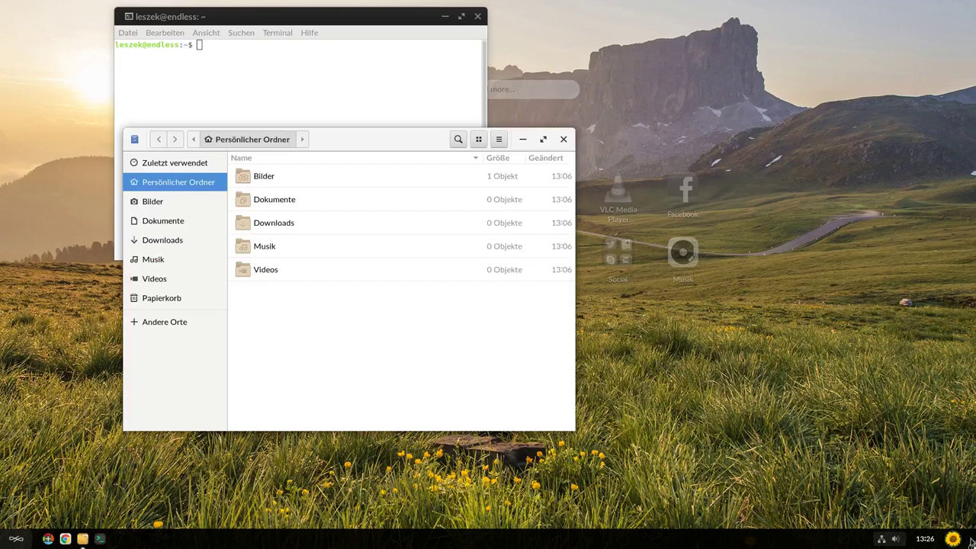
{"action": "mouse_move", "coordinate": [971, 542]}
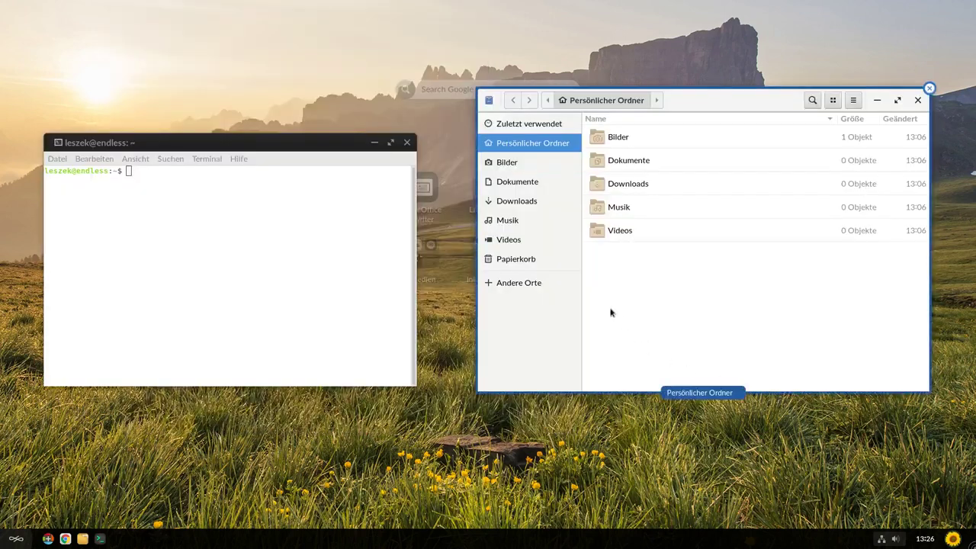
{"action": "left_click", "coordinate": [55, 472]}
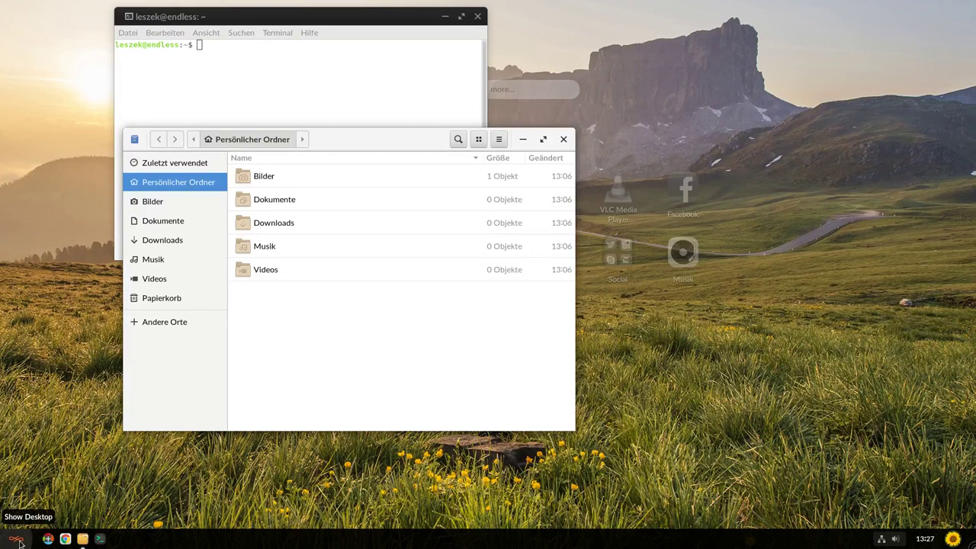
Switch twice between the bare desktop and the open windows, ending with the windows shown.
{"action": "left_click", "coordinate": [17, 540]}
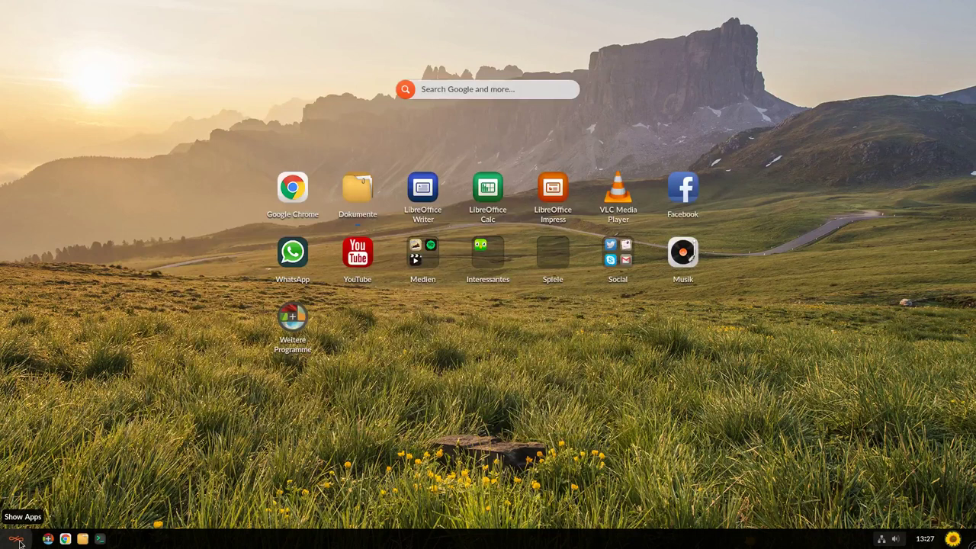
{"action": "left_click", "coordinate": [17, 540]}
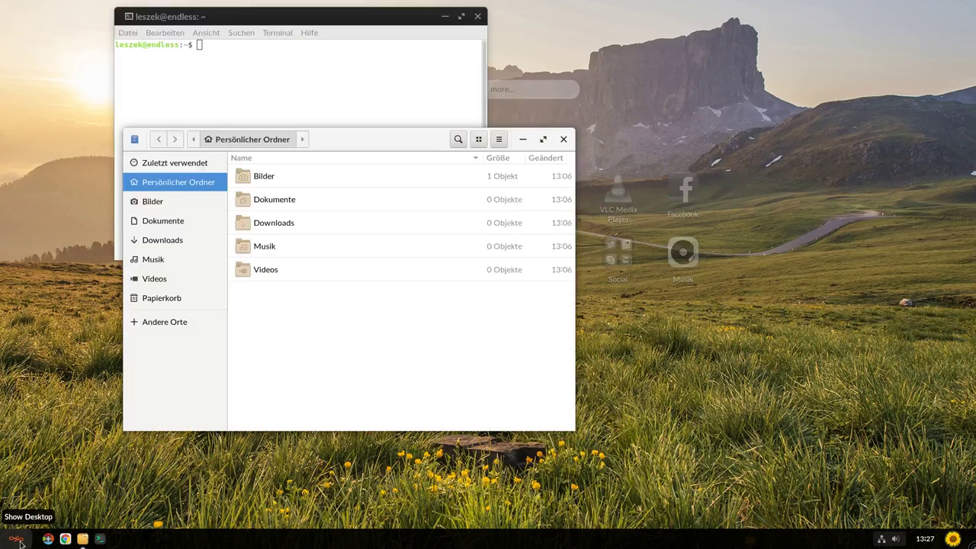
{"action": "left_click", "coordinate": [17, 540]}
{"action": "left_click", "coordinate": [18, 540]}
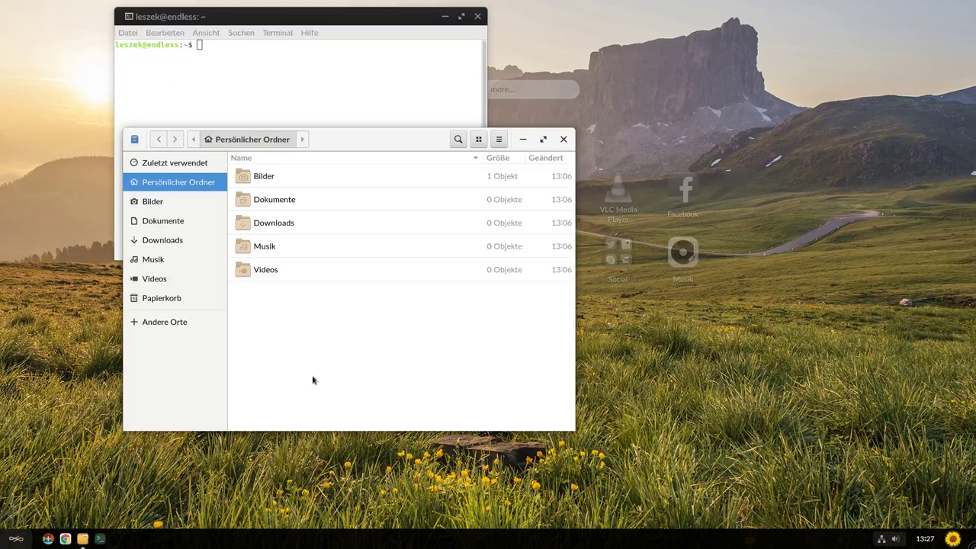
Move the file manager window away from the terminal and query the kernel details with uname -a.
{"action": "left_click_drag", "start_coordinate": [358, 140], "coordinate": [694, 174]}
{"action": "left_click", "coordinate": [363, 211]}
{"action": "type", "text": "uname -a"}
{"action": "key", "text": "Return"}
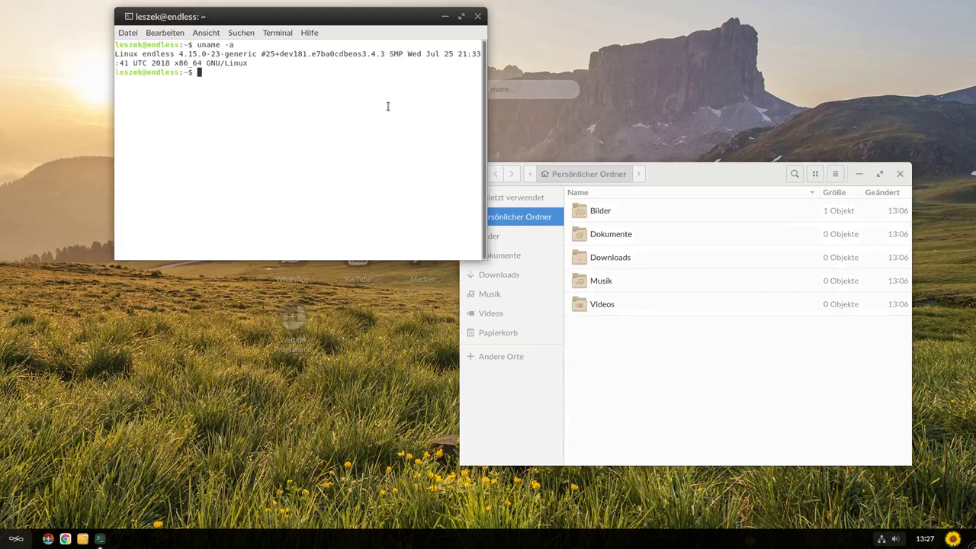
Place the terminal window beside the file manager and list the installed Mesa packages with dpkg -l | grep mesa.
{"action": "left_click_drag", "start_coordinate": [343, 28], "coordinate": [303, 207]}
{"action": "left_click", "coordinate": [305, 379]}
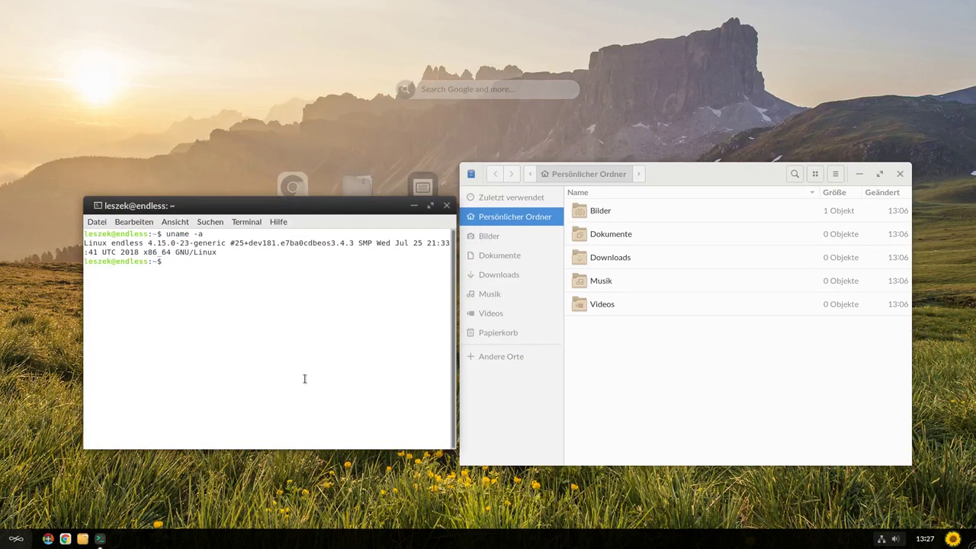
{"action": "type", "text": "dpkg -l | grep mesa"}
{"action": "key", "text": "Return"}
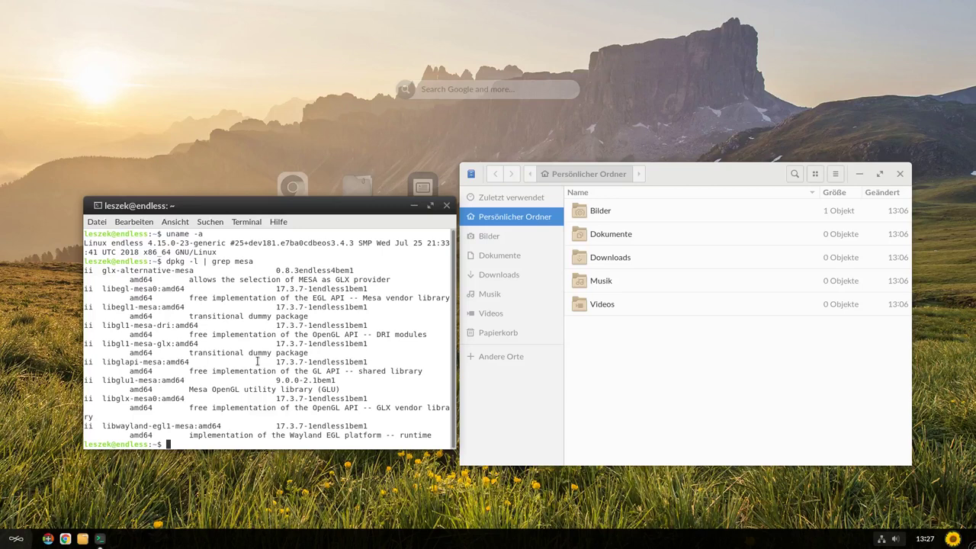
Clear the terminal output and query the distribution release with lsb_release -a.
{"action": "type", "text": "lsb_release -a"}
{"action": "key", "text": "ctrl+l"}
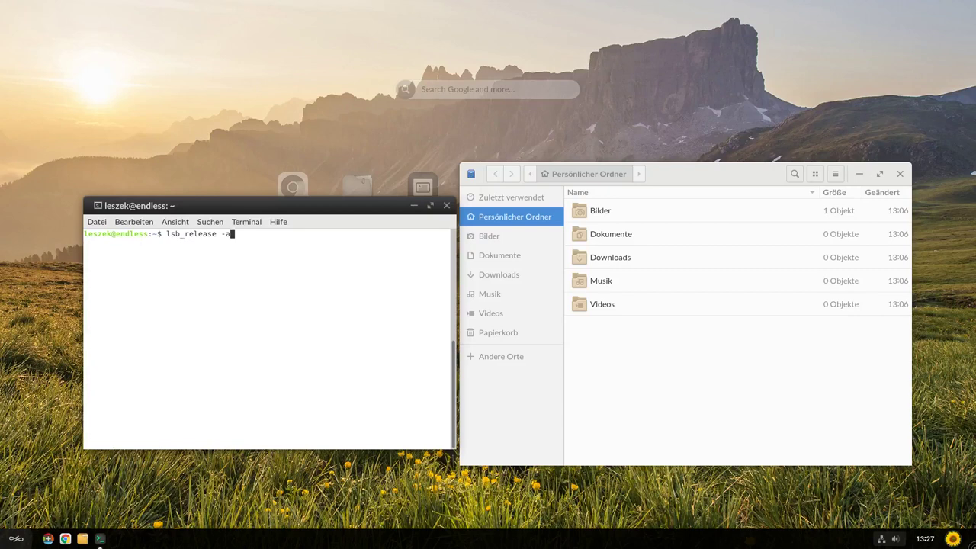
{"action": "key", "text": "Return"}
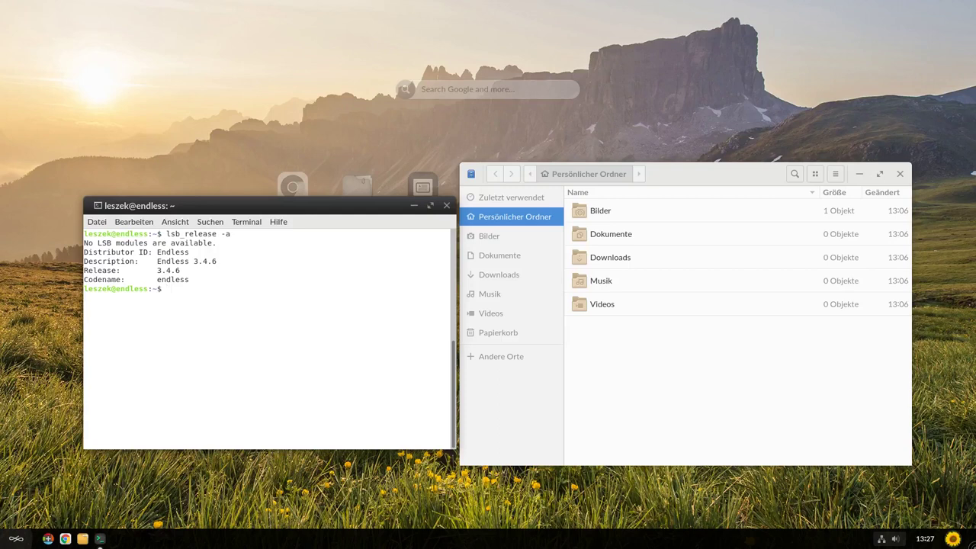
Print the Debian base version with cat /etc/debian_version, using completion to find the file name.
{"action": "type", "text": "cat /etc/deb"}
{"action": "key", "text": "Tab"}
{"action": "key", "text": "Tab"}
{"action": "type", "text": "i"}
{"action": "key", "text": "Tab"}
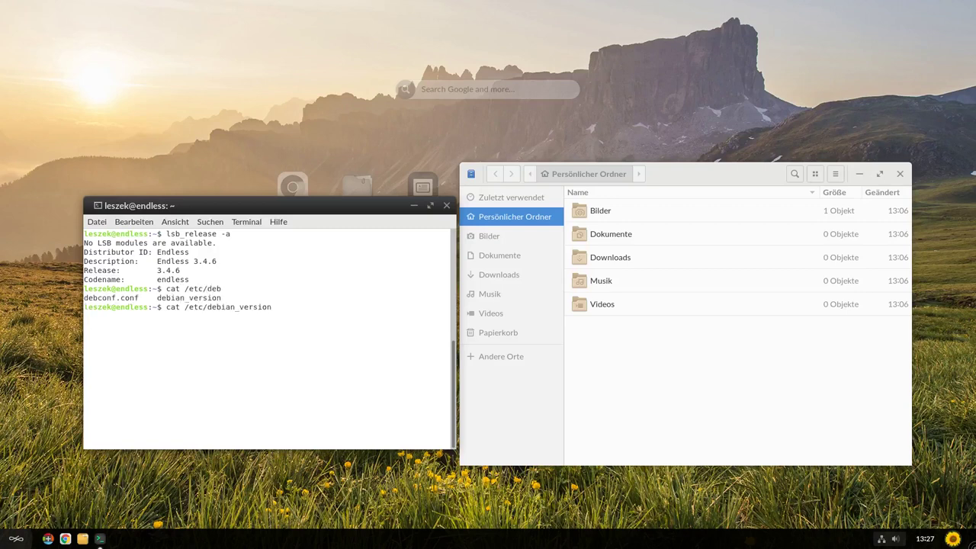
{"action": "key", "text": "Return"}
List the available terminal commands that begin with apt.
{"action": "type", "text": "apt"}
{"action": "key", "text": "Tab"}
{"action": "key", "text": "Tab"}
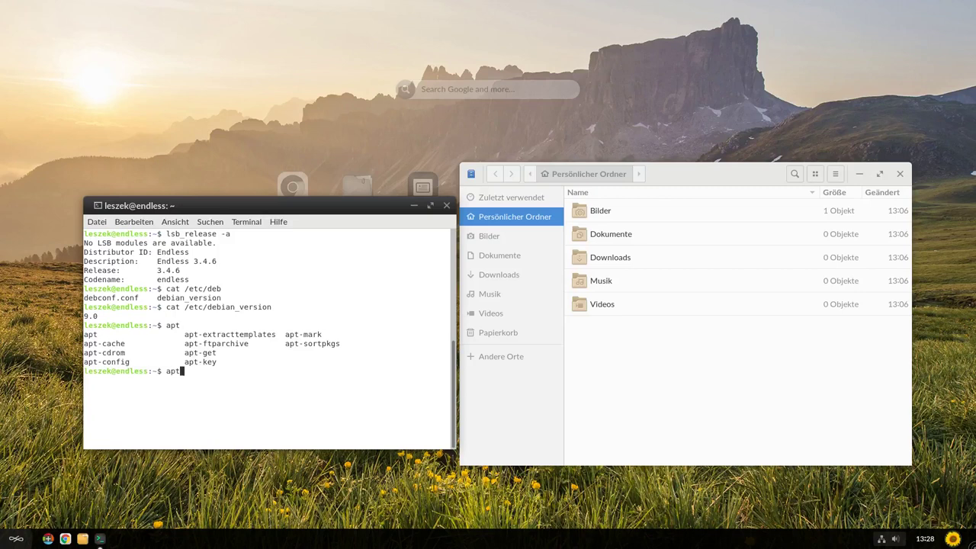
Try to install the stopwatch package with sudo apt-get install stopwatch, and run the same command a second time.
{"action": "key", "text": "BackSpace"}
{"action": "key", "text": "BackSpace"}
{"action": "key", "text": "BackSpace"}
{"action": "type", "text": "sudo apt "}
{"action": "type", "text": "get install"}
{"action": "type", "text": "strop"}
{"action": "key", "text": "BackSpace"}
{"action": "key", "text": "BackSpace"}
{"action": "key", "text": "BackSpace"}
{"action": "key", "text": "BackSpace"}
{"action": "type", "text": "topwatch"}
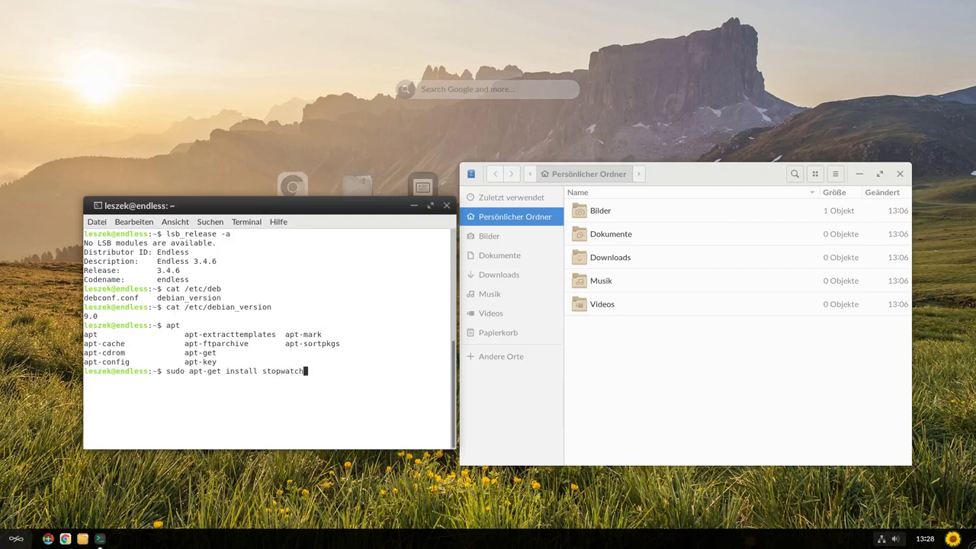
{"action": "key", "text": "Return"}
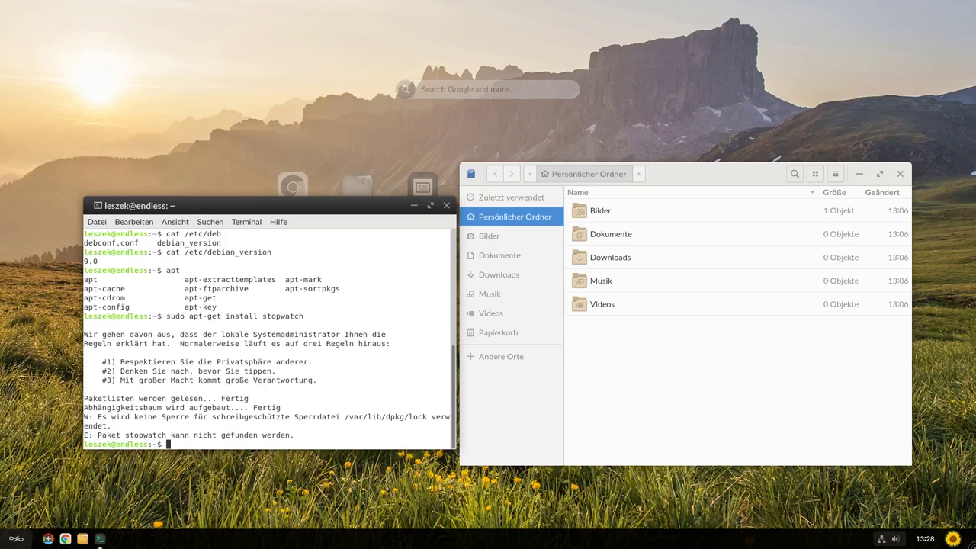
{"action": "key", "text": "Up"}
{"action": "key", "text": "Return"}
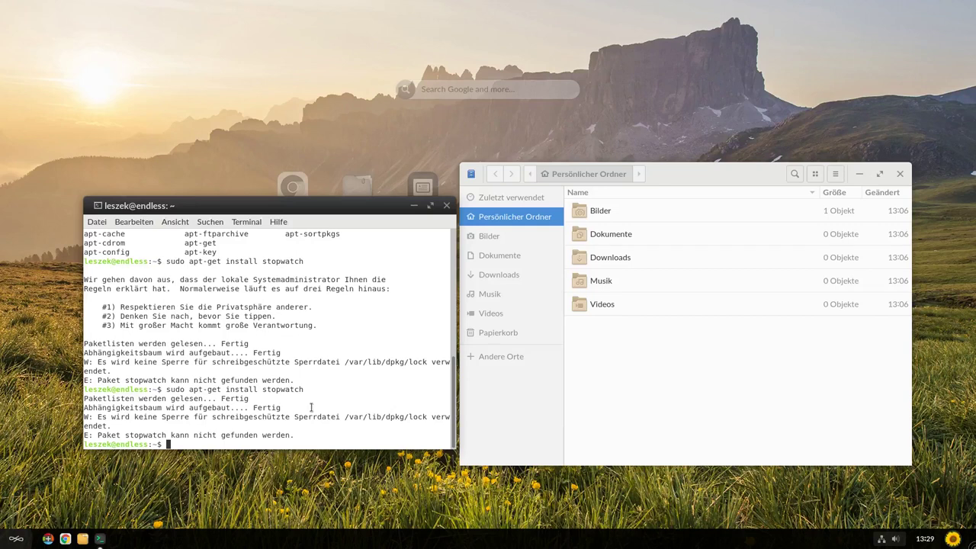
Browse the computer's file system to the VLC Flatpak folder at sysroot/flatpak/app/org.videolan.VLC.
{"action": "left_click", "coordinate": [499, 356]}
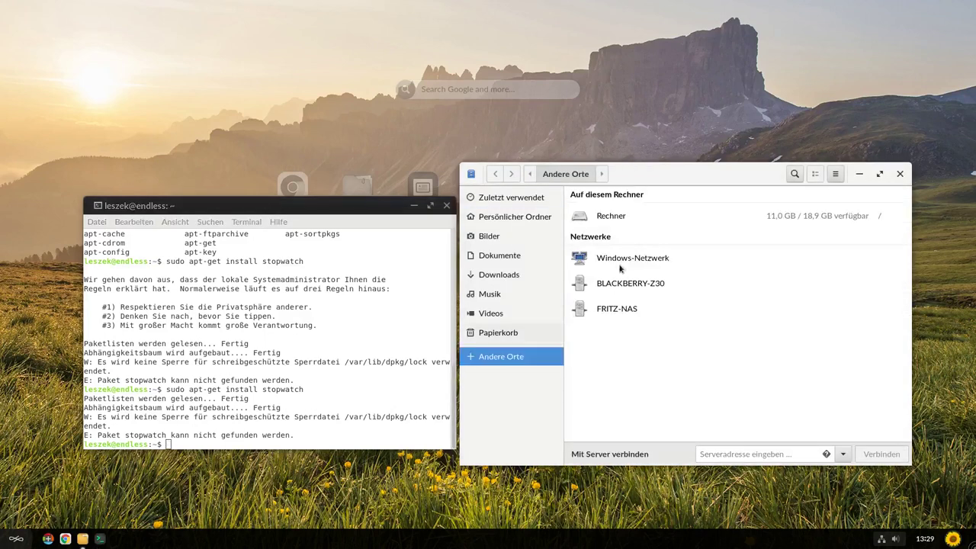
{"action": "left_click", "coordinate": [622, 218]}
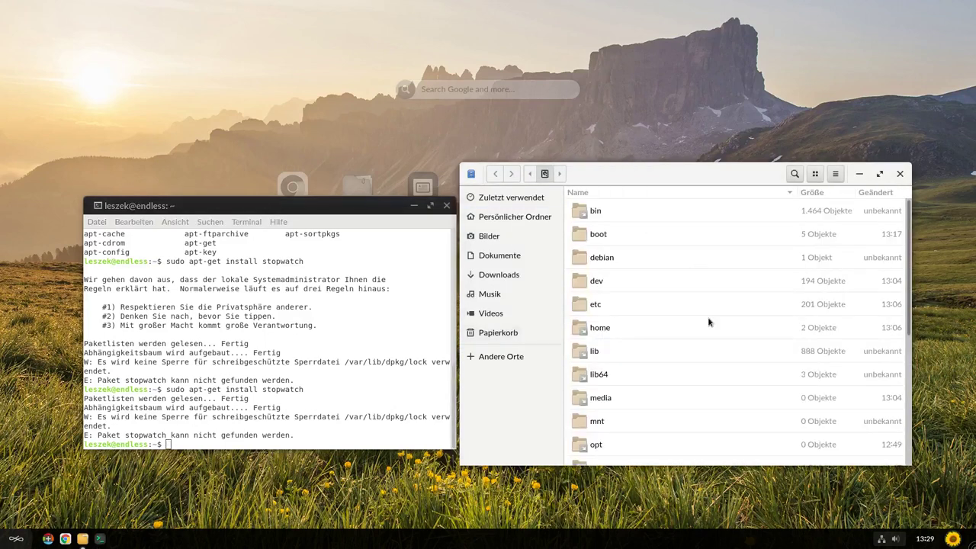
{"action": "scroll", "coordinate": [632, 399], "scroll_direction": "down", "scroll_amount": 6}
{"action": "left_click", "coordinate": [617, 384]}
{"action": "double_click", "coordinate": [616, 383]}
{"action": "double_click", "coordinate": [614, 257]}
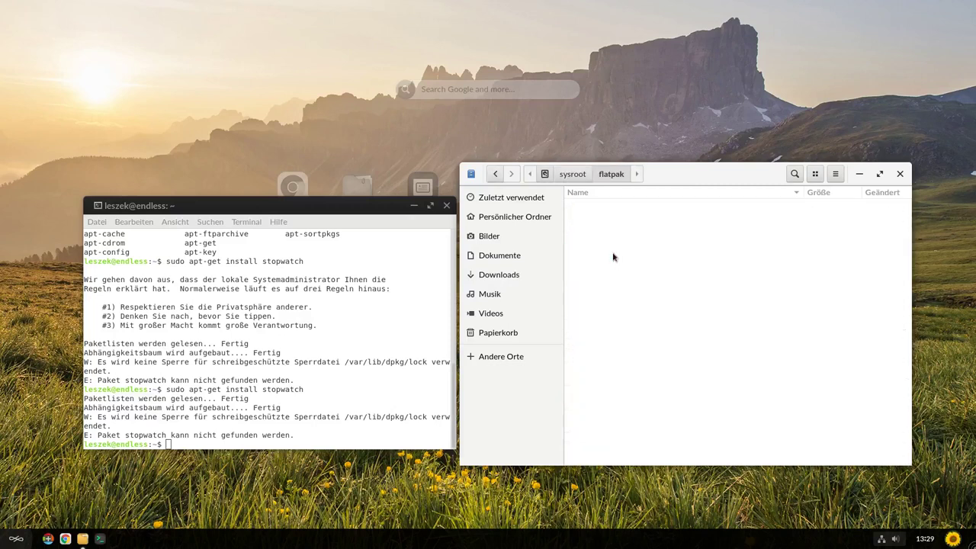
{"action": "double_click", "coordinate": [618, 215]}
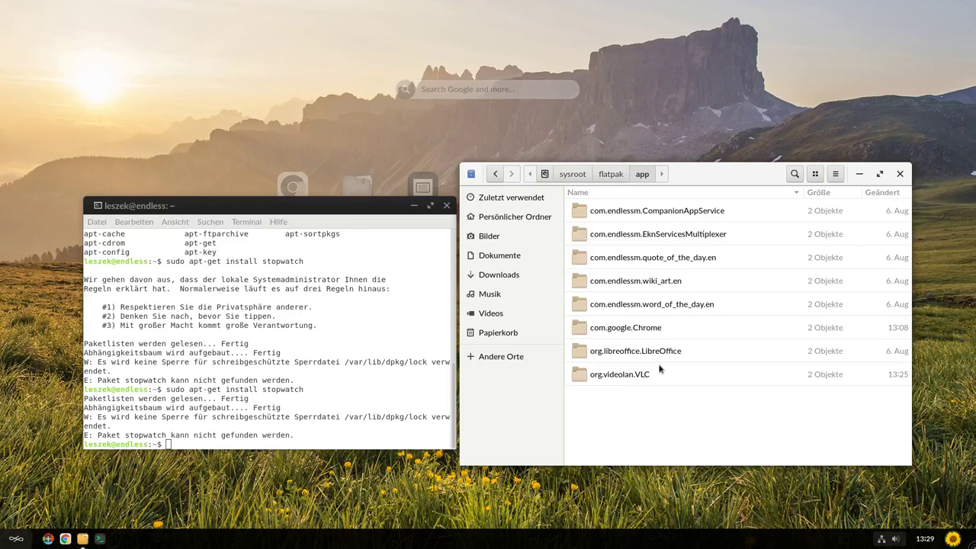
{"action": "left_click", "coordinate": [637, 382]}
{"action": "double_click", "coordinate": [621, 384]}
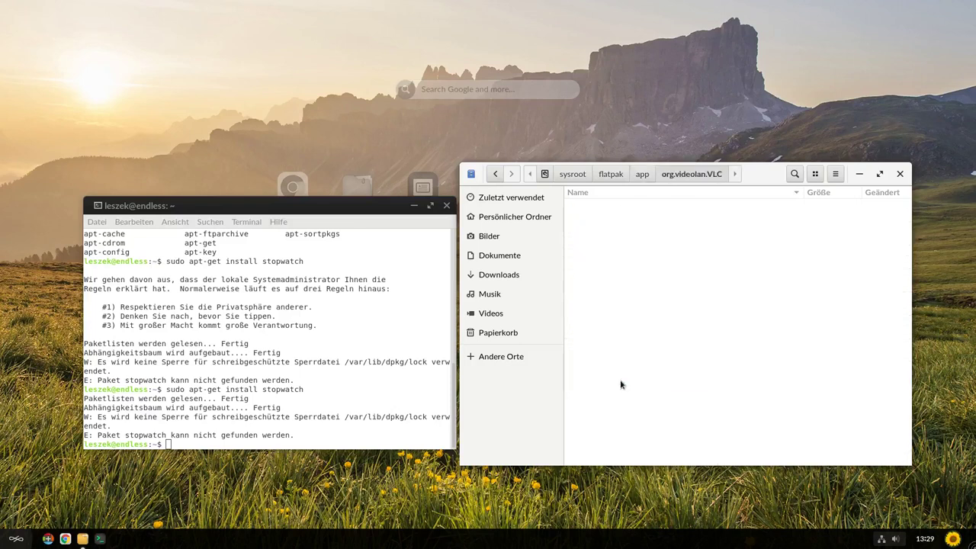
Go back through sysroot to the file system root, open the var folder and look through its contents.
{"action": "left_click", "coordinate": [571, 174]}
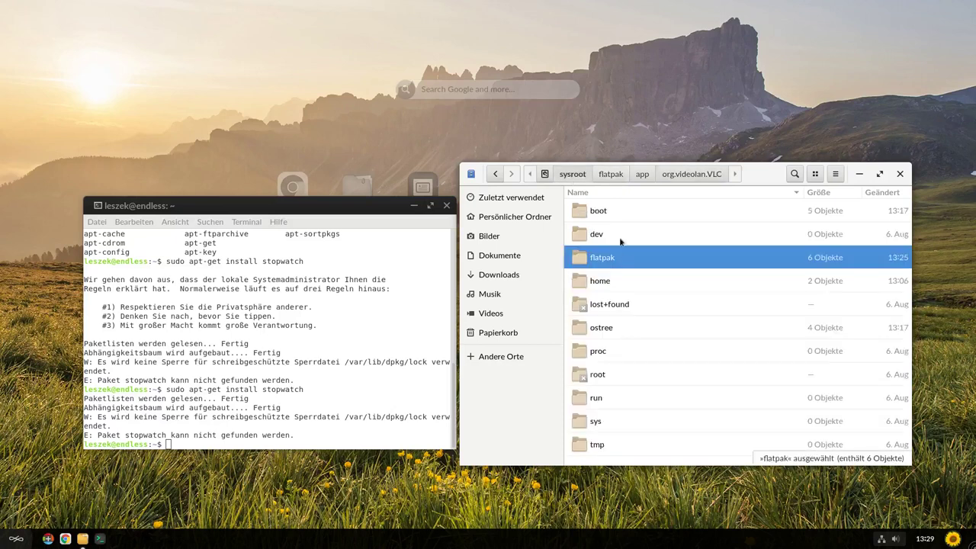
{"action": "left_click", "coordinate": [545, 174]}
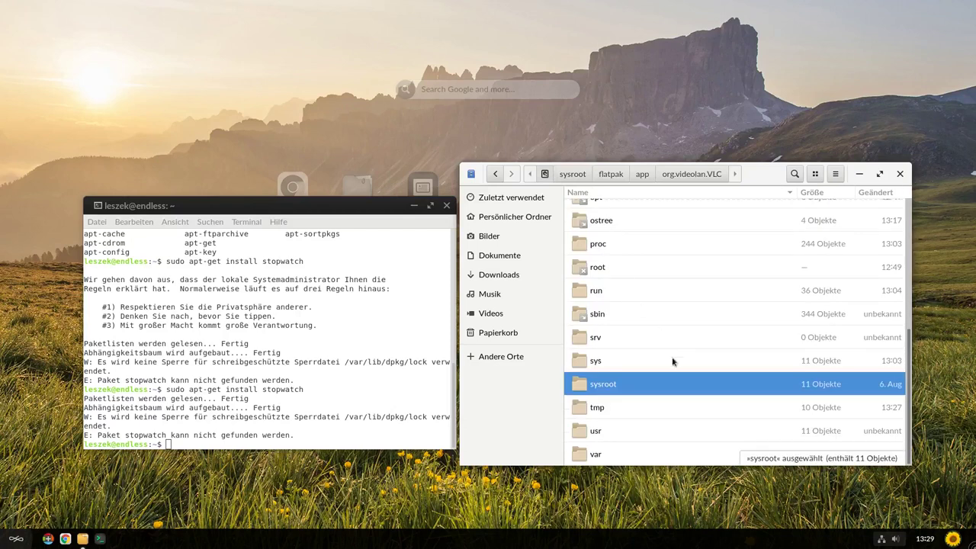
{"action": "double_click", "coordinate": [631, 455]}
{"action": "scroll", "coordinate": [646, 360], "scroll_direction": "down", "scroll_amount": 1}
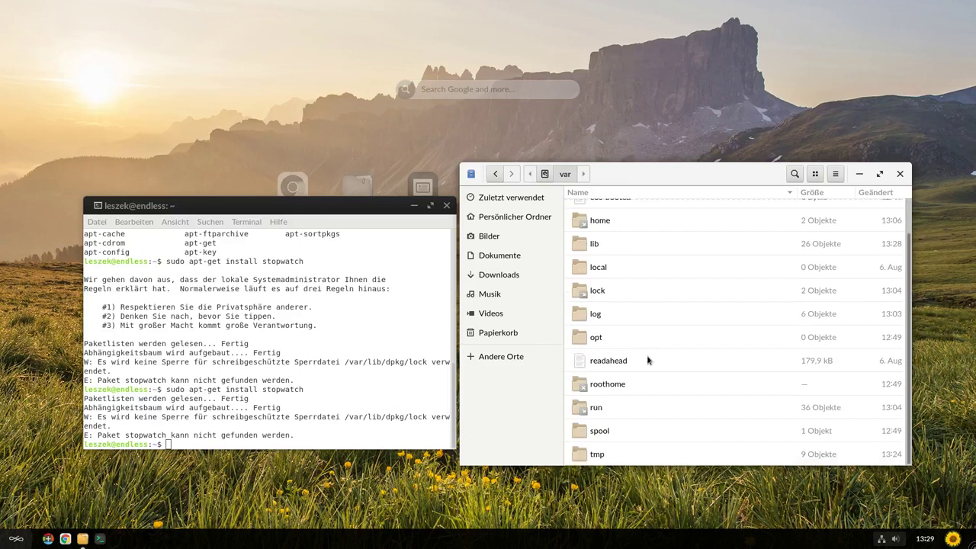
{"action": "scroll", "coordinate": [647, 360], "scroll_direction": "up", "scroll_amount": 1}
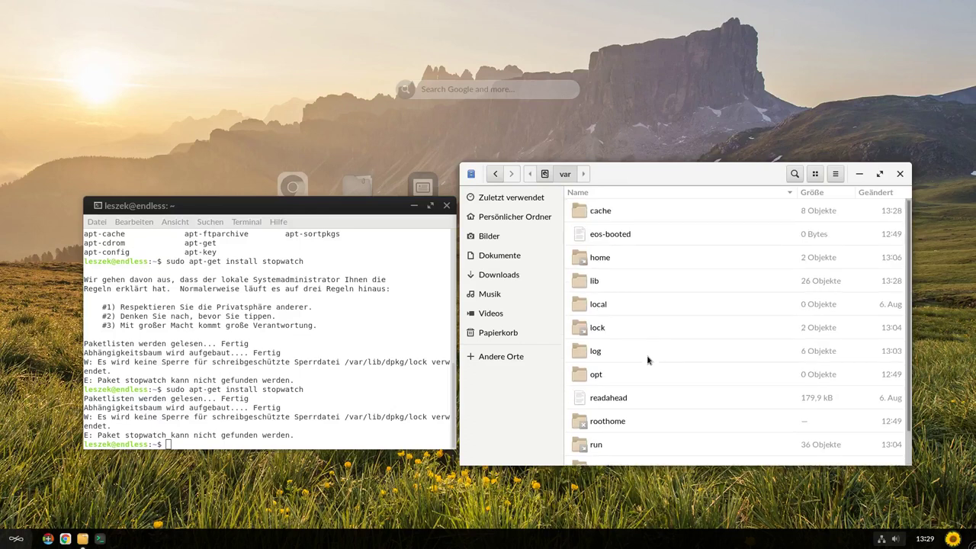
Check the link target in the properties of the home folder inside var, and close the properties.
{"action": "left_click", "coordinate": [650, 257]}
{"action": "right_click", "coordinate": [650, 257]}
{"action": "left_click", "coordinate": [694, 412]}
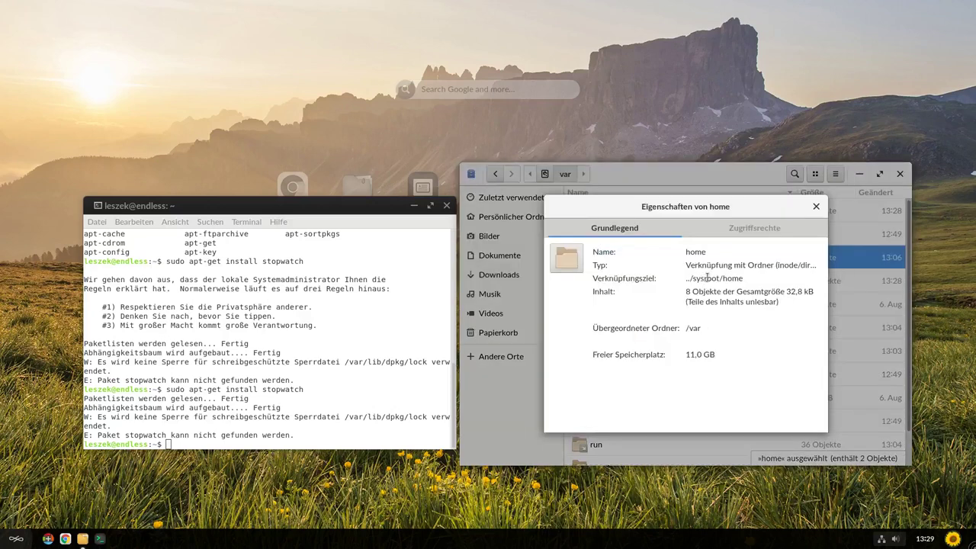
{"action": "left_click", "coordinate": [816, 207]}
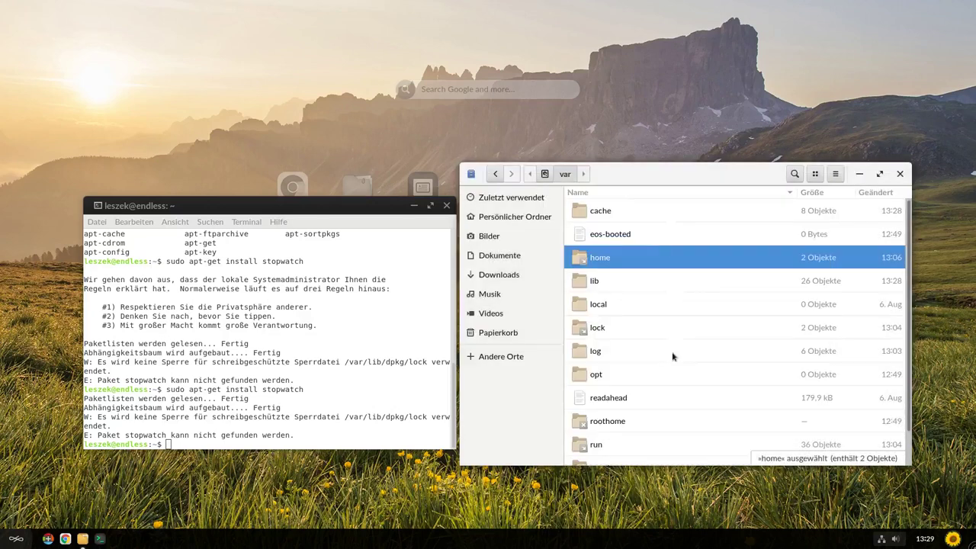
View the ostree folder inside sysroot and return to the file system root.
{"action": "left_click", "coordinate": [544, 175]}
{"action": "double_click", "coordinate": [616, 390]}
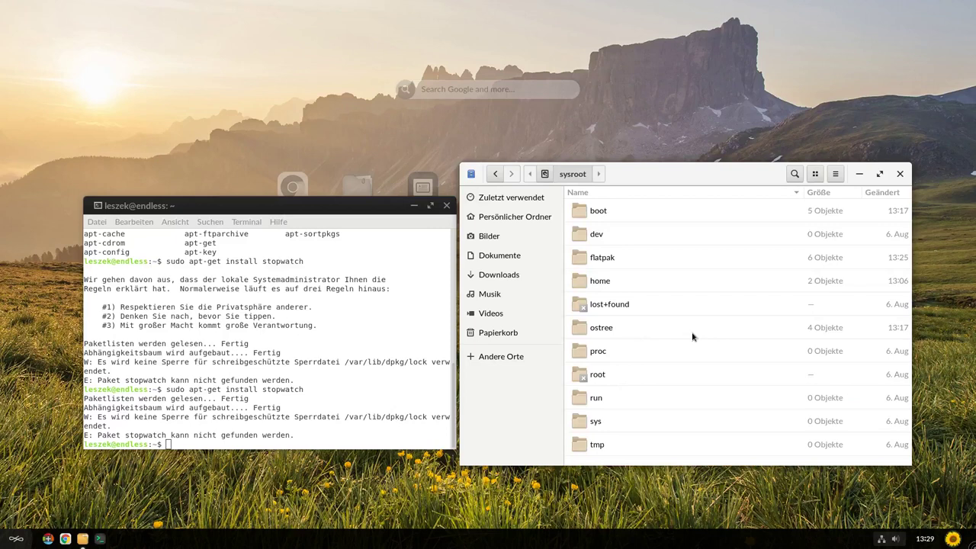
{"action": "double_click", "coordinate": [603, 331]}
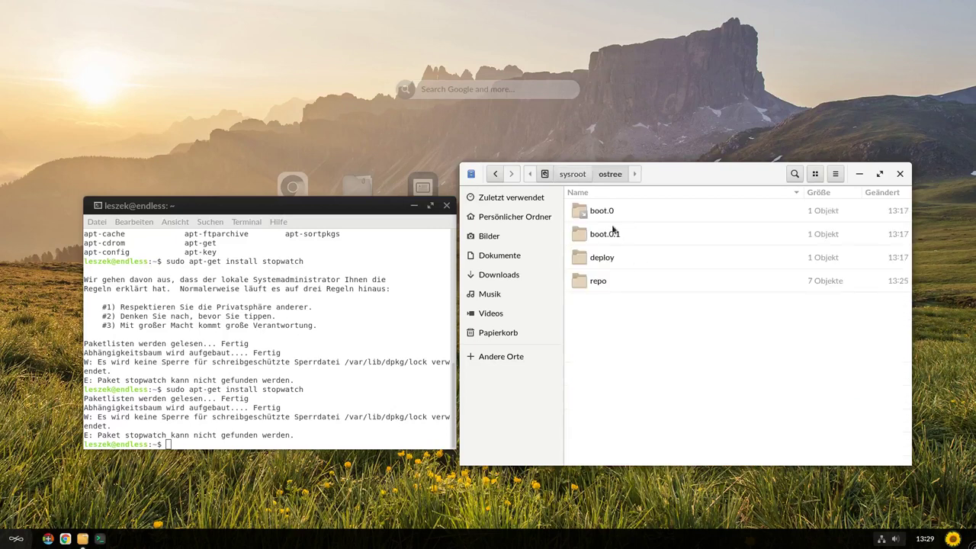
{"action": "left_click", "coordinate": [568, 176]}
{"action": "left_click", "coordinate": [544, 173]}
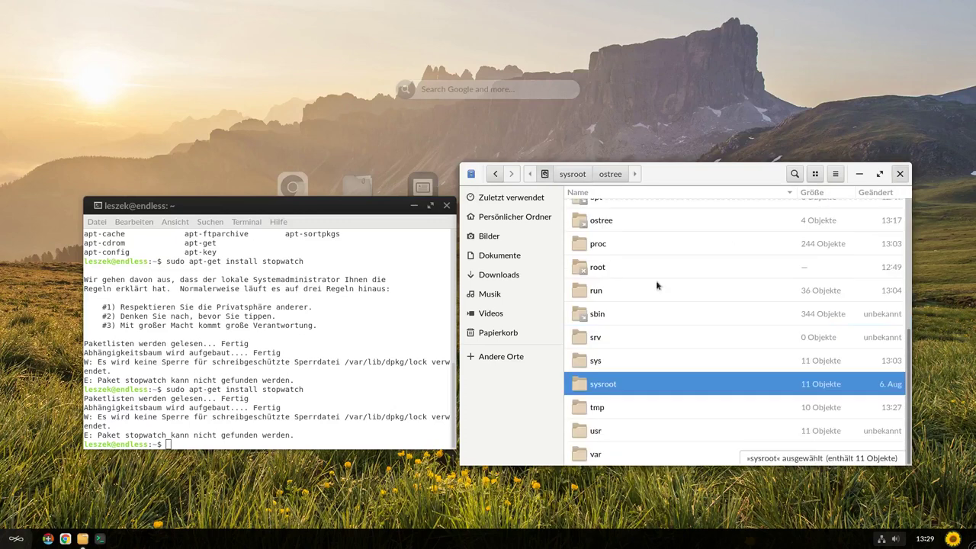
Close the file manager and terminal windows and open the system settings.
{"action": "key", "text": "ctrl+w"}
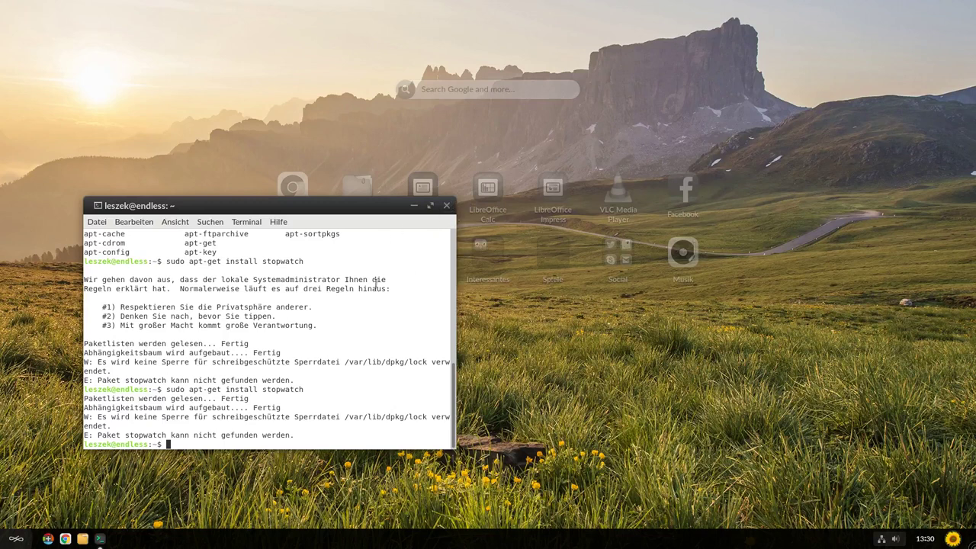
{"action": "left_click", "coordinate": [446, 206]}
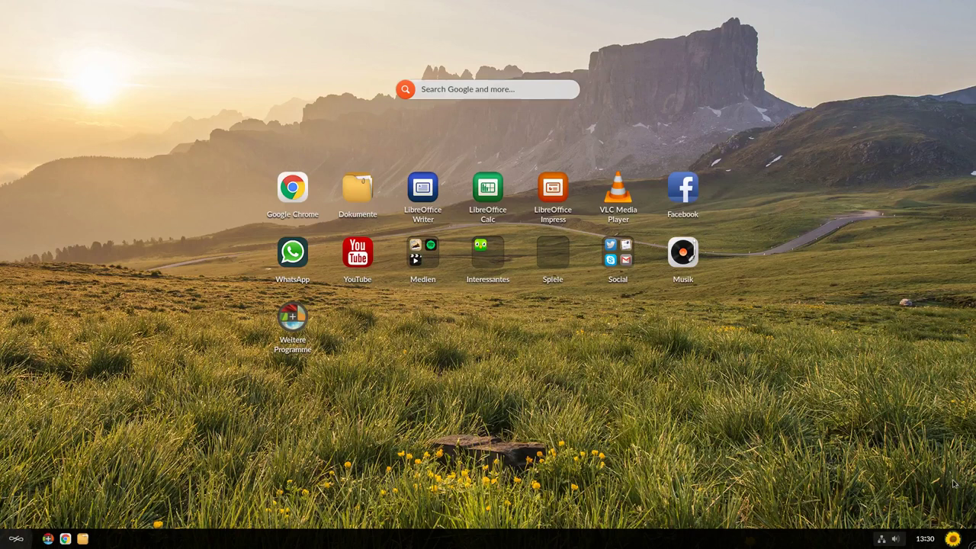
{"action": "left_click", "coordinate": [952, 539]}
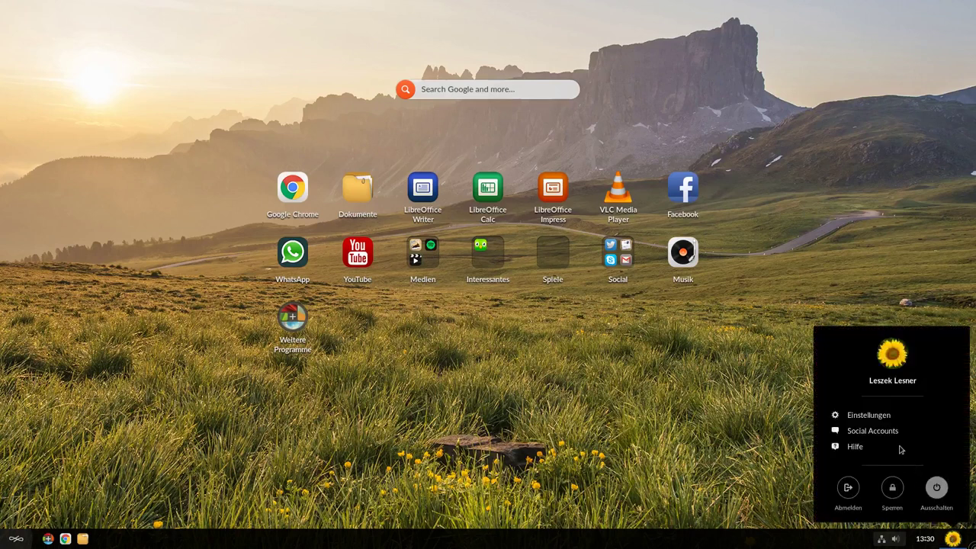
{"action": "left_click", "coordinate": [881, 416]}
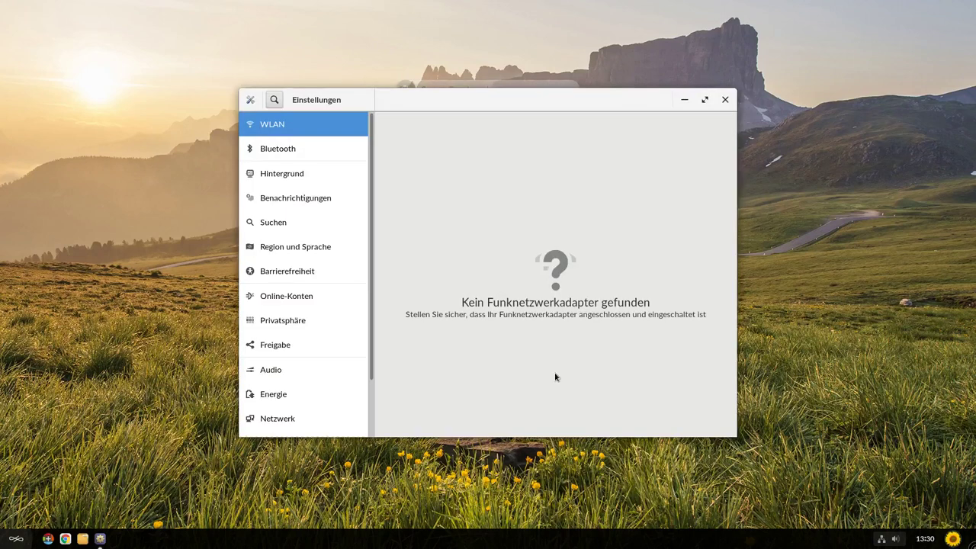
View the operating system version and hardware information under Details and return to the settings overview.
{"action": "left_click", "coordinate": [250, 100]}
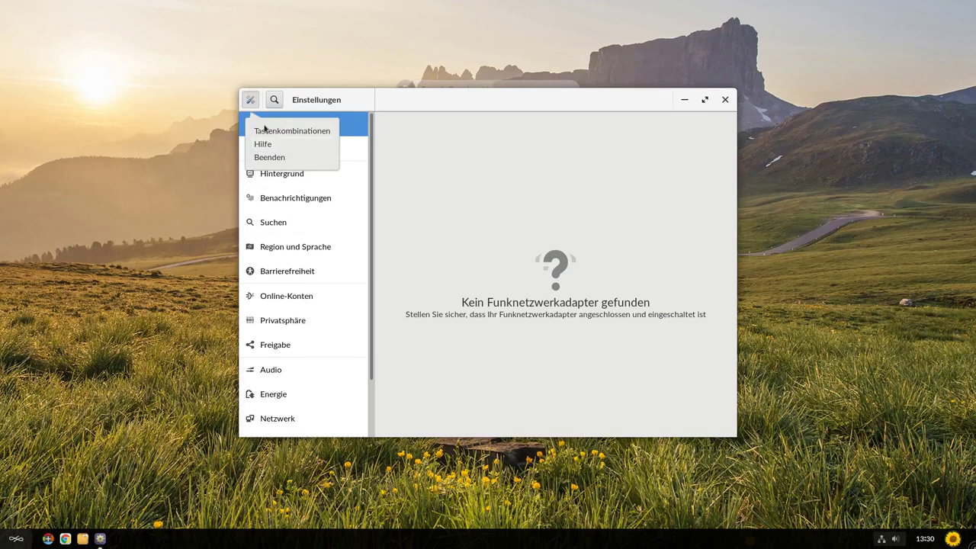
{"action": "left_click", "coordinate": [249, 98]}
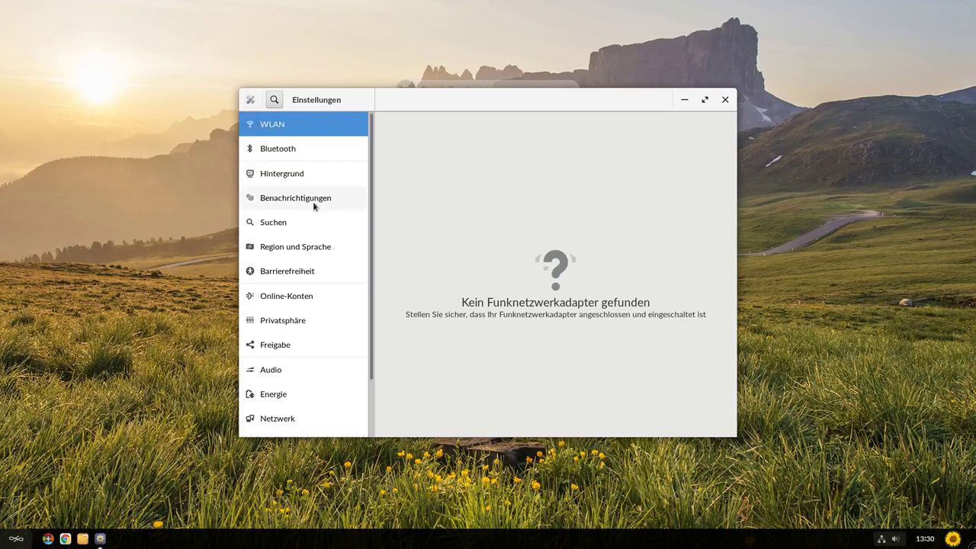
{"action": "scroll", "coordinate": [317, 271], "scroll_direction": "down", "scroll_amount": 2}
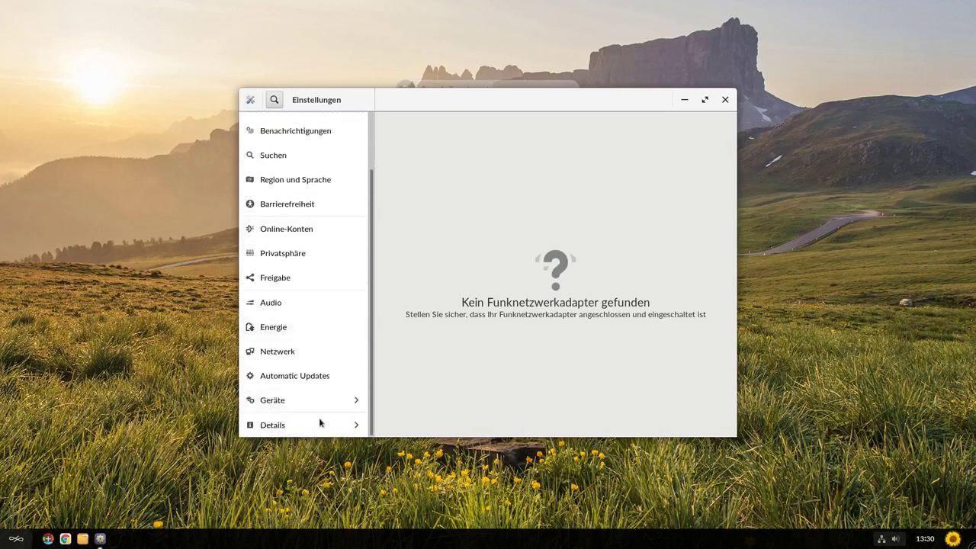
{"action": "left_click", "coordinate": [320, 424]}
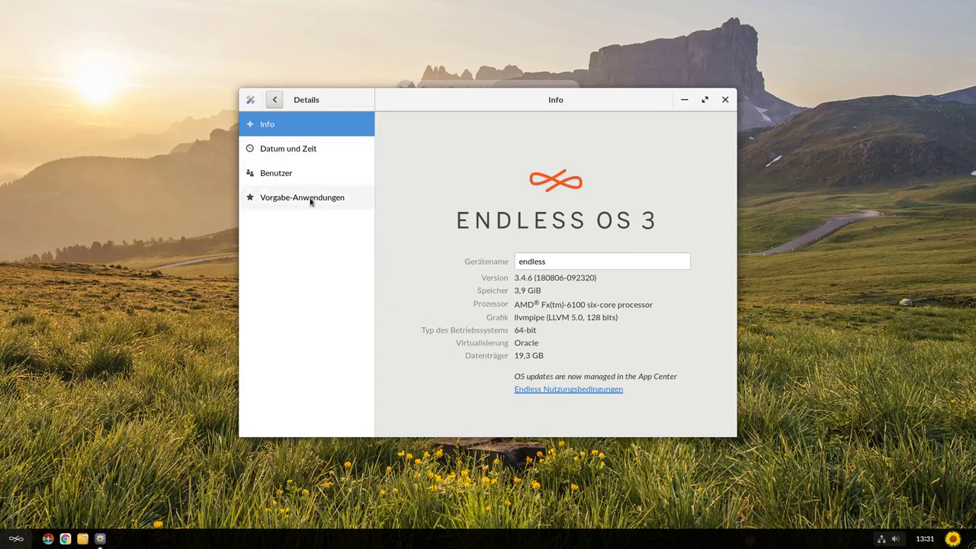
{"action": "left_click", "coordinate": [274, 99]}
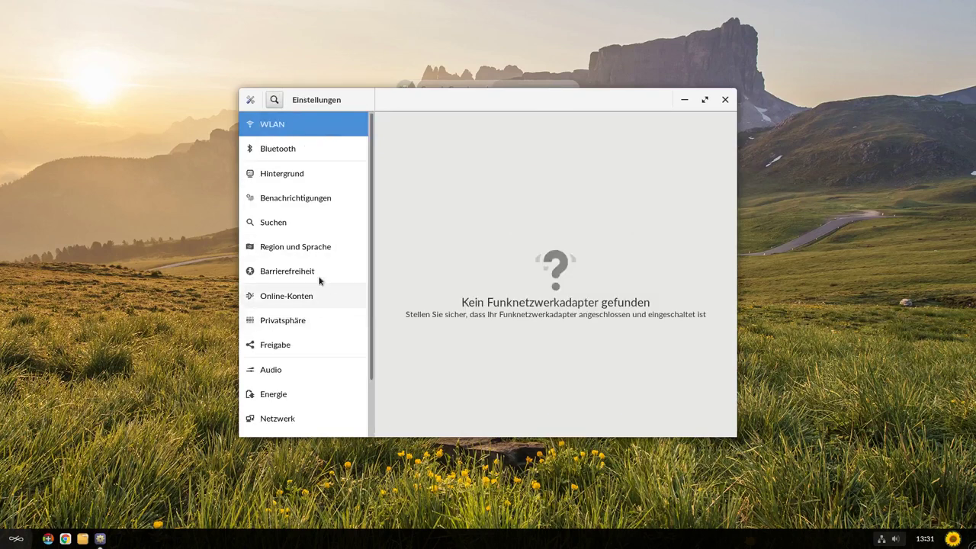
View the Hintergrund settings and look through the complete list of account providers in Online-Konten, including the additional ones.
{"action": "left_click", "coordinate": [306, 175]}
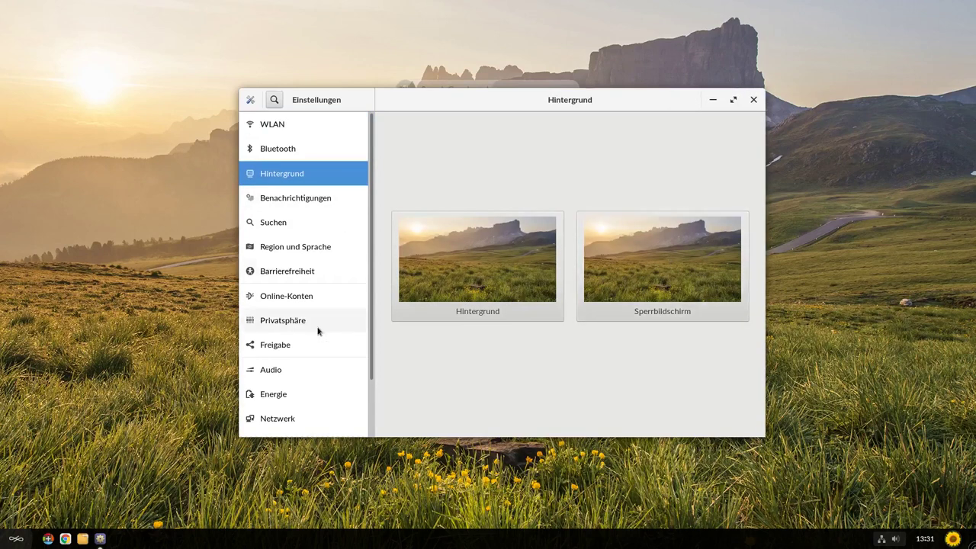
{"action": "scroll", "coordinate": [318, 329], "scroll_direction": "down", "scroll_amount": 3}
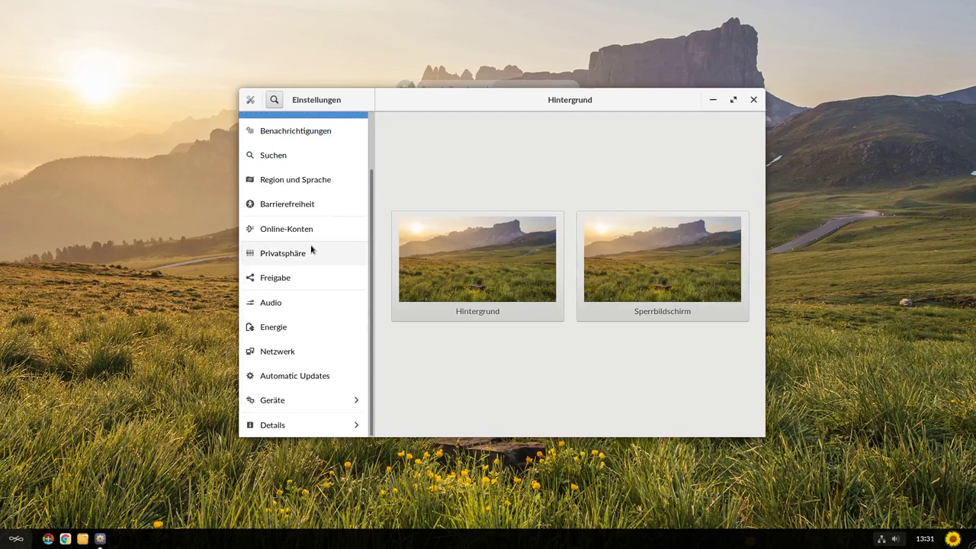
{"action": "left_click", "coordinate": [312, 248]}
{"action": "left_click", "coordinate": [313, 232]}
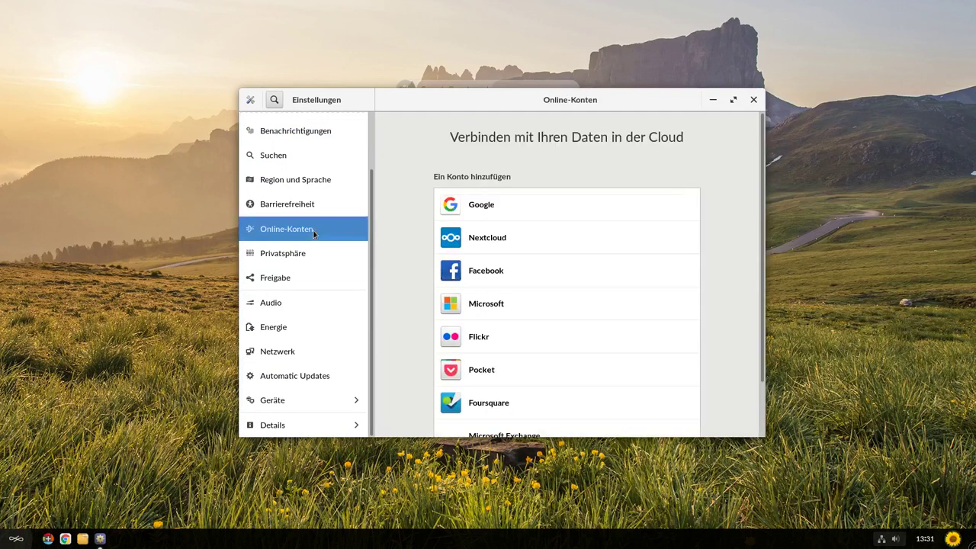
{"action": "scroll", "coordinate": [613, 316], "scroll_direction": "down", "scroll_amount": 2}
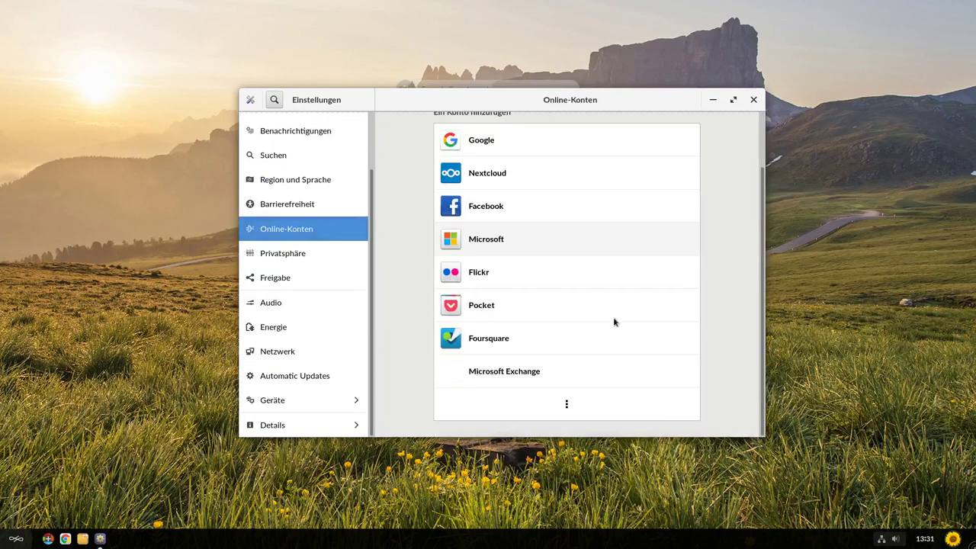
{"action": "left_click", "coordinate": [567, 404]}
{"action": "scroll", "coordinate": [639, 359], "scroll_direction": "down", "scroll_amount": 2}
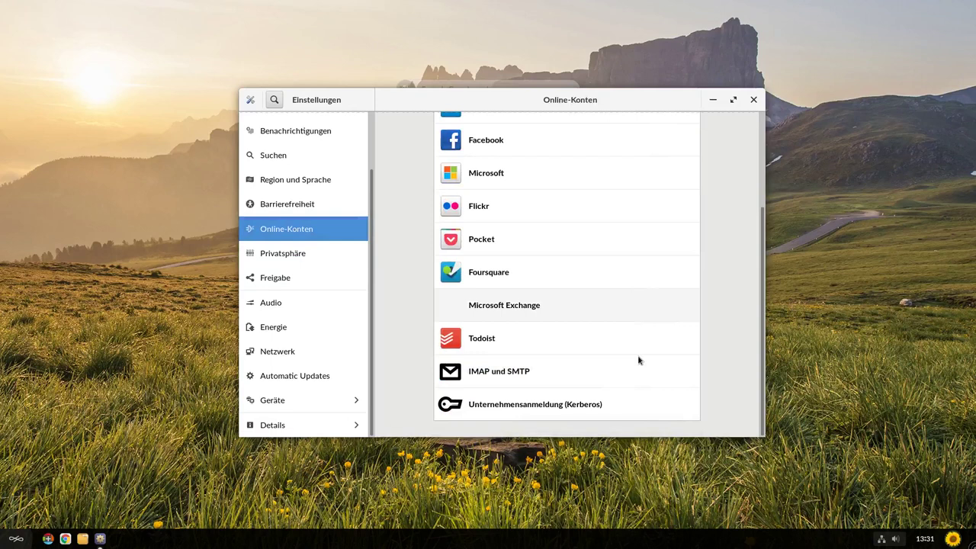
{"action": "scroll", "coordinate": [639, 360], "scroll_direction": "up", "scroll_amount": 4}
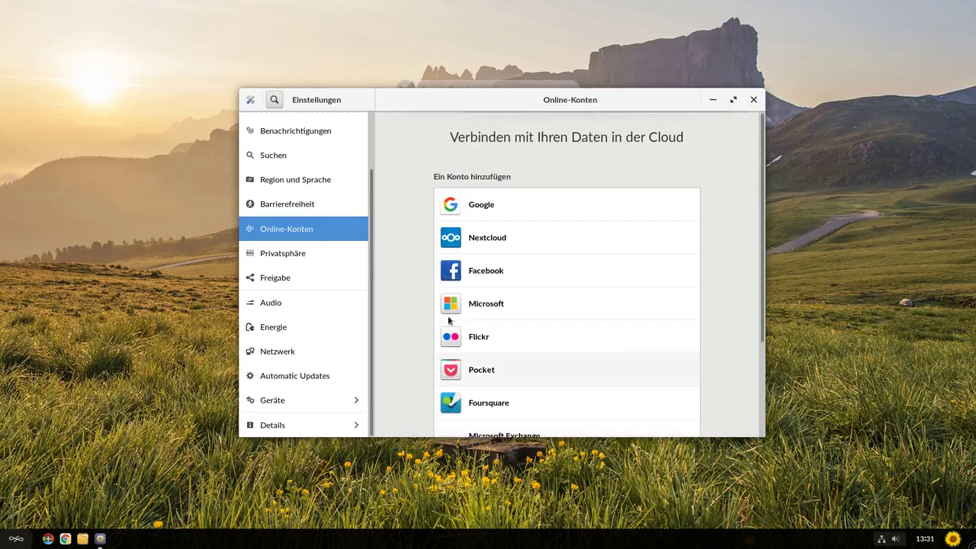
Look through the Freigabe, Energie, Netzwerk and Automatic Updates settings.
{"action": "left_click", "coordinate": [324, 282]}
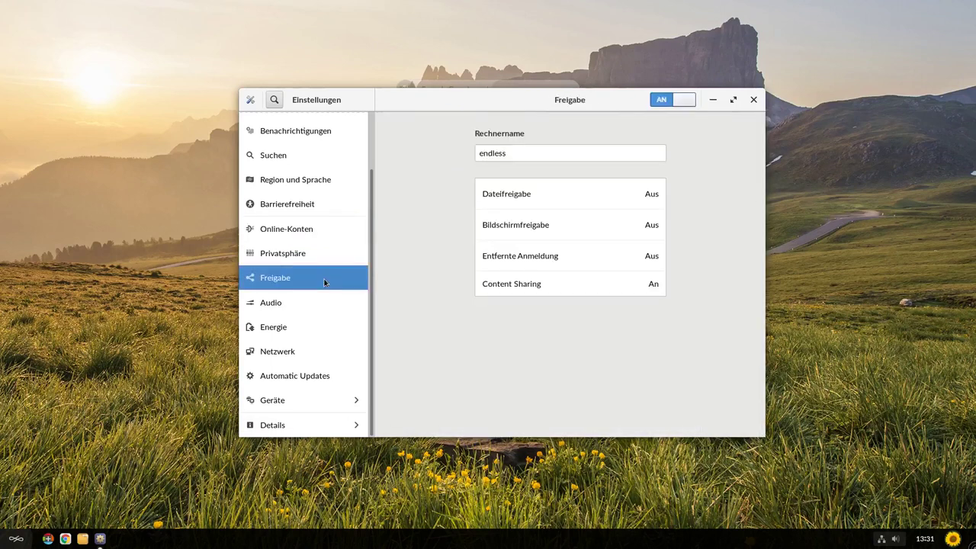
{"action": "left_click", "coordinate": [315, 331]}
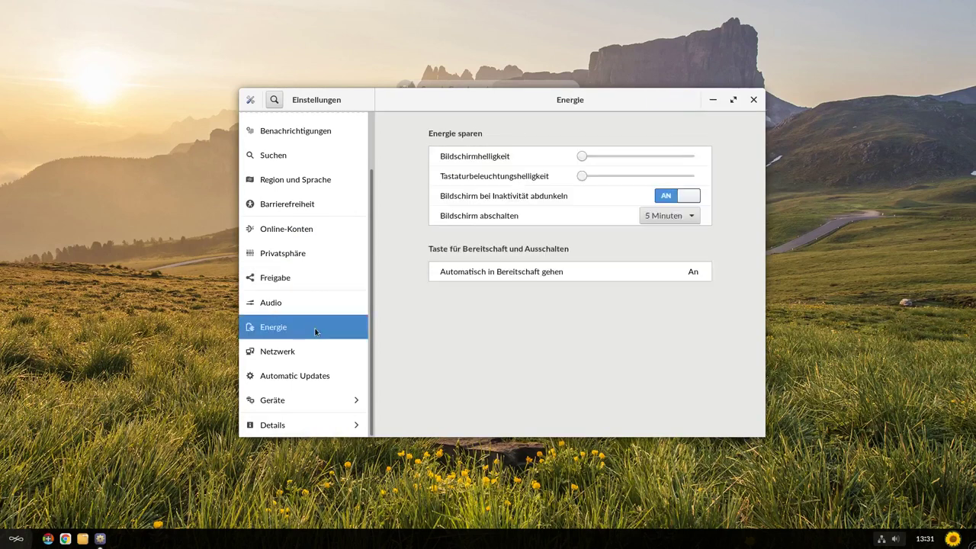
{"action": "left_click", "coordinate": [313, 355]}
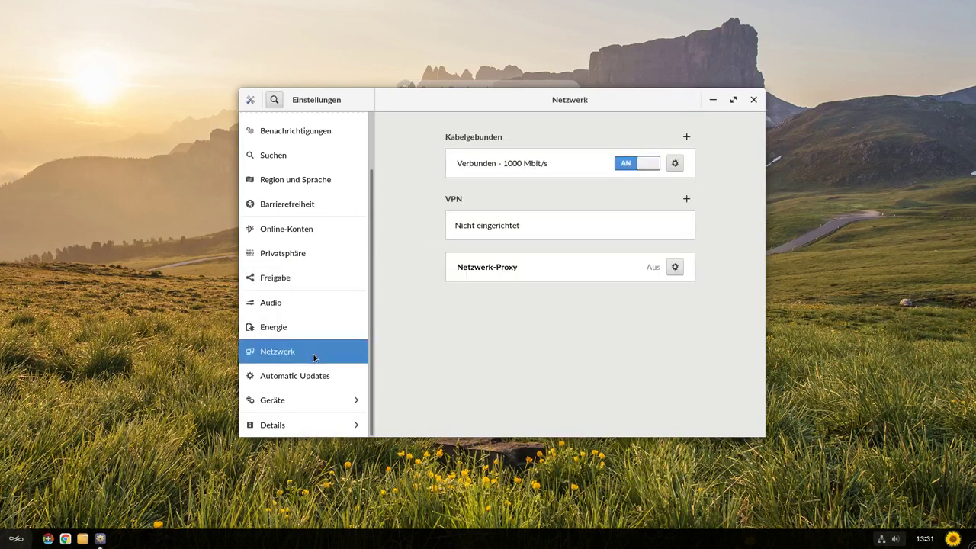
{"action": "left_click", "coordinate": [310, 384]}
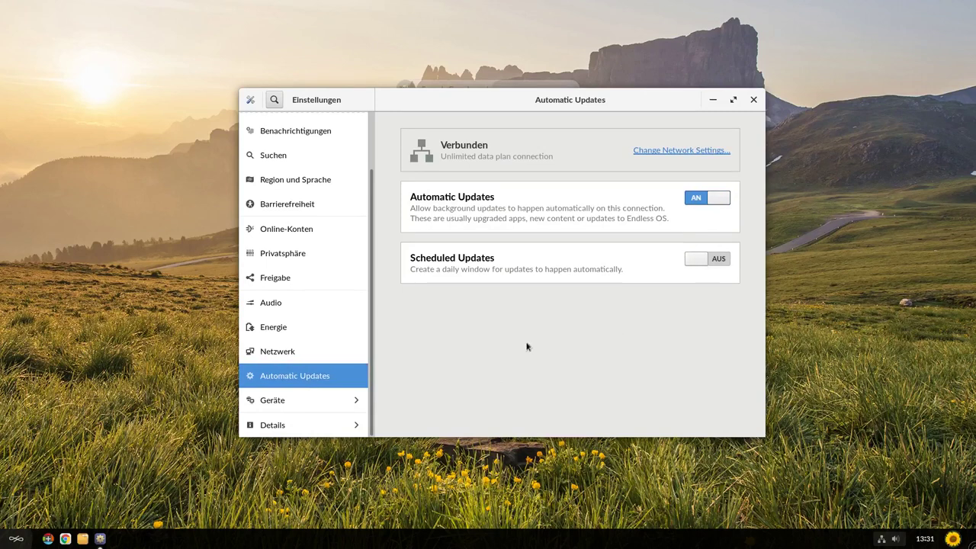
Look through the Geräte settings from Drucker to Farbe, including Maus und Tastfeld, Bildschirme and Wechselmedien, and close the settings.
{"action": "left_click", "coordinate": [299, 405]}
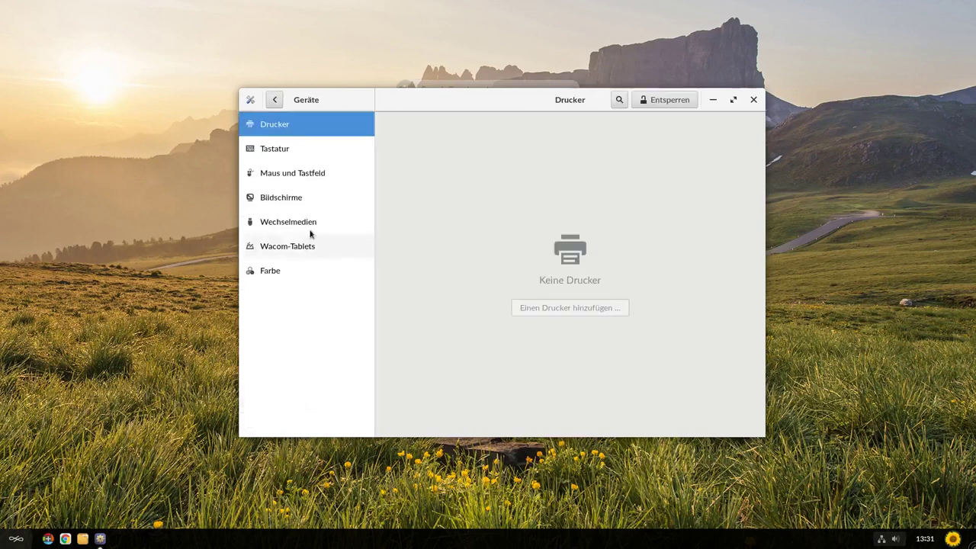
{"action": "left_click", "coordinate": [310, 153]}
{"action": "left_click", "coordinate": [311, 175]}
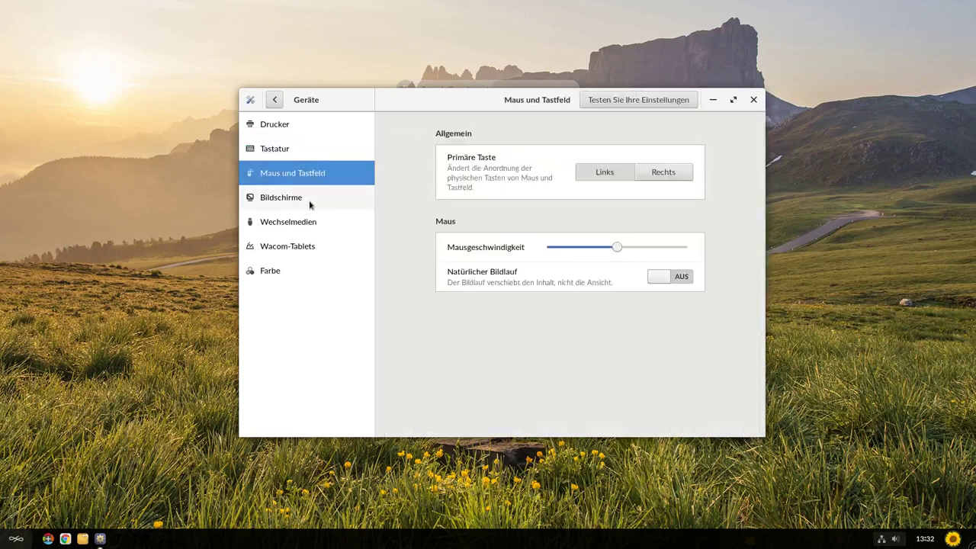
{"action": "left_click", "coordinate": [310, 199]}
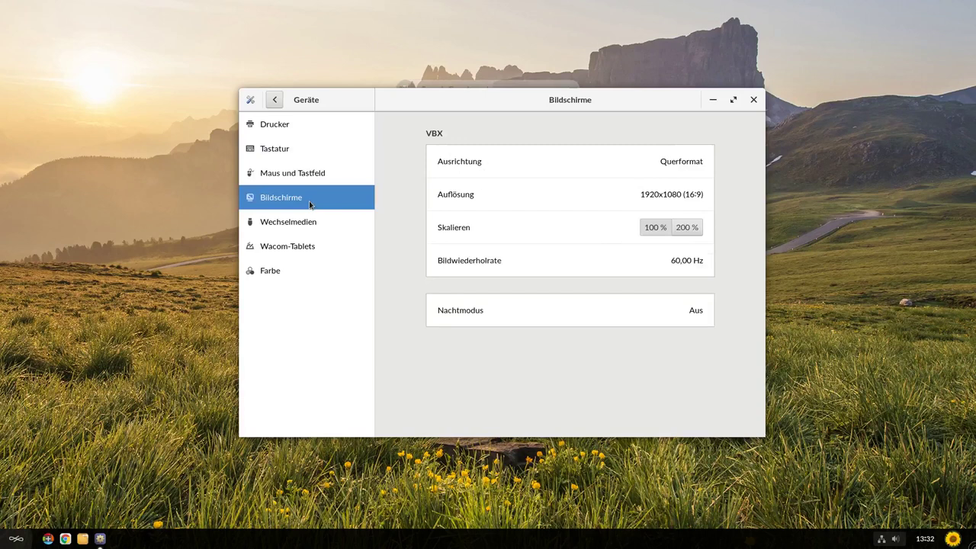
{"action": "left_click", "coordinate": [309, 222]}
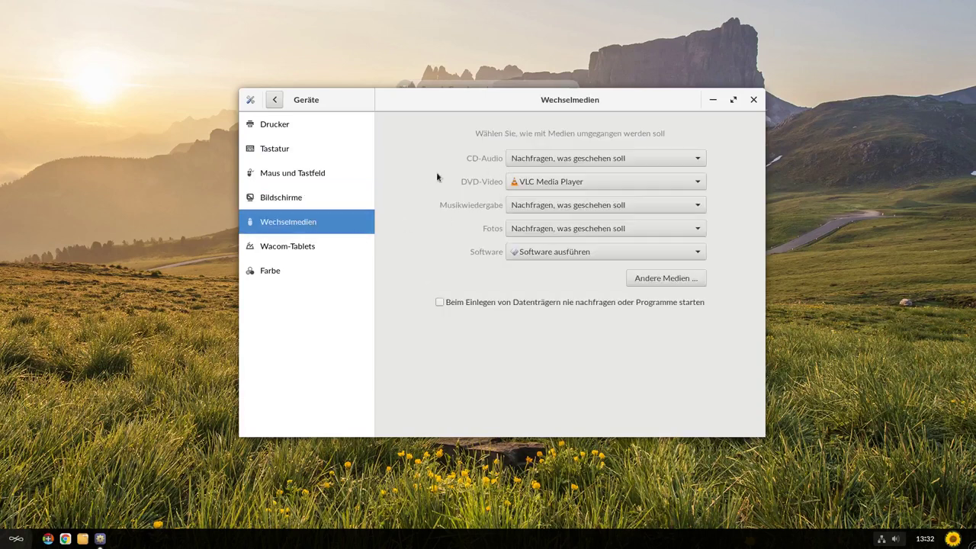
{"action": "left_click", "coordinate": [330, 250]}
{"action": "left_click", "coordinate": [329, 271]}
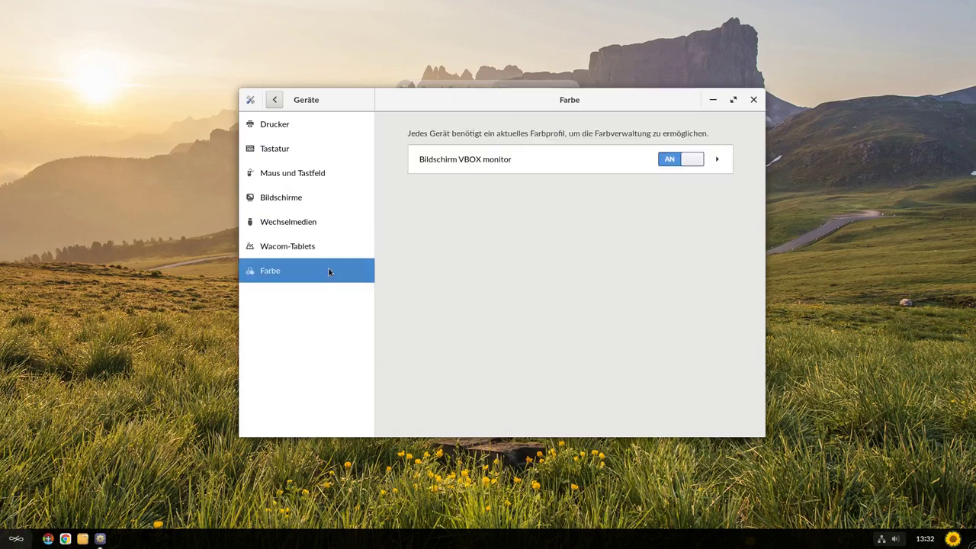
{"action": "left_click", "coordinate": [276, 104]}
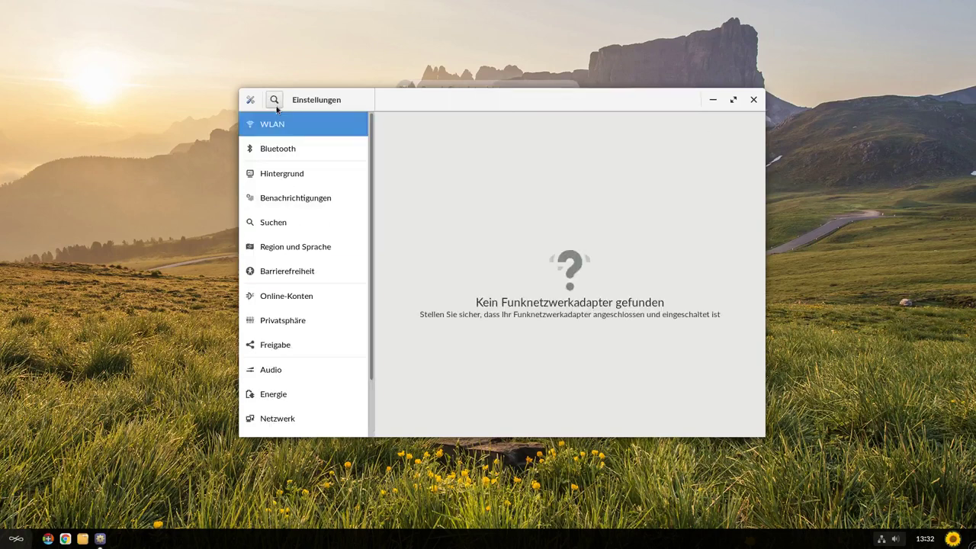
{"action": "left_click", "coordinate": [753, 100]}
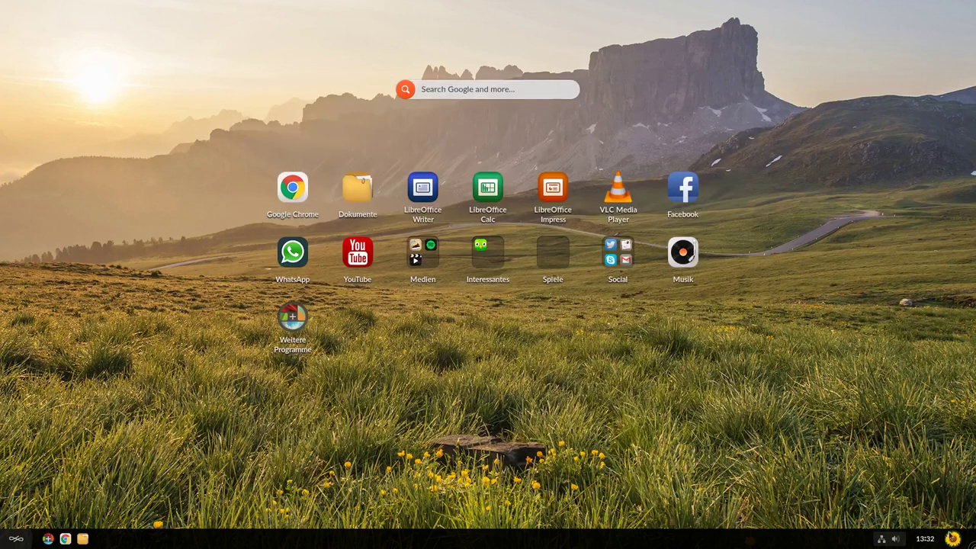
Restart the system.
{"action": "left_click", "coordinate": [953, 538]}
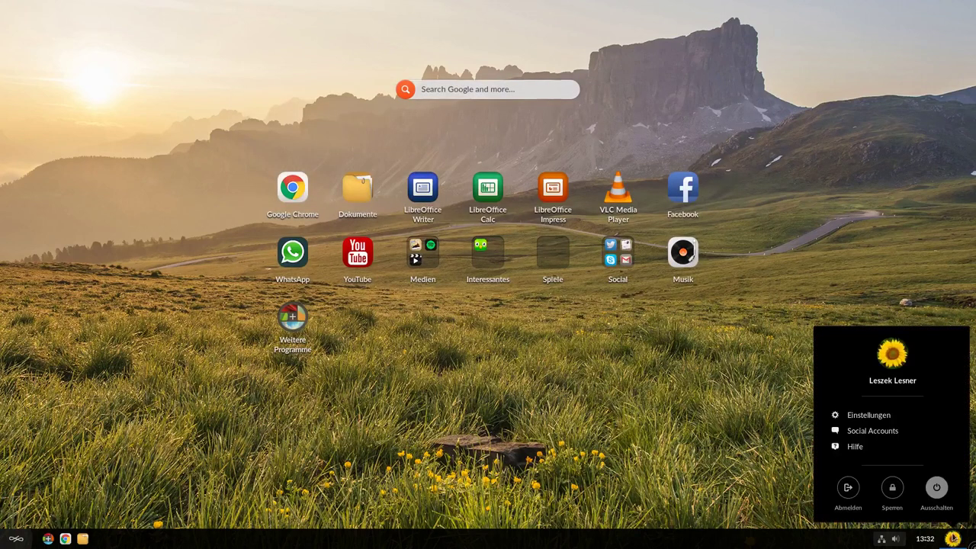
{"action": "left_click", "coordinate": [937, 489]}
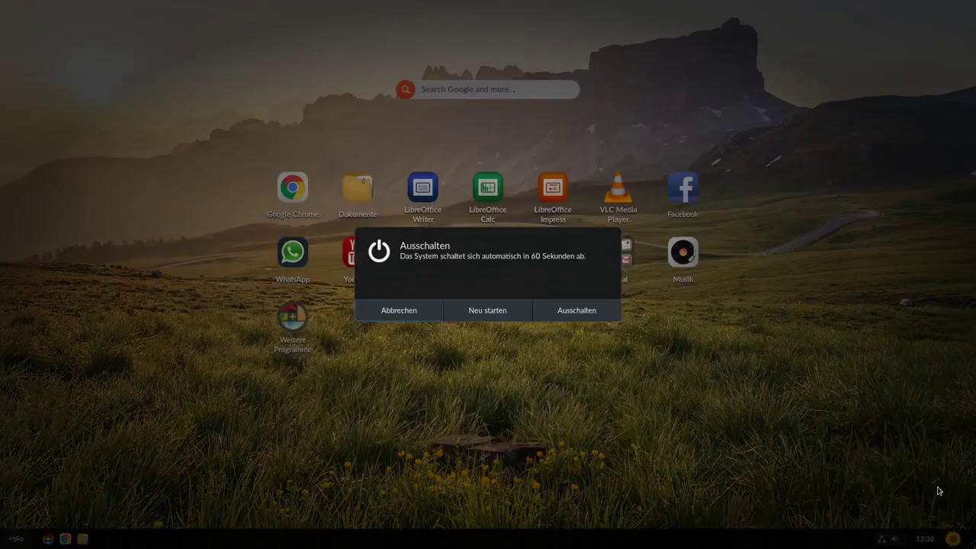
{"action": "left_click", "coordinate": [491, 312]}
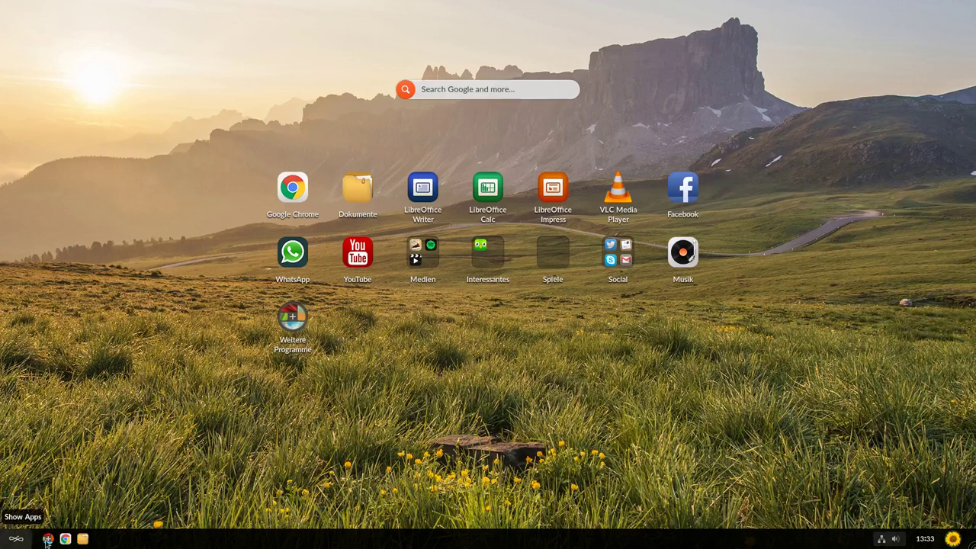
Check the installed Endless OS version under Details in the system settings after the restart, and close the settings.
{"action": "left_click", "coordinate": [947, 541]}
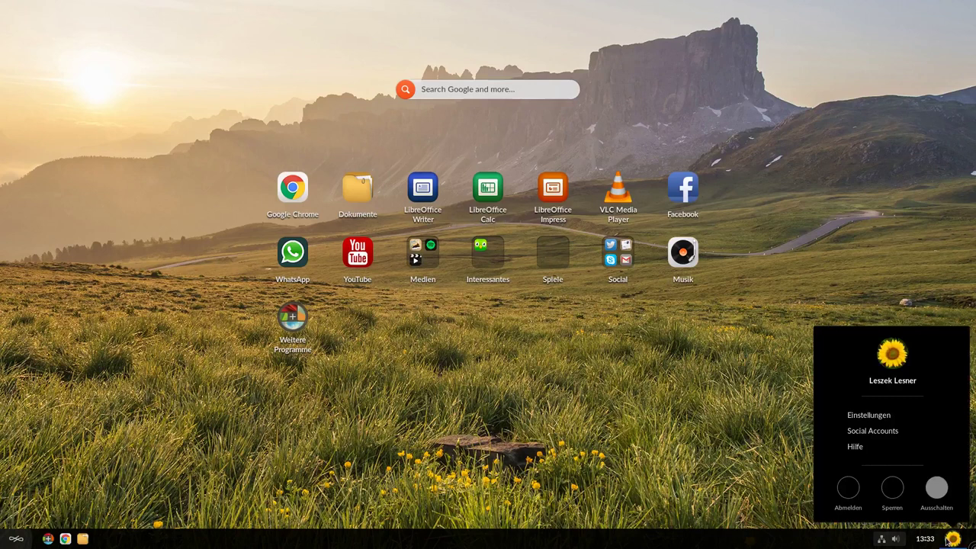
{"action": "left_click", "coordinate": [857, 416]}
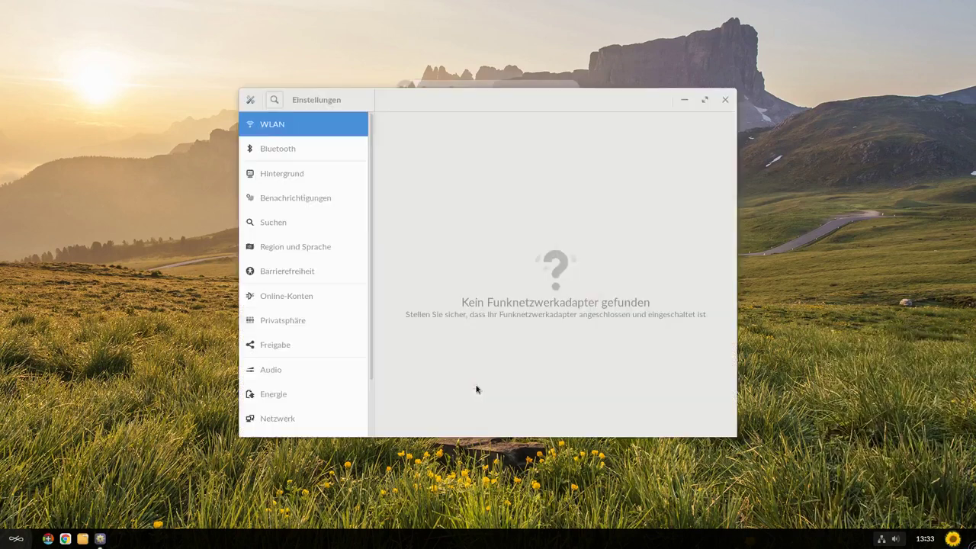
{"action": "scroll", "coordinate": [298, 371], "scroll_direction": "down", "scroll_amount": 3}
{"action": "left_click", "coordinate": [303, 426]}
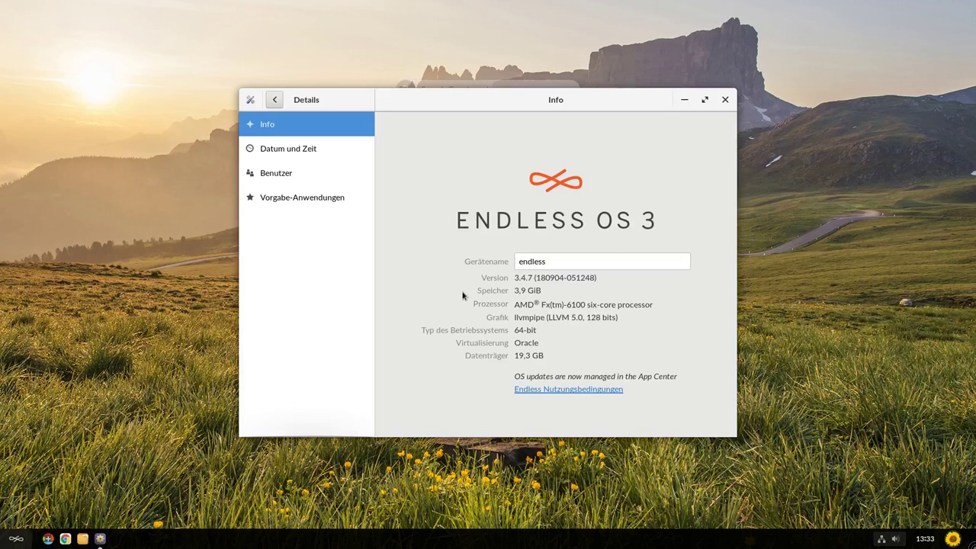
{"action": "left_click", "coordinate": [275, 99]}
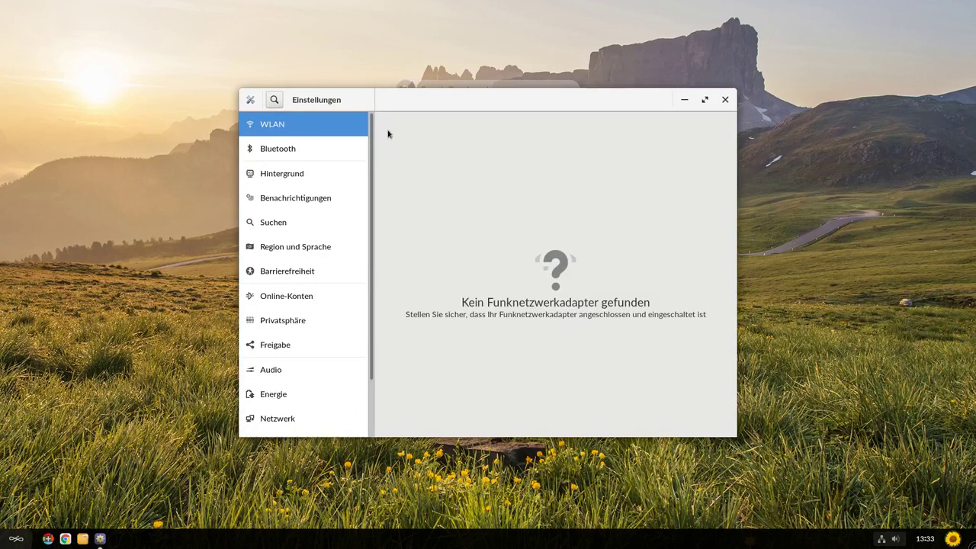
{"action": "left_click", "coordinate": [725, 99]}
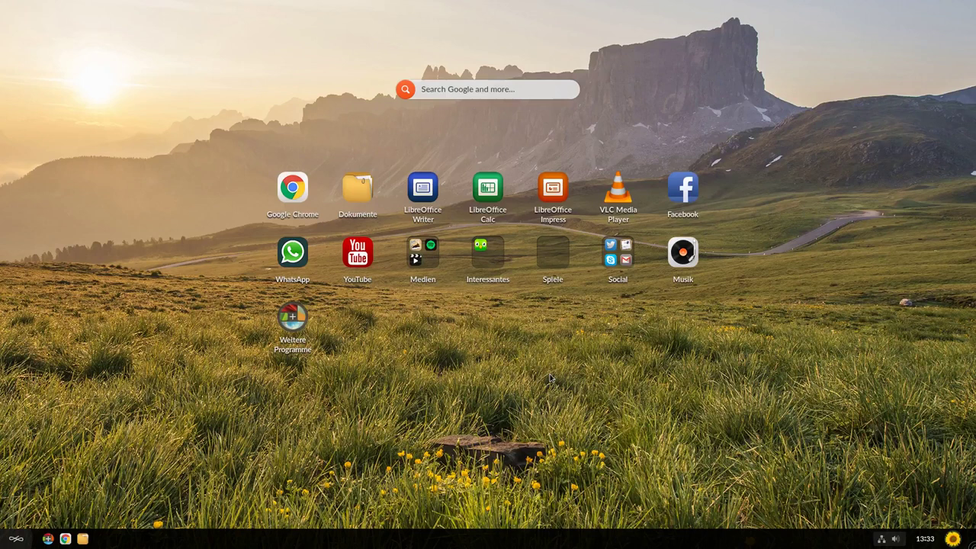
Open the Videos app from the Medien folder, view the dialog for adding an internet video, and cancel it.
{"action": "left_click", "coordinate": [429, 263]}
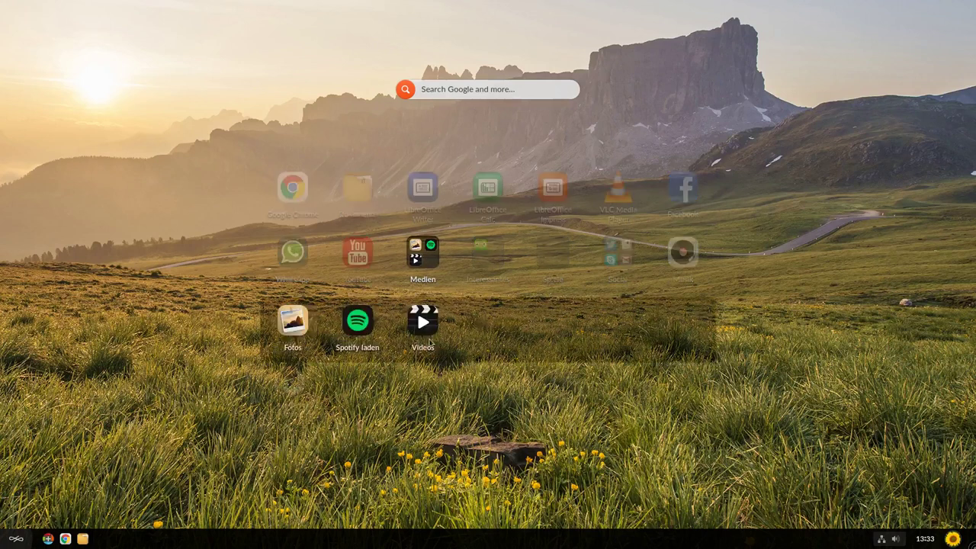
{"action": "left_click", "coordinate": [433, 343]}
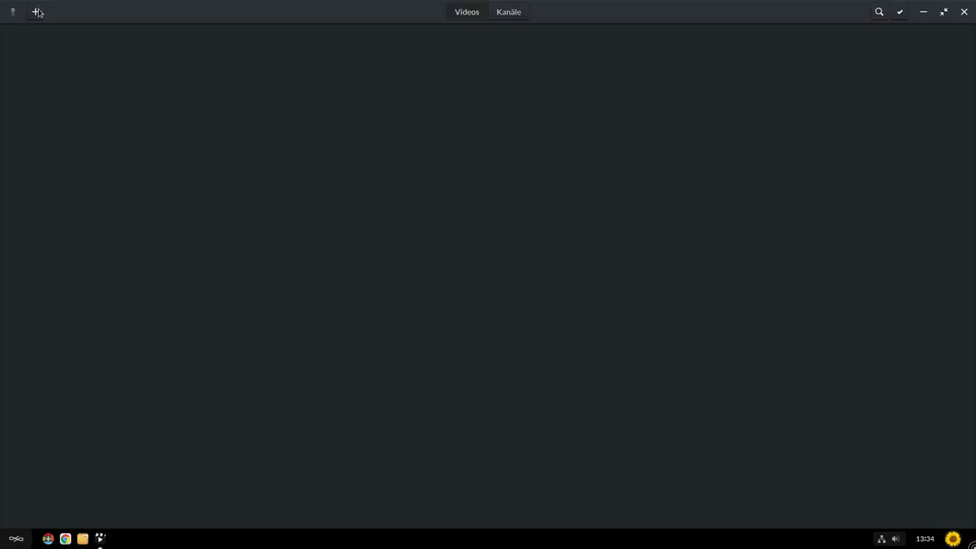
{"action": "left_click", "coordinate": [35, 12]}
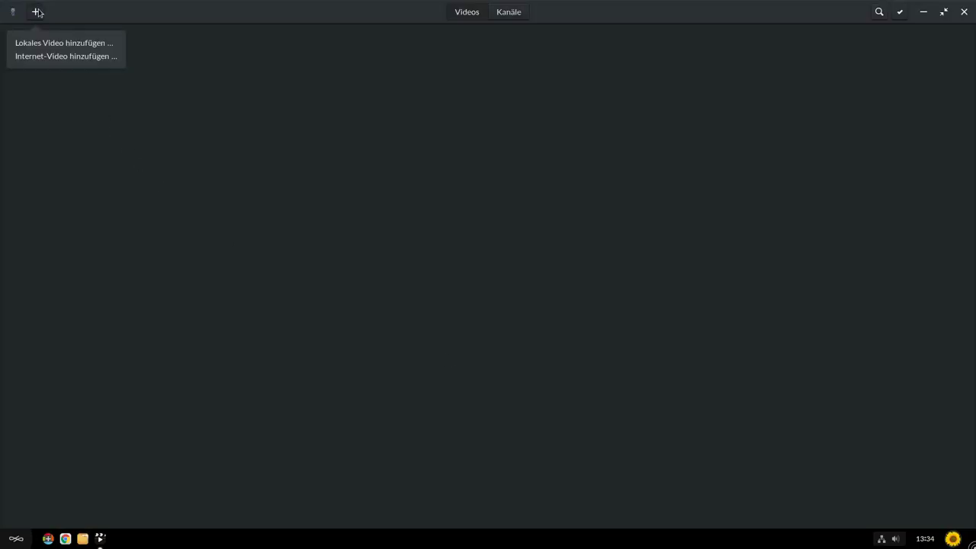
{"action": "left_click", "coordinate": [70, 57]}
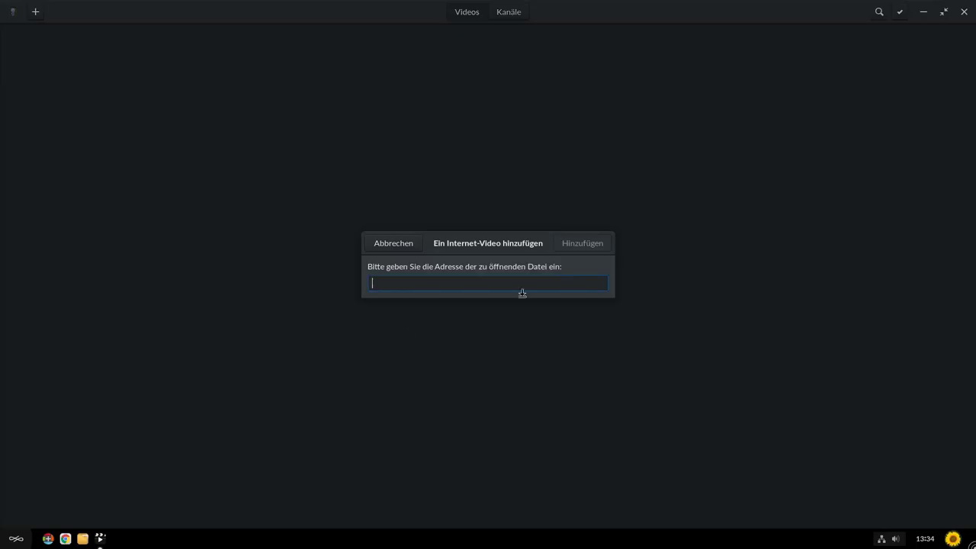
{"action": "left_click", "coordinate": [394, 246]}
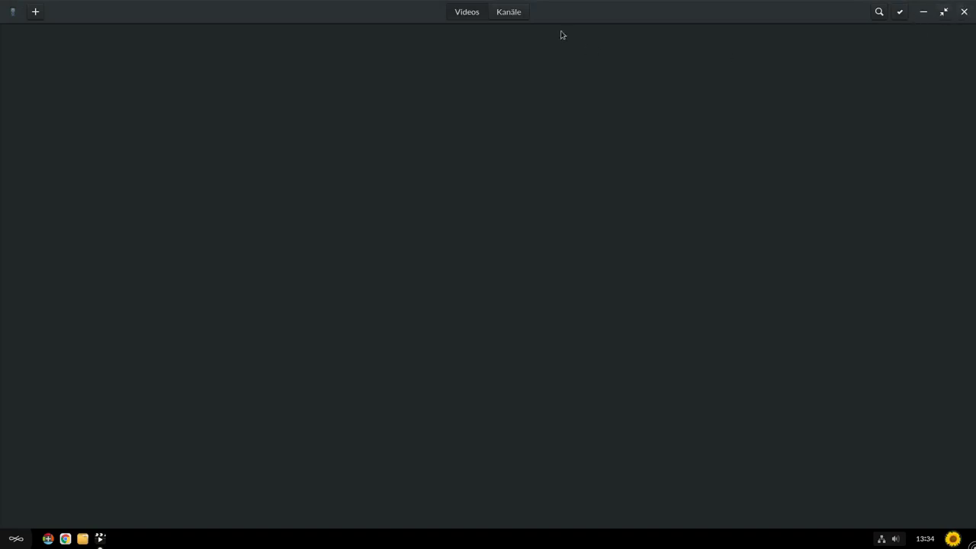
Try to play the Avengers: Infinity War trailer from the Apple Movie Trailers channel.
{"action": "left_click", "coordinate": [499, 18]}
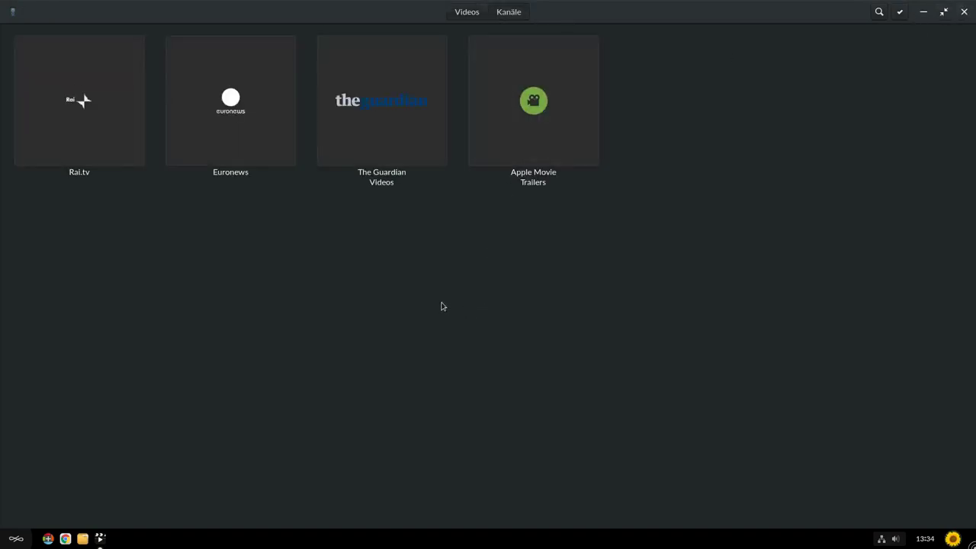
{"action": "left_click", "coordinate": [527, 135]}
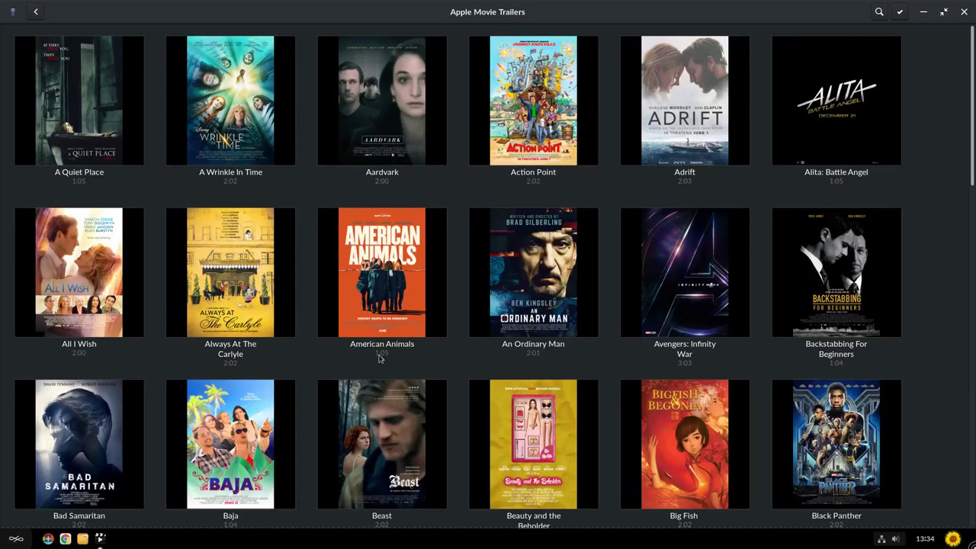
{"action": "left_click", "coordinate": [683, 311]}
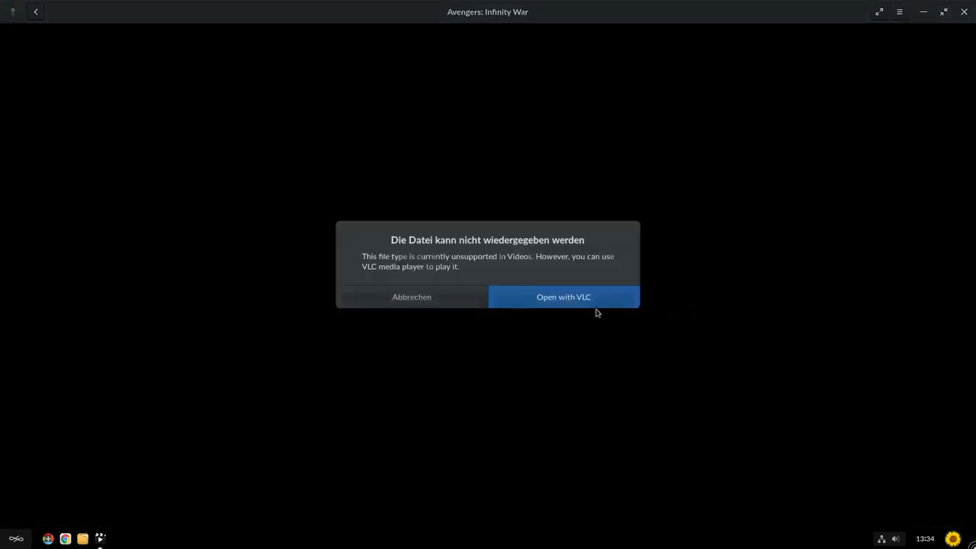